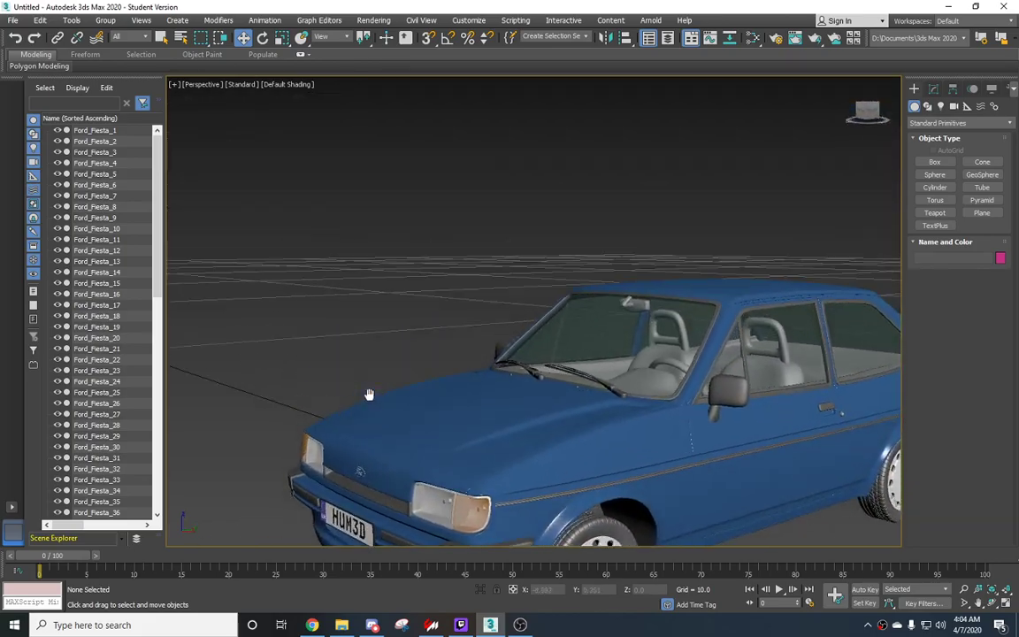
Step: Select the car's main blue body panels Ford_Fiesta_1, 2, 6, 7 and 10
{"action": "scroll", "coordinate": [409, 370], "scroll_direction": "down", "scroll_amount": 3}
{"action": "middle_click_drag", "start_coordinate": [535, 450], "coordinate": [658, 459], "text": "alt"}
{"action": "scroll", "coordinate": [743, 431], "scroll_direction": "down", "scroll_amount": 3}
{"action": "scroll", "coordinate": [650, 444], "scroll_direction": "up", "scroll_amount": 5}
{"action": "scroll", "coordinate": [654, 439], "scroll_direction": "down", "scroll_amount": 5}
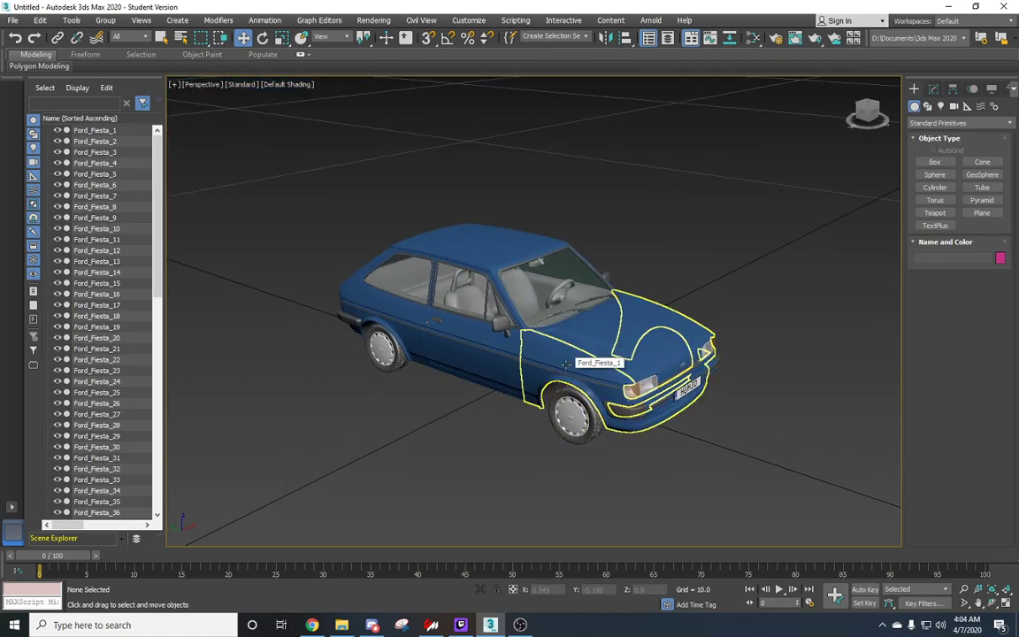
{"action": "left_click", "coordinate": [610, 371]}
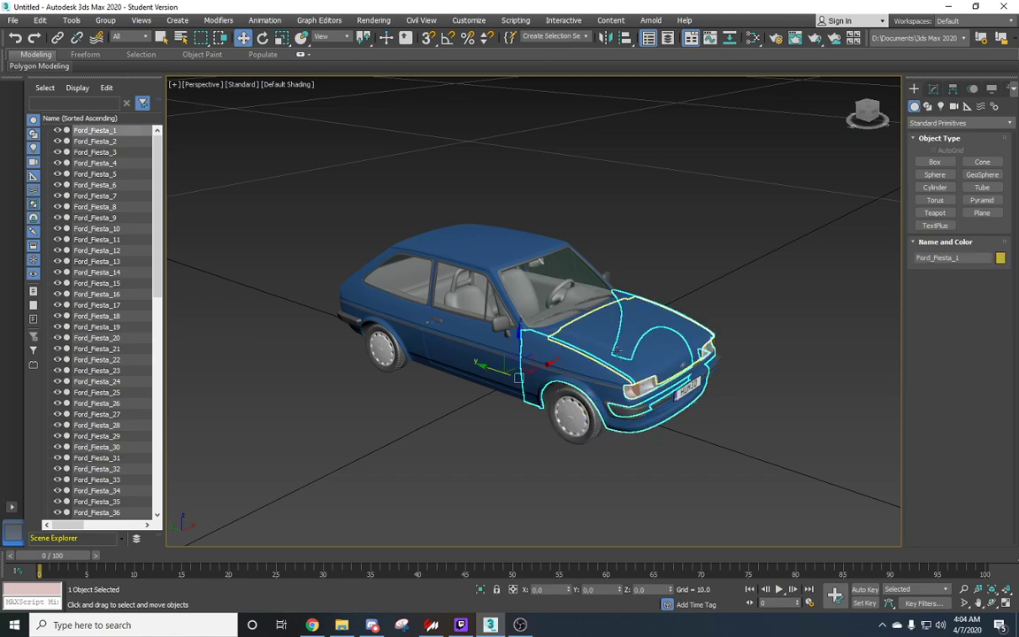
{"action": "left_click", "coordinate": [635, 410], "text": "ctrl"}
{"action": "middle_click_drag", "start_coordinate": [635, 409], "coordinate": [537, 389], "text": "alt"}
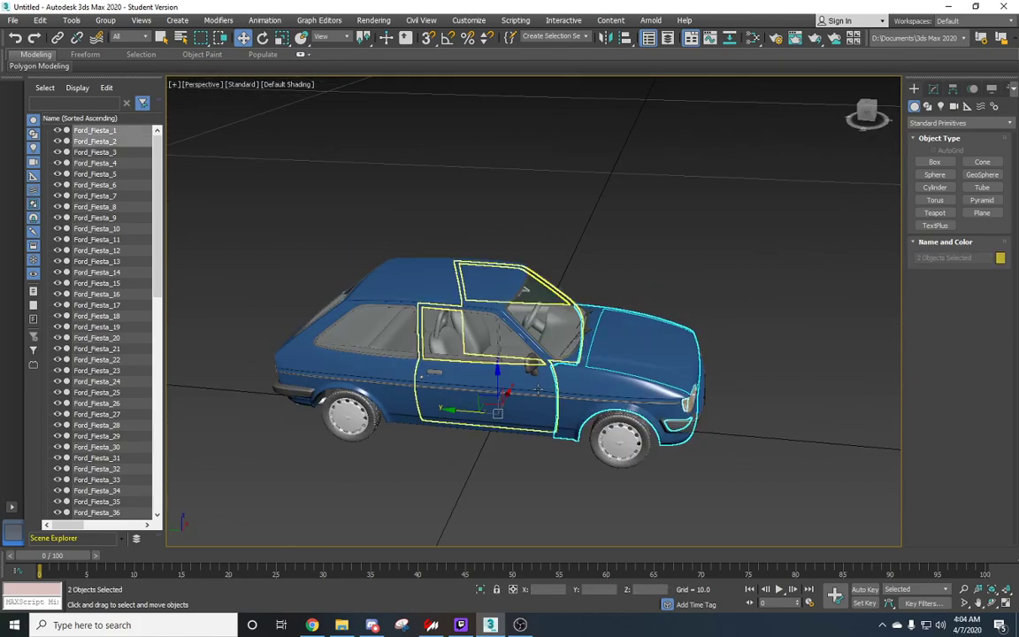
{"action": "left_click", "coordinate": [464, 294], "text": "ctrl"}
{"action": "middle_click_drag", "start_coordinate": [400, 412], "coordinate": [619, 396]}
{"action": "left_click", "coordinate": [659, 440], "text": "ctrl"}
{"action": "middle_click_drag", "start_coordinate": [659, 440], "coordinate": [453, 352]}
Step: Hide the selected panels to look for missed bodywork, and restore them with Ford_Fiesta_8 included in the selection
{"action": "right_click", "coordinate": [451, 329]}
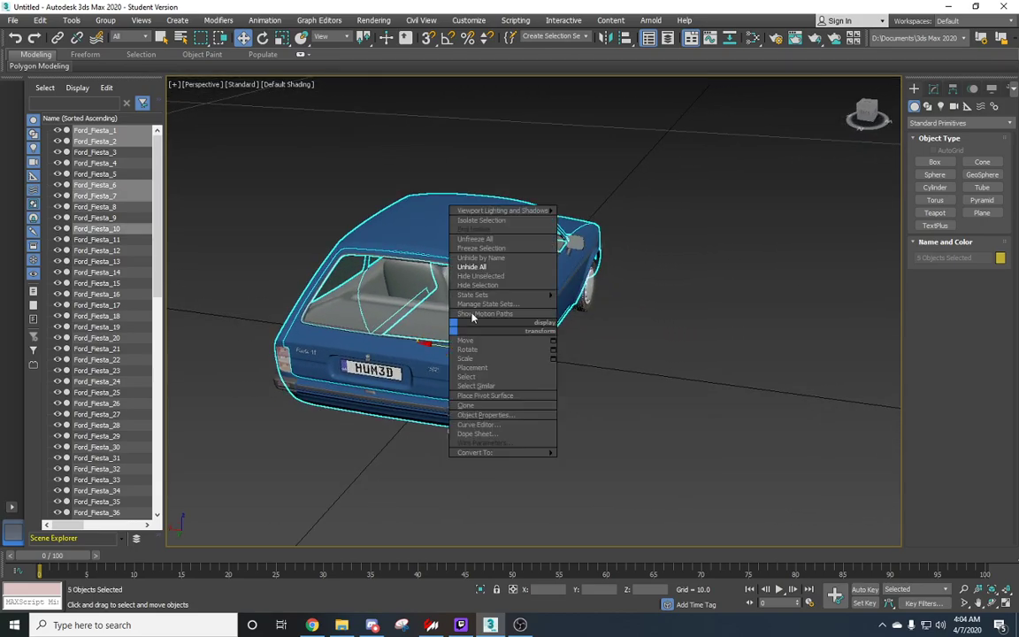
{"action": "left_click", "coordinate": [483, 287]}
{"action": "middle_click_drag", "start_coordinate": [516, 357], "coordinate": [379, 386]}
{"action": "left_click", "coordinate": [548, 373]}
{"action": "right_click", "coordinate": [480, 391]}
{"action": "left_click", "coordinate": [502, 345]}
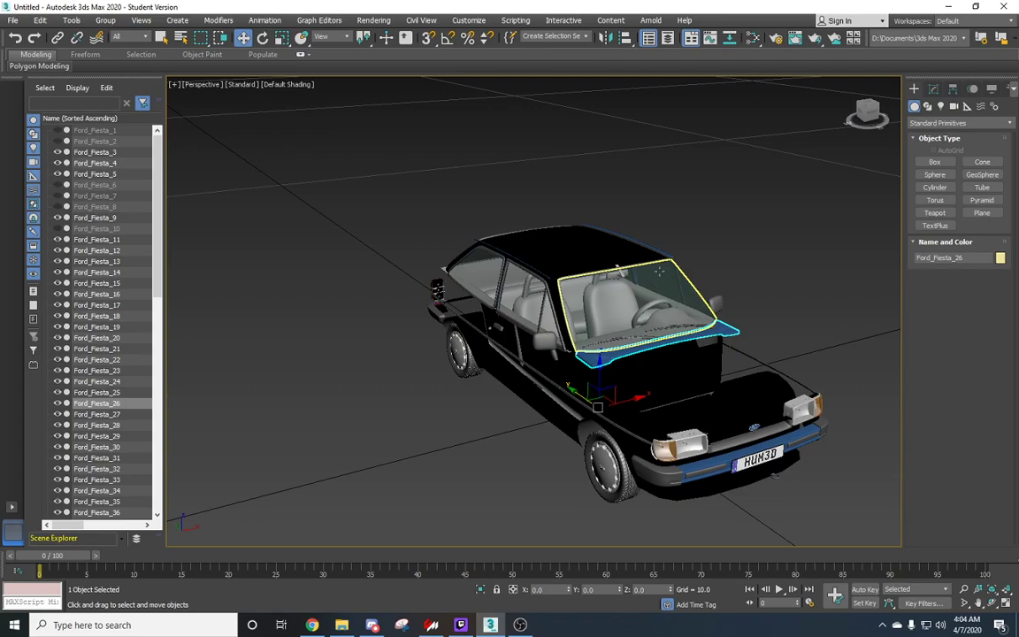
{"action": "key", "text": "ctrl+z"}
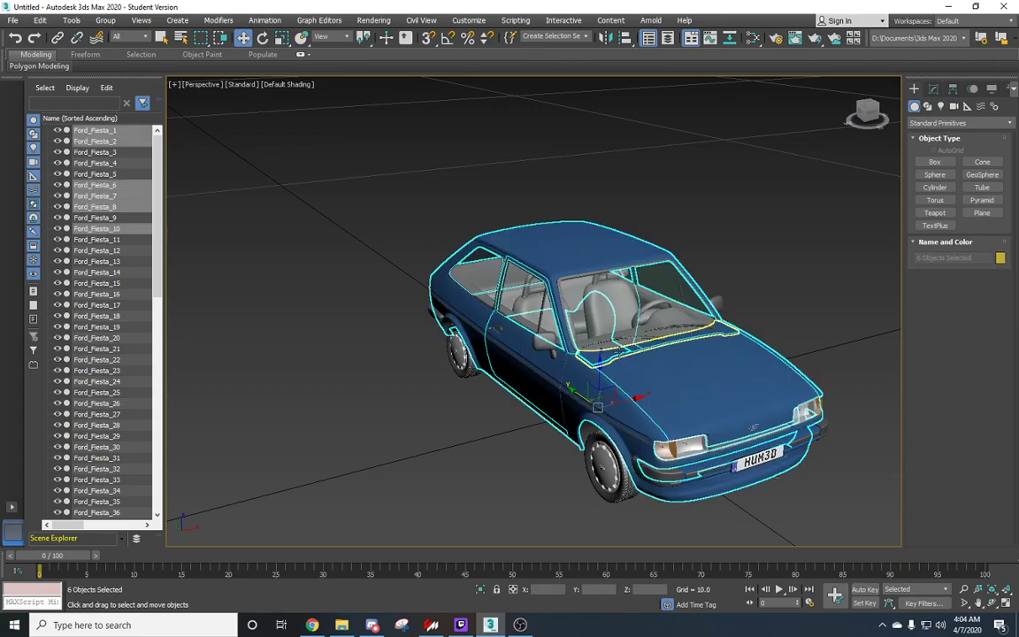
Step: Add the blue panel below the windshield, Ford_Fiesta_26, to the selection, and hide and restore the selected panels as a check
{"action": "middle_click_drag", "start_coordinate": [672, 427], "coordinate": [325, 427], "text": "alt"}
{"action": "middle_click_drag", "start_coordinate": [392, 446], "coordinate": [537, 342], "text": "alt"}
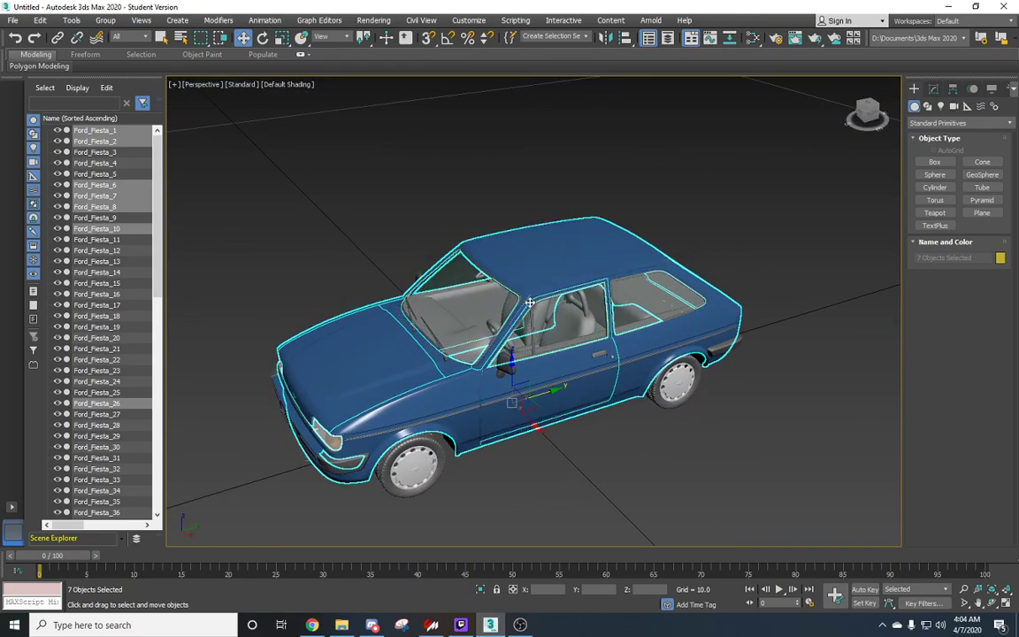
{"action": "right_click", "coordinate": [533, 366]}
{"action": "left_click", "coordinate": [558, 321]}
{"action": "key", "text": "ctrl+z"}
Step: Add the front bumper panel Ford_Fiesta_4 to the selection, hiding and restoring the panels to check for missed bodywork
{"action": "scroll", "coordinate": [551, 281], "scroll_direction": "up", "scroll_amount": 4}
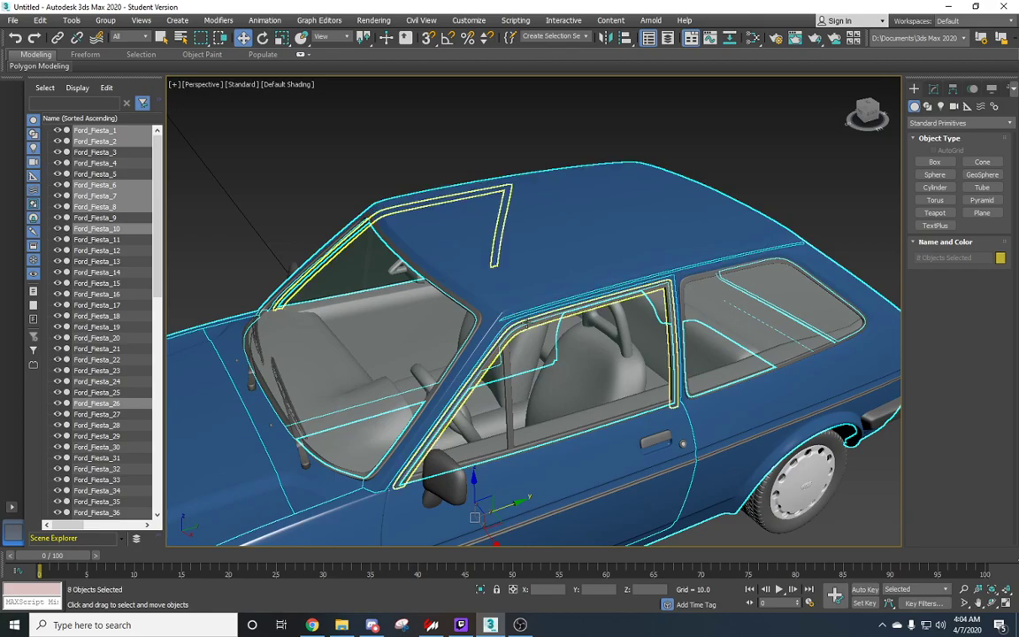
{"action": "right_click", "coordinate": [528, 300]}
{"action": "left_click", "coordinate": [553, 260]}
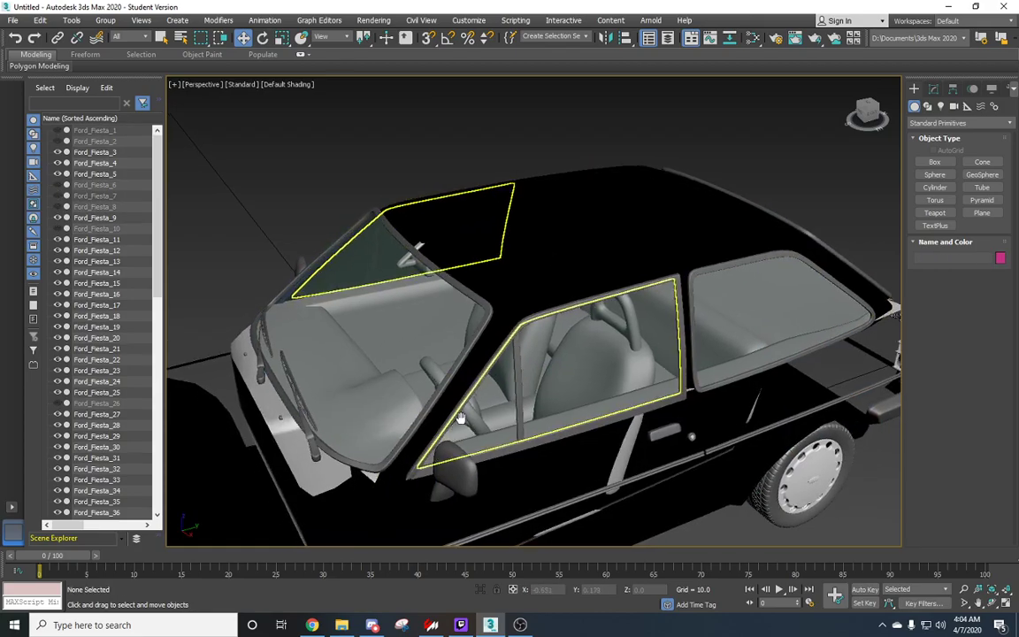
{"action": "middle_click_drag", "start_coordinate": [448, 428], "coordinate": [836, 231]}
{"action": "key", "text": "ctrl+z"}
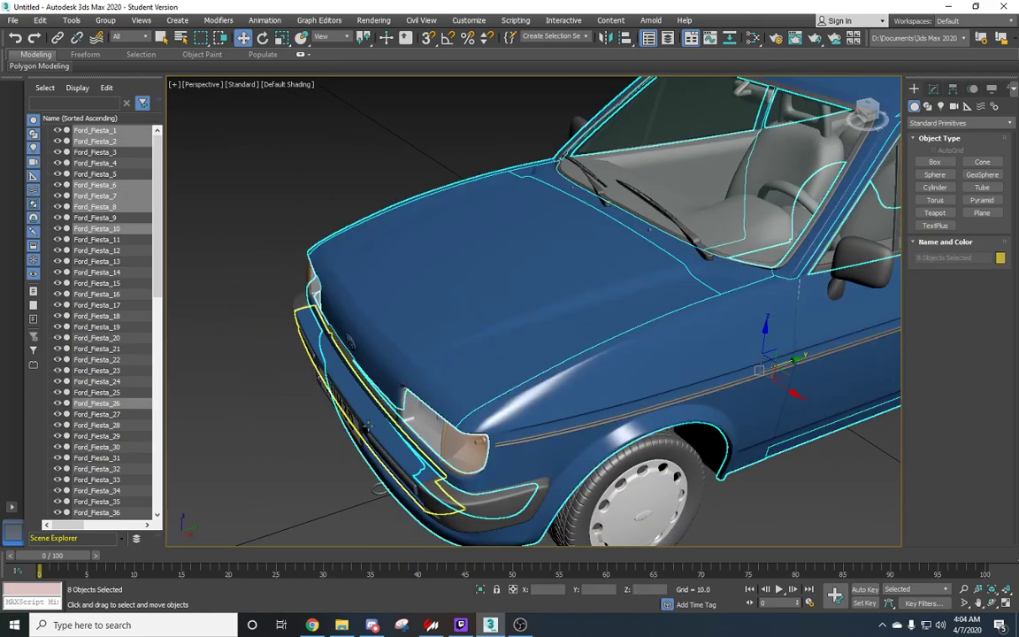
{"action": "right_click", "coordinate": [370, 426]}
{"action": "left_click", "coordinate": [392, 380]}
{"action": "middle_click_drag", "start_coordinate": [394, 389], "coordinate": [617, 377], "text": "alt"}
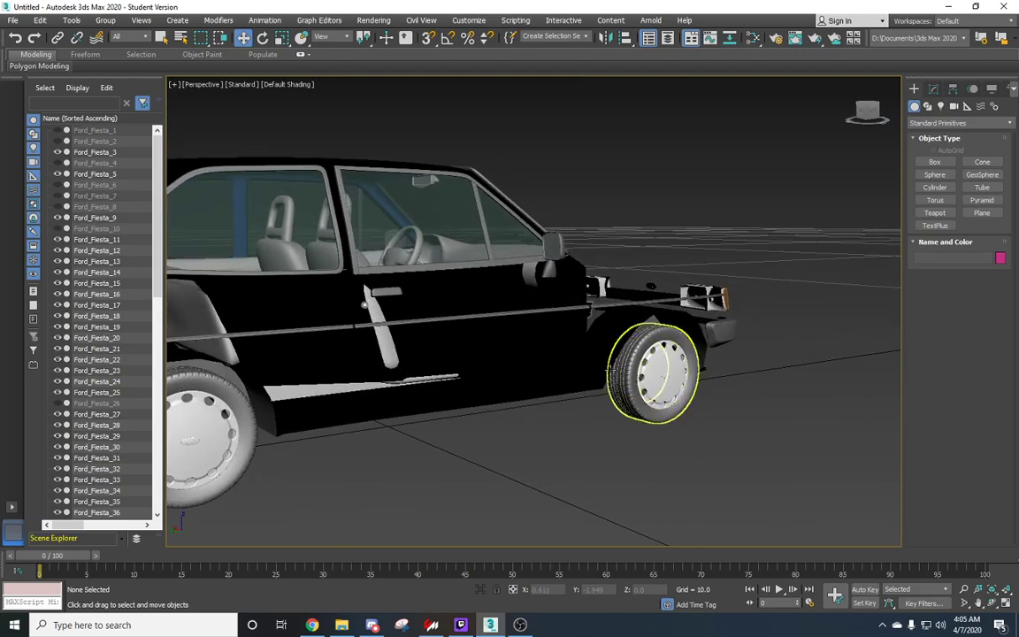
{"action": "key", "text": "ctrl+z"}
Step: Add the blue inner pillar frame beside the front seat to the selection, and hide and restore the selected panels as a check
{"action": "middle_click_drag", "start_coordinate": [558, 355], "coordinate": [693, 402]}
{"action": "scroll", "coordinate": [428, 248], "scroll_direction": "up", "scroll_amount": 5}
{"action": "scroll", "coordinate": [428, 249], "scroll_direction": "up", "scroll_amount": 3}
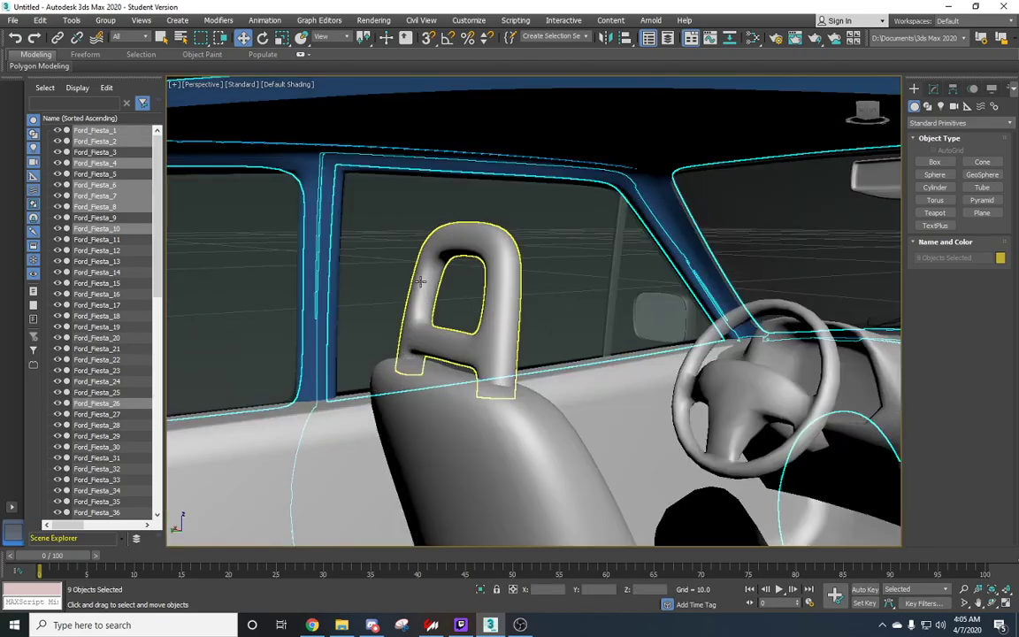
{"action": "left_click", "coordinate": [319, 305], "text": "ctrl"}
{"action": "scroll", "coordinate": [354, 306], "scroll_direction": "down", "scroll_amount": 8}
{"action": "right_click", "coordinate": [412, 316]}
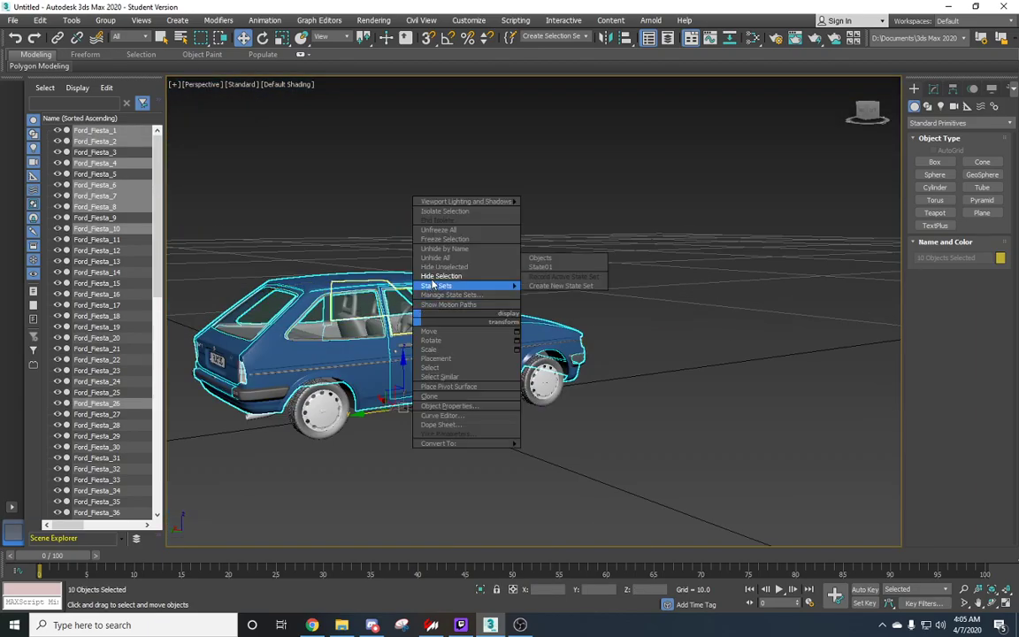
{"action": "left_click", "coordinate": [443, 277]}
{"action": "mouse_move", "coordinate": [427, 315]}
{"action": "middle_mouse_down", "text": "alt"}
{"action": "mouse_move", "coordinate": [475, 359]}
{"action": "mouse_move", "coordinate": [440, 305]}
{"action": "middle_mouse_up", "text": "alt"}
{"action": "key", "text": "ctrl+z"}
Step: Hide every unselected object so only the selected blue bodywork stays in the scene
{"action": "right_click", "coordinate": [440, 302]}
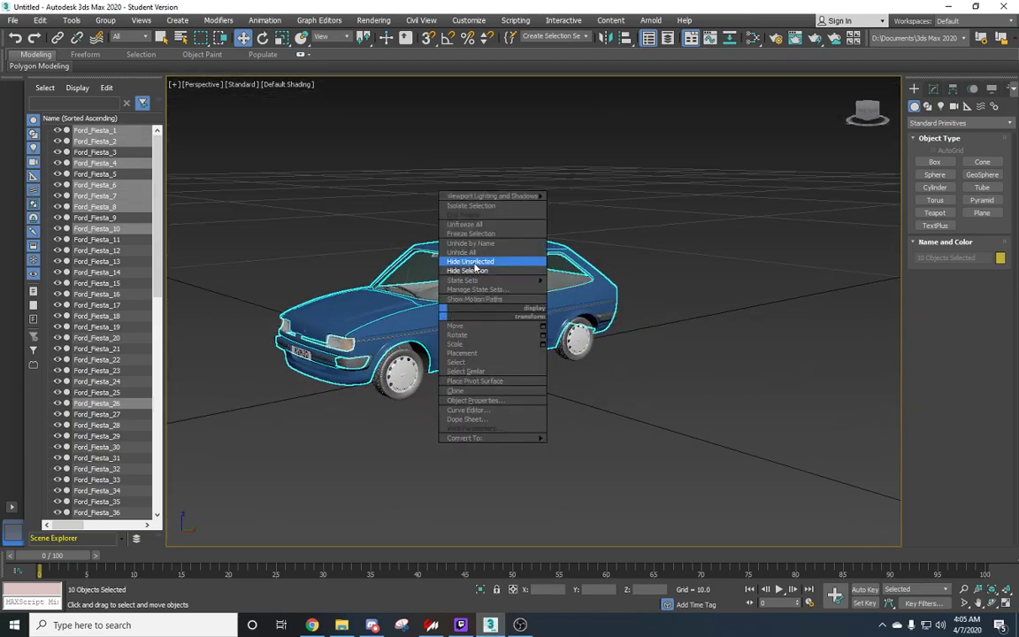
{"action": "left_click", "coordinate": [482, 259]}
{"action": "middle_click_drag", "start_coordinate": [485, 337], "coordinate": [537, 337], "text": "alt"}
Step: Assign the carpaint material to the selected body panels from the Slate Material Editor's sample slots
{"action": "left_click", "coordinate": [750, 43]}
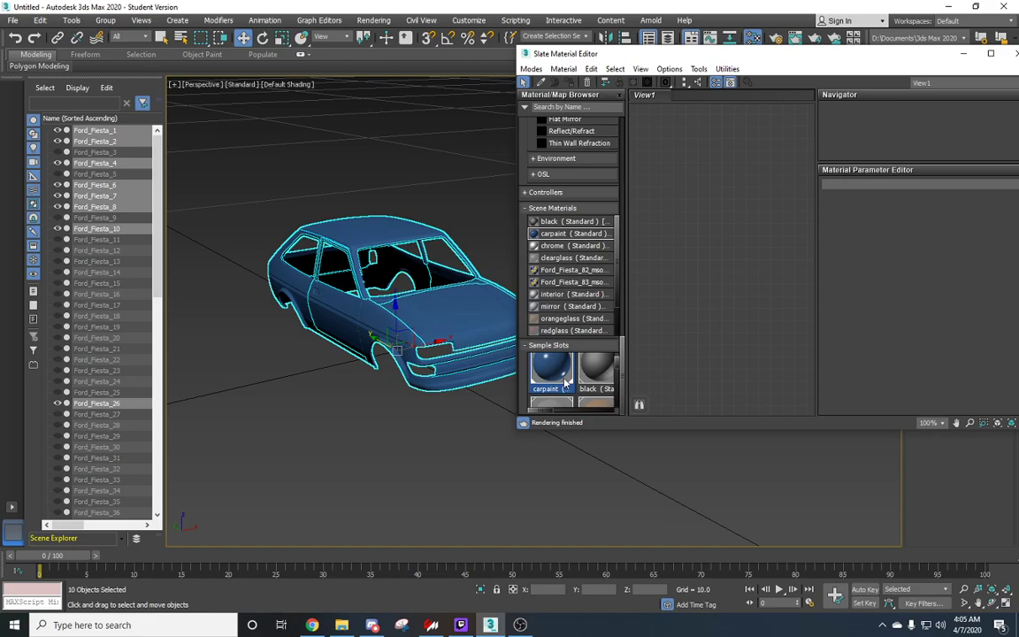
{"action": "left_click_drag", "start_coordinate": [425, 333], "coordinate": [426, 333]}
{"action": "left_click", "coordinate": [483, 334]}
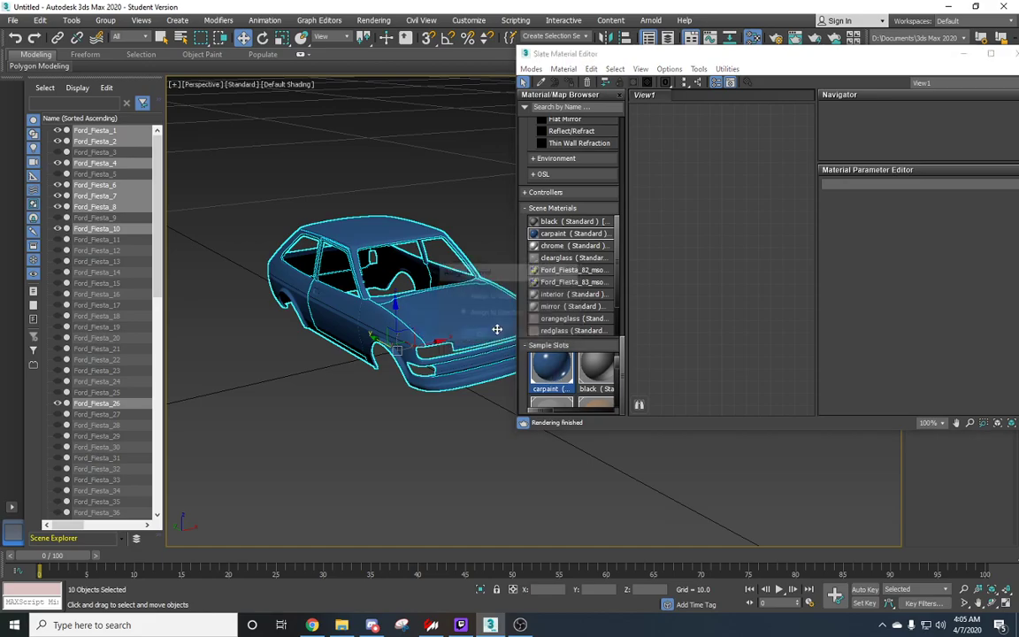
{"action": "left_click", "coordinate": [1007, 55]}
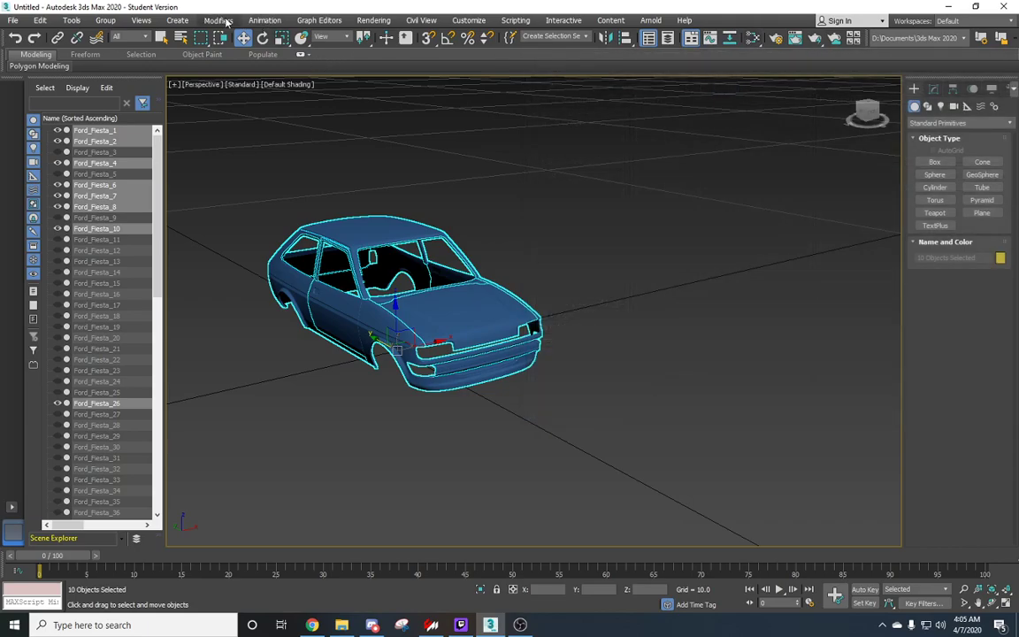
Step: Try an Unwrap UVW modifier on the selected body panels and inspect their UV layout in the UV editor
{"action": "left_click", "coordinate": [221, 20]}
{"action": "mouse_move", "coordinate": [265, 153]}
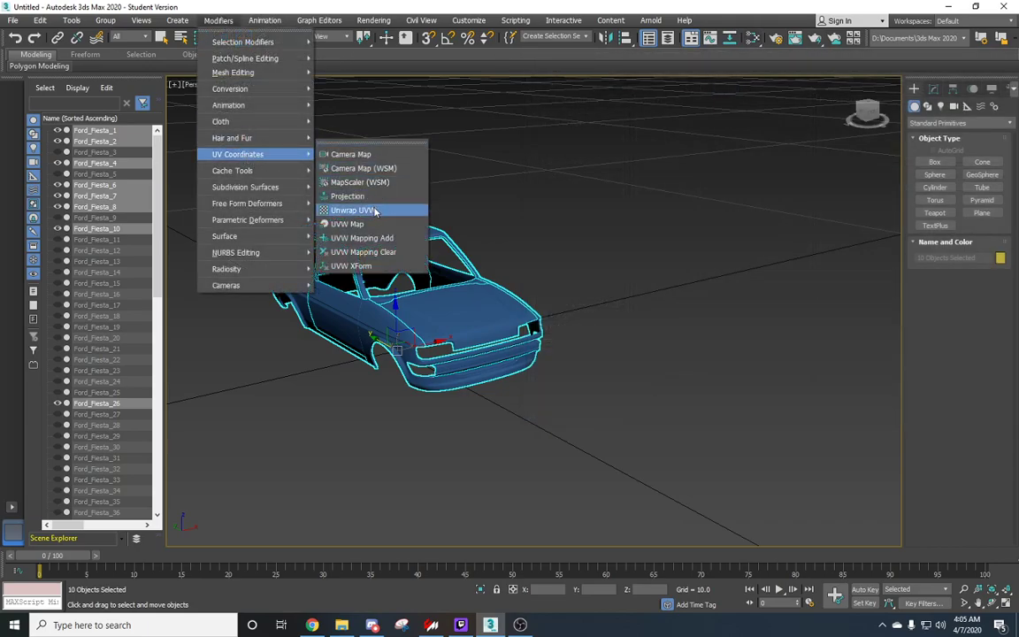
{"action": "left_click", "coordinate": [339, 188]}
{"action": "left_click", "coordinate": [958, 503]}
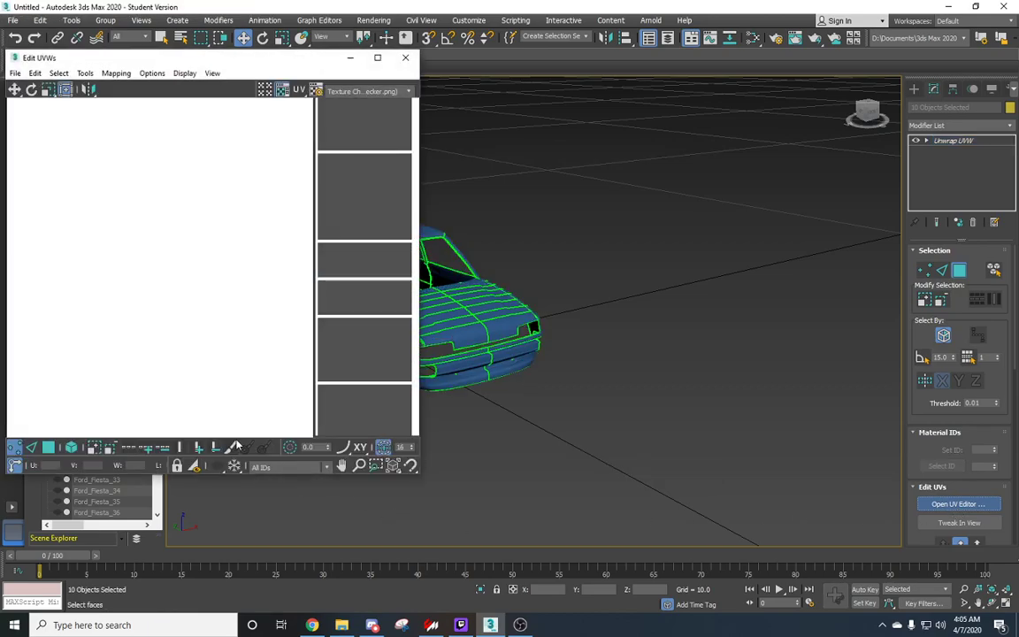
{"action": "scroll", "coordinate": [150, 328], "scroll_direction": "down", "scroll_amount": 5}
{"action": "scroll", "coordinate": [150, 328], "scroll_direction": "up", "scroll_amount": 8}
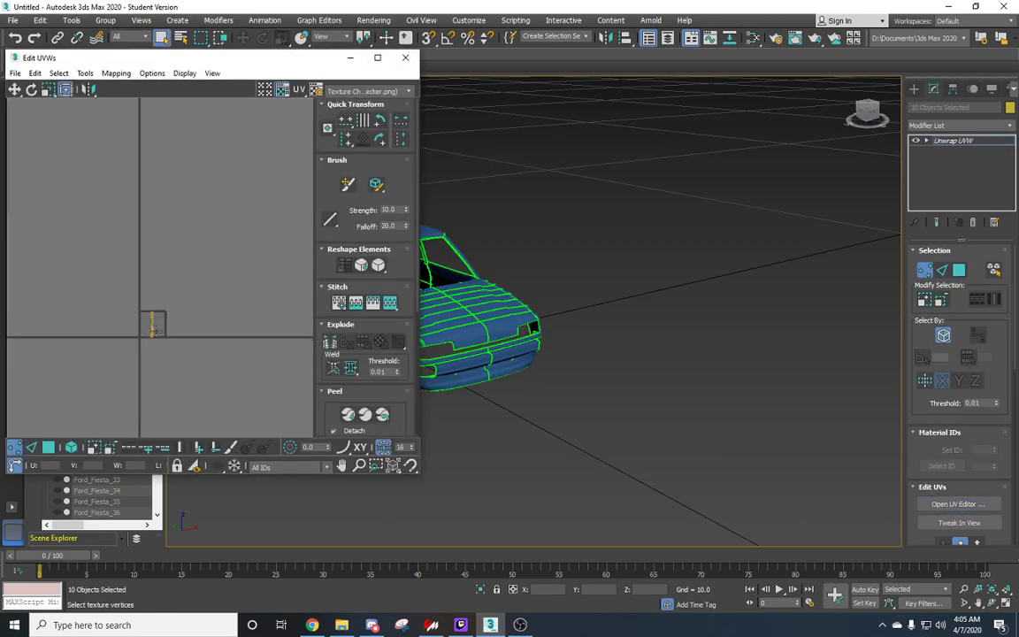
{"action": "scroll", "coordinate": [146, 322], "scroll_direction": "down", "scroll_amount": 5}
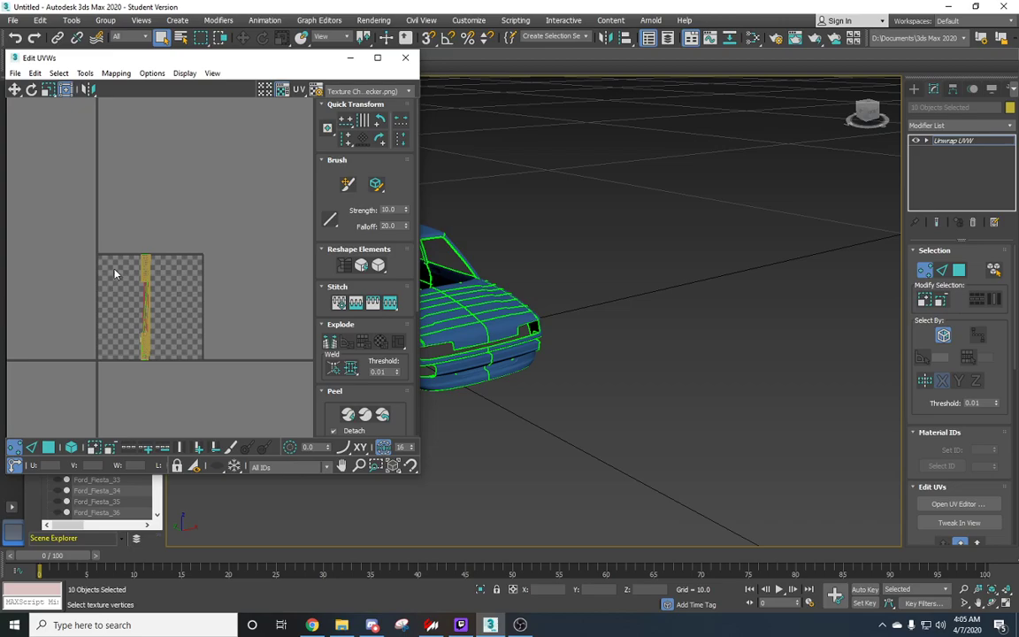
{"action": "scroll", "coordinate": [103, 235], "scroll_direction": "up", "scroll_amount": 3}
{"action": "middle_click_drag", "start_coordinate": [181, 290], "coordinate": [179, 281]}
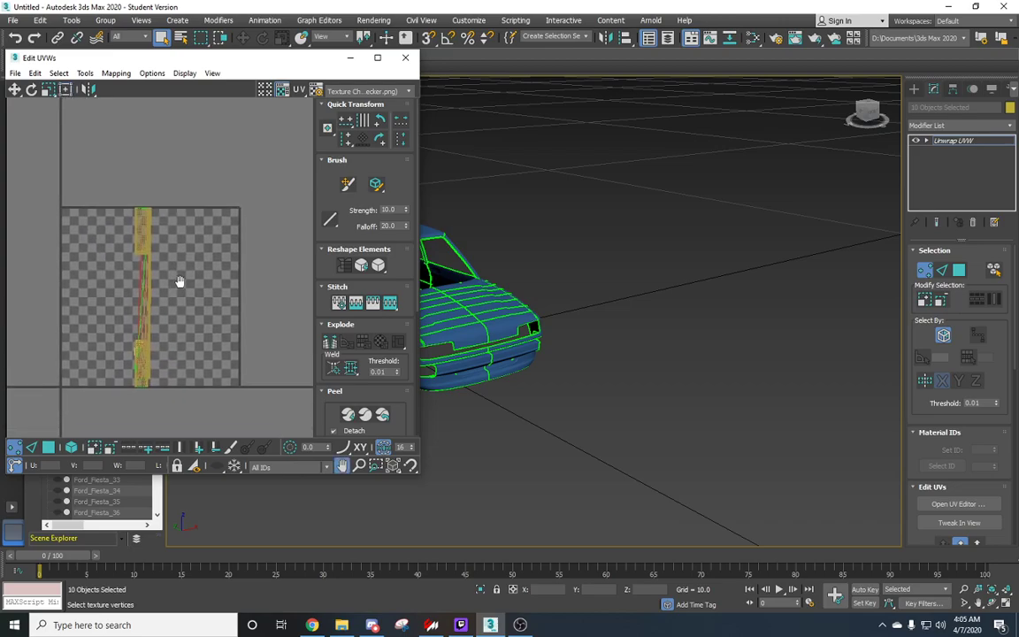
Step: Close the UV editor and delete the Unwrap UVW modifier from the selected body panels
{"action": "left_click", "coordinate": [403, 59]}
{"action": "left_click", "coordinate": [914, 90]}
{"action": "middle_click_drag", "start_coordinate": [531, 336], "coordinate": [664, 398], "text": "alt"}
{"action": "middle_click_drag", "start_coordinate": [514, 386], "coordinate": [740, 332], "text": "alt"}
{"action": "left_click", "coordinate": [932, 88]}
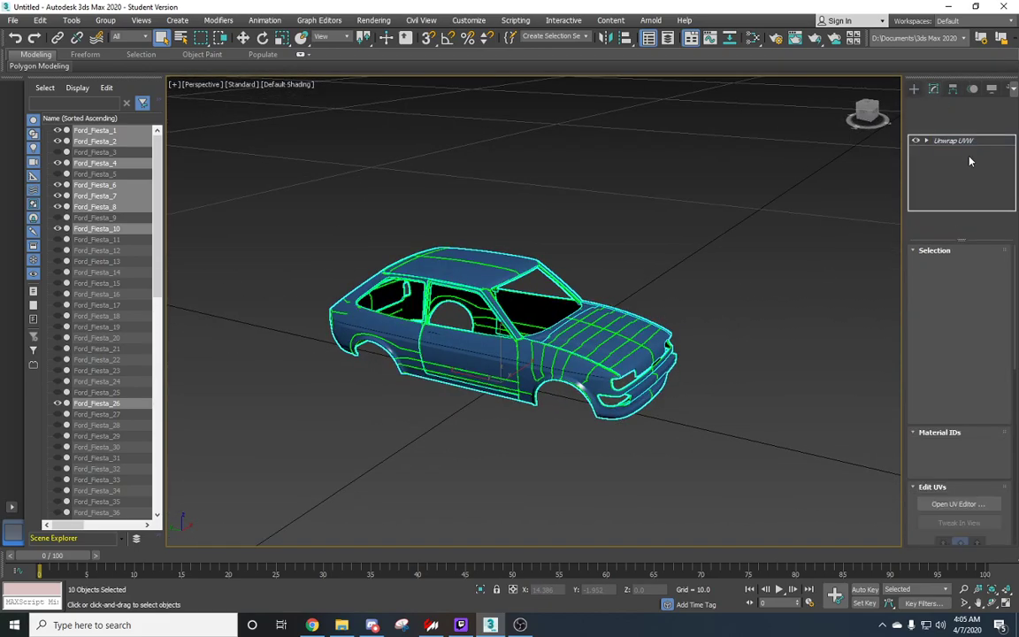
{"action": "right_click", "coordinate": [929, 141]}
{"action": "left_click", "coordinate": [831, 152]}
Step: Apply a Poly Select modifier to the selected body panels and select all their geometry at Element level
{"action": "middle_click_drag", "start_coordinate": [618, 345], "coordinate": [672, 339], "text": "alt"}
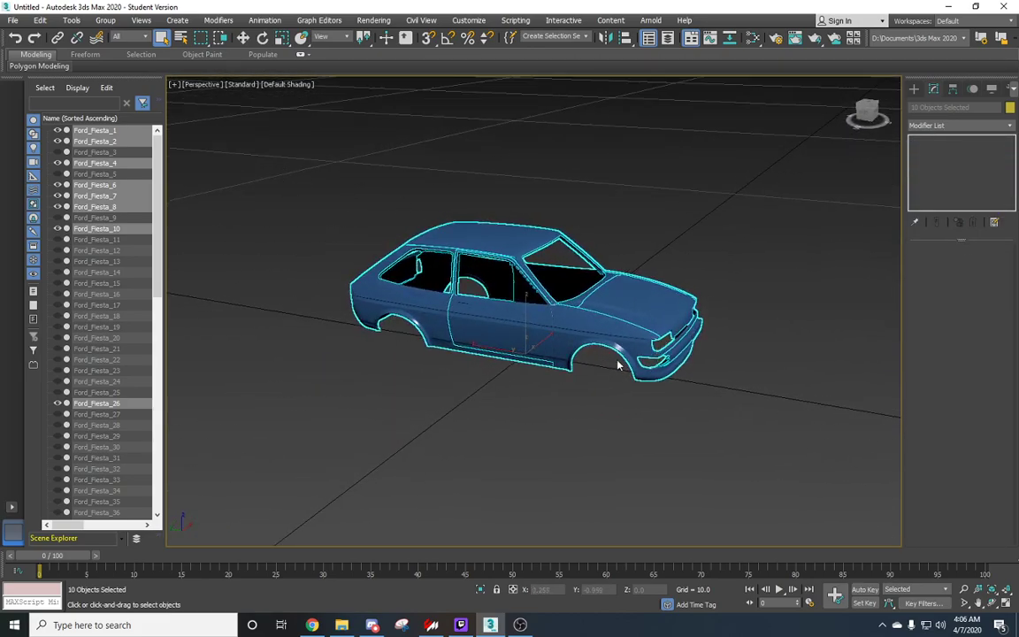
{"action": "left_click", "coordinate": [218, 20]}
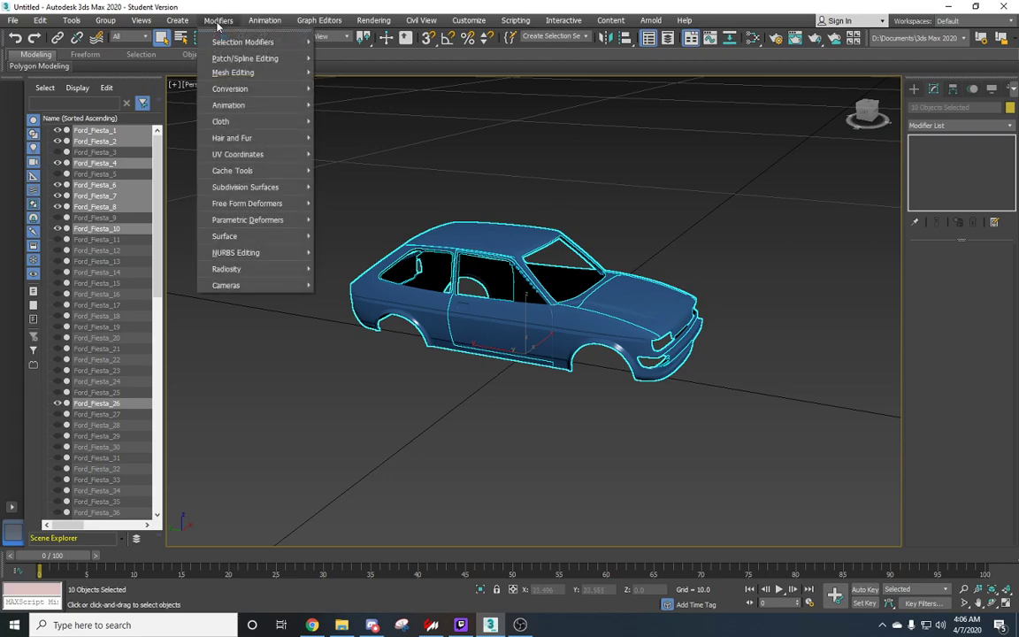
{"action": "mouse_move", "coordinate": [234, 41]}
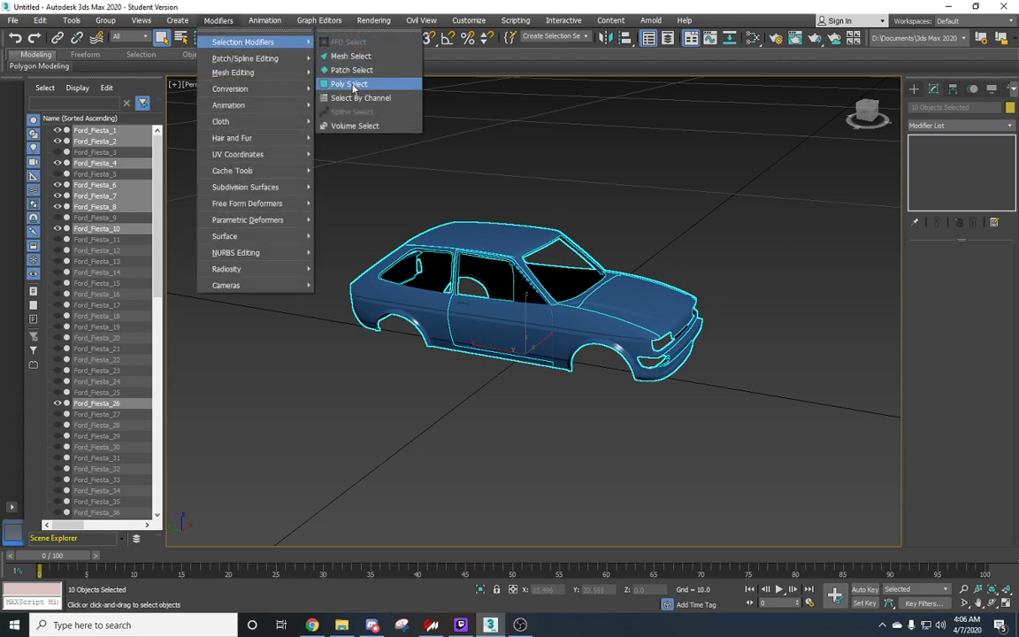
{"action": "left_click", "coordinate": [353, 85]}
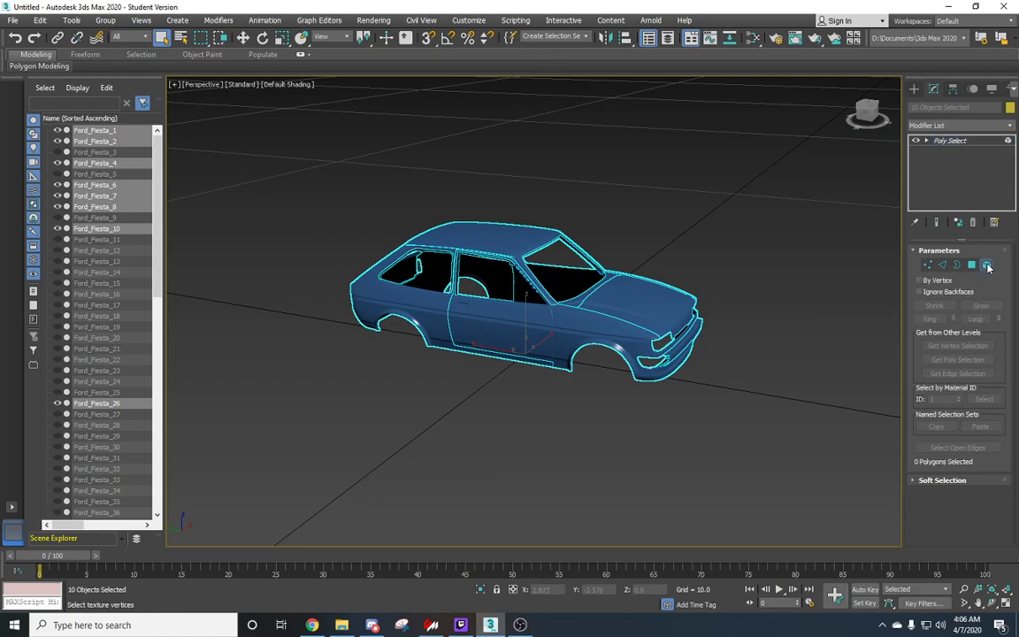
{"action": "left_click", "coordinate": [987, 265]}
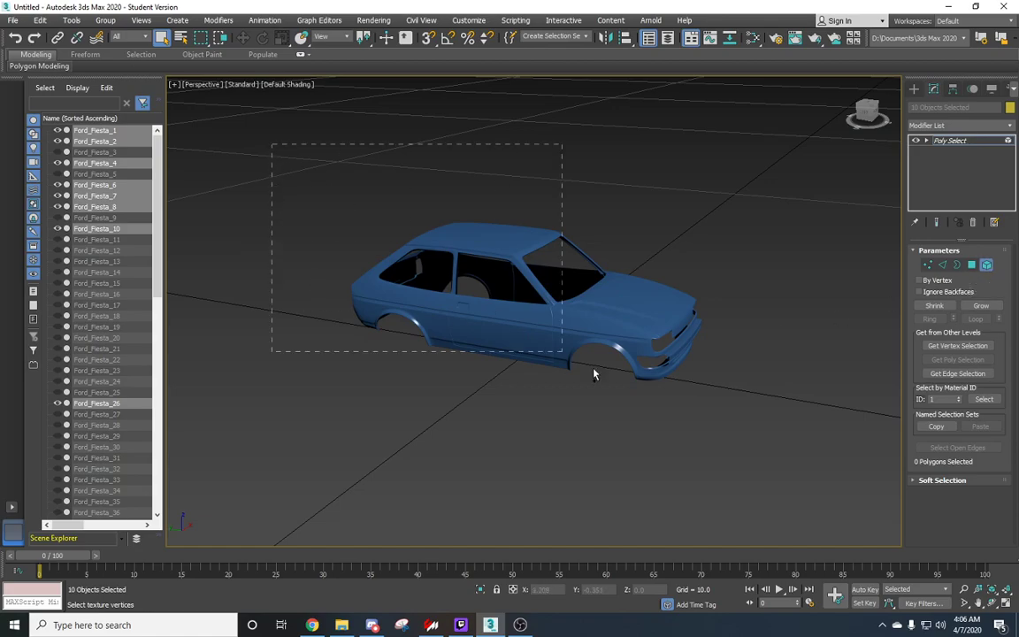
{"action": "left_click_drag", "start_coordinate": [780, 473], "coordinate": [779, 469]}
Step: Deselect the elements along the car's centre from a top view, keeping only the side door elements selected
{"action": "middle_click_drag", "start_coordinate": [681, 400], "coordinate": [618, 402], "text": "alt"}
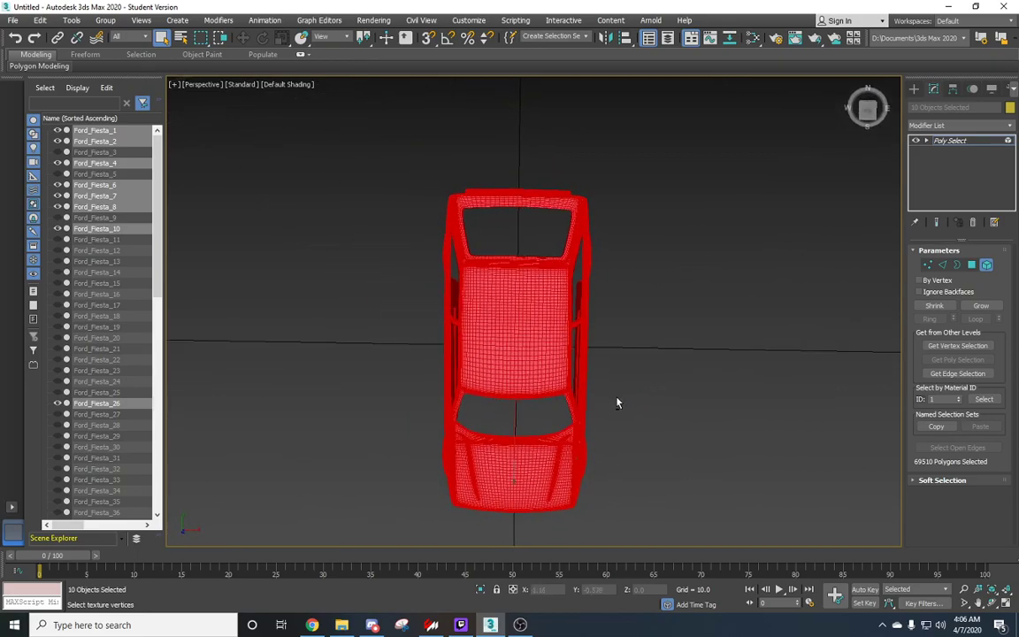
{"action": "scroll", "coordinate": [616, 401], "scroll_direction": "down", "scroll_amount": 3}
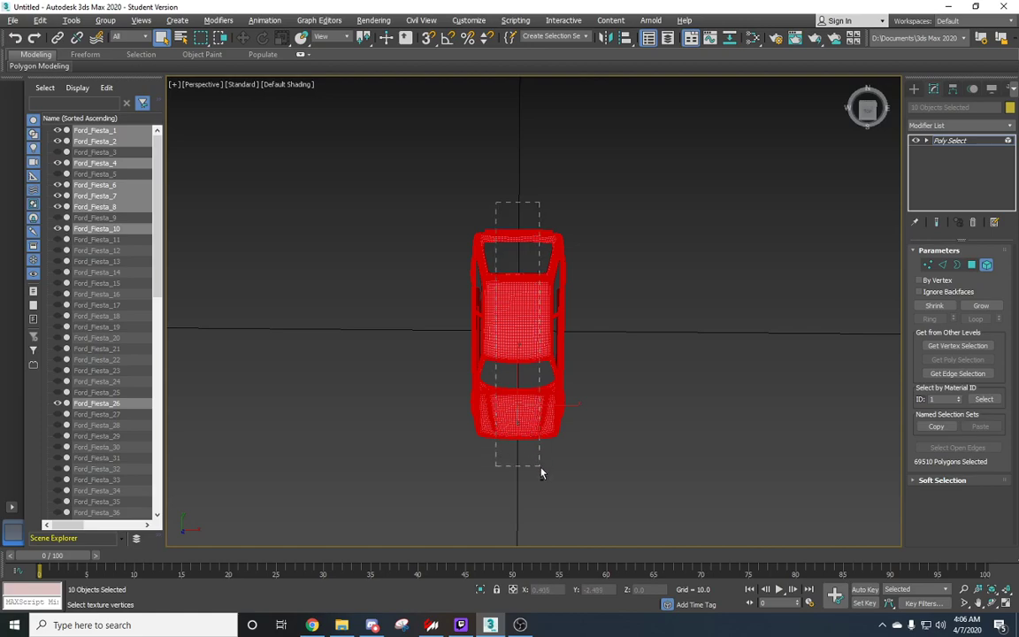
{"action": "left_click", "coordinate": [529, 284], "text": "ctrl"}
{"action": "left_click_drag", "start_coordinate": [499, 194], "coordinate": [539, 480]}
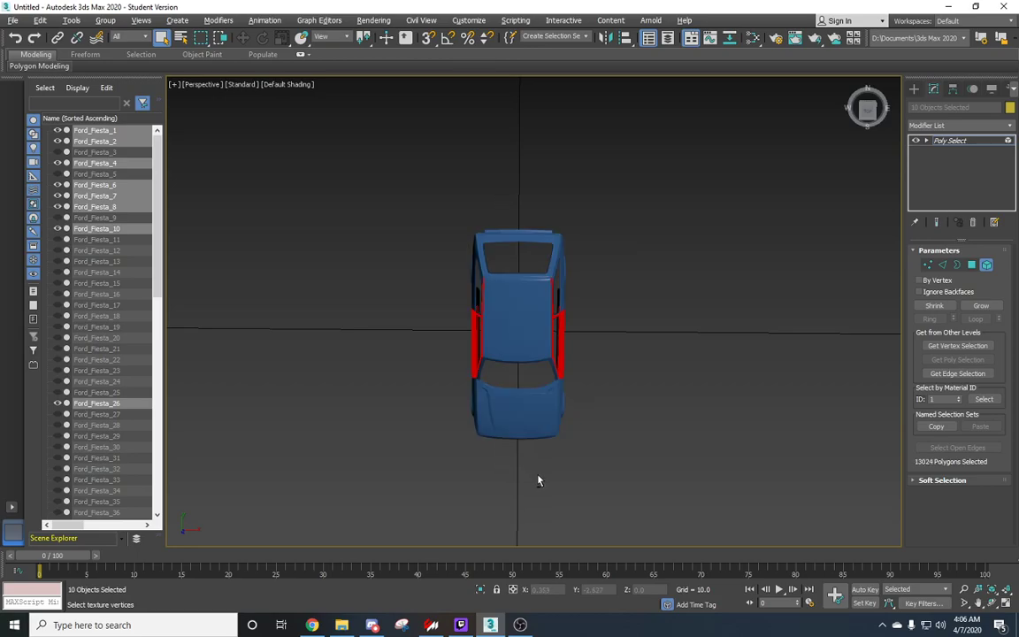
Step: Examine the selected door elements from both sides of the car body
{"action": "middle_click_drag", "start_coordinate": [534, 446], "coordinate": [618, 347], "text": "alt"}
{"action": "scroll", "coordinate": [581, 393], "scroll_direction": "up", "scroll_amount": 5}
{"action": "middle_click_drag", "start_coordinate": [541, 389], "coordinate": [627, 368], "text": "alt"}
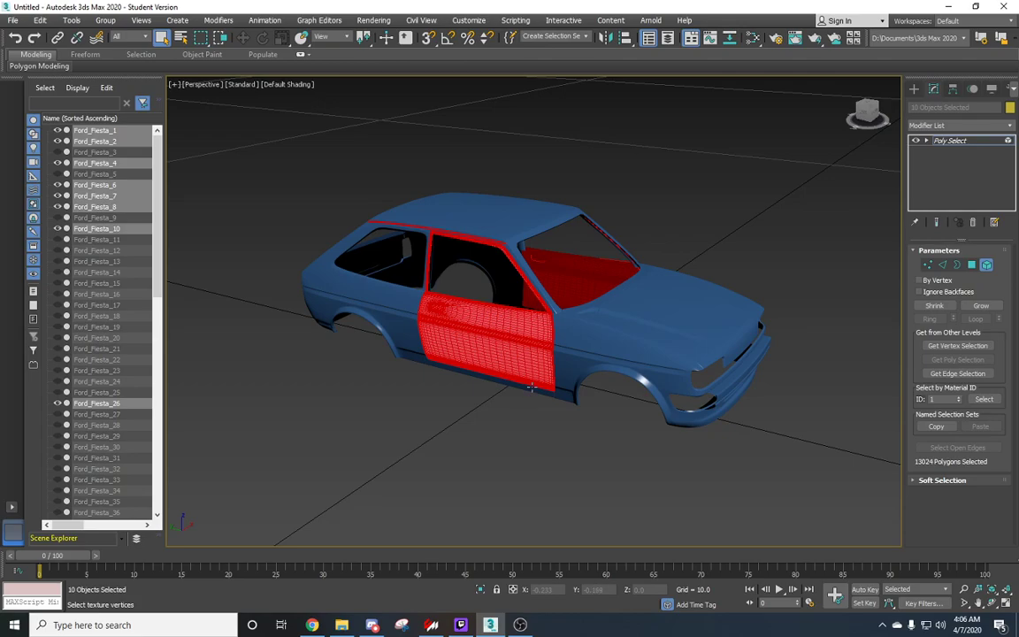
{"action": "middle_click_drag", "start_coordinate": [585, 401], "coordinate": [602, 351], "text": "alt"}
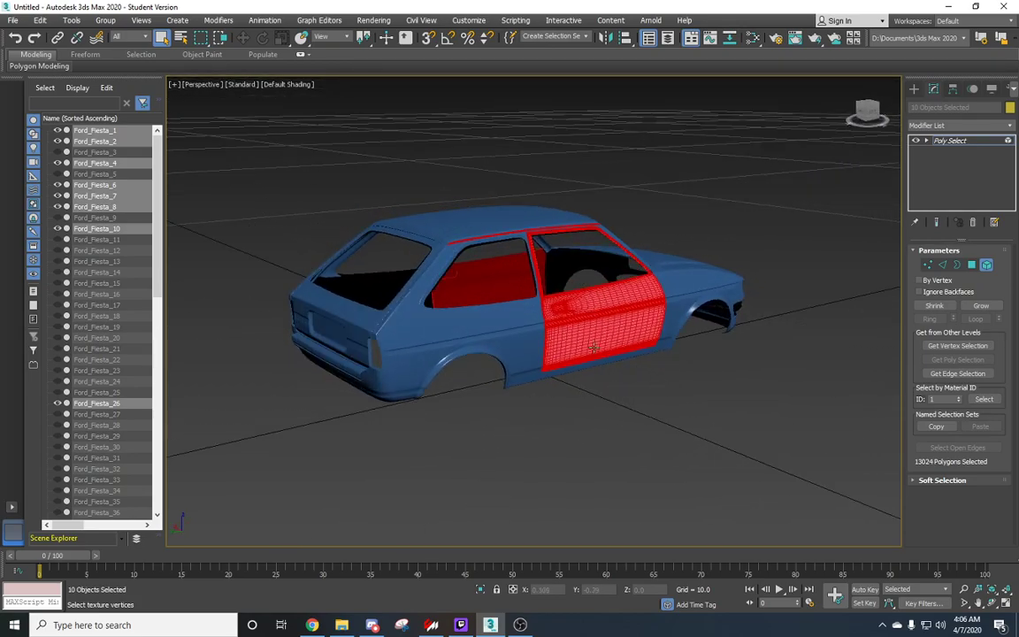
{"action": "scroll", "coordinate": [569, 340], "scroll_direction": "up", "scroll_amount": 5}
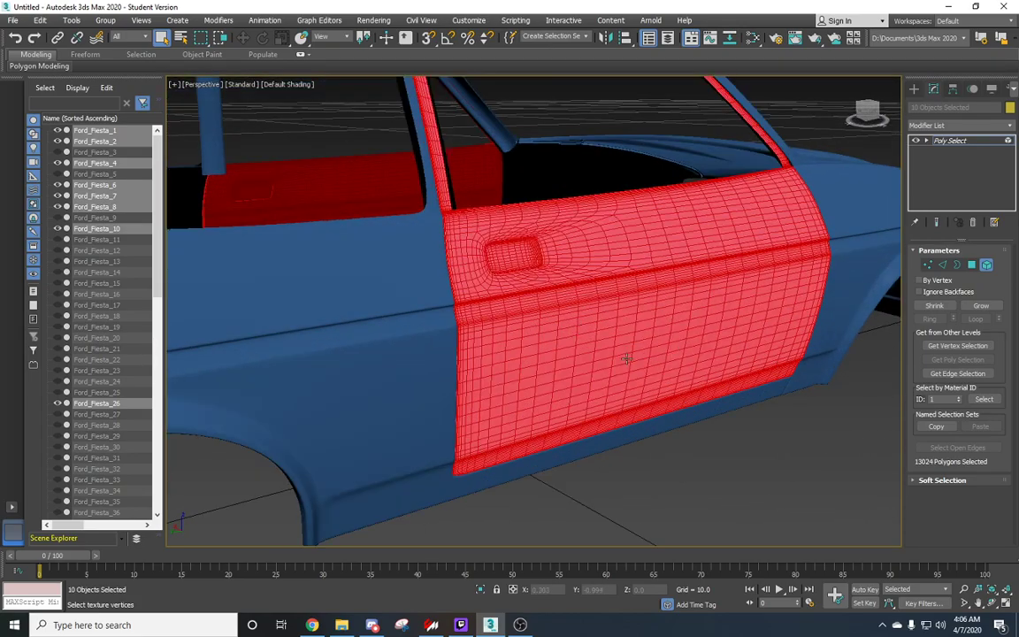
{"action": "scroll", "coordinate": [610, 349], "scroll_direction": "down", "scroll_amount": 6}
{"action": "middle_click_drag", "start_coordinate": [499, 331], "coordinate": [583, 362], "text": "alt"}
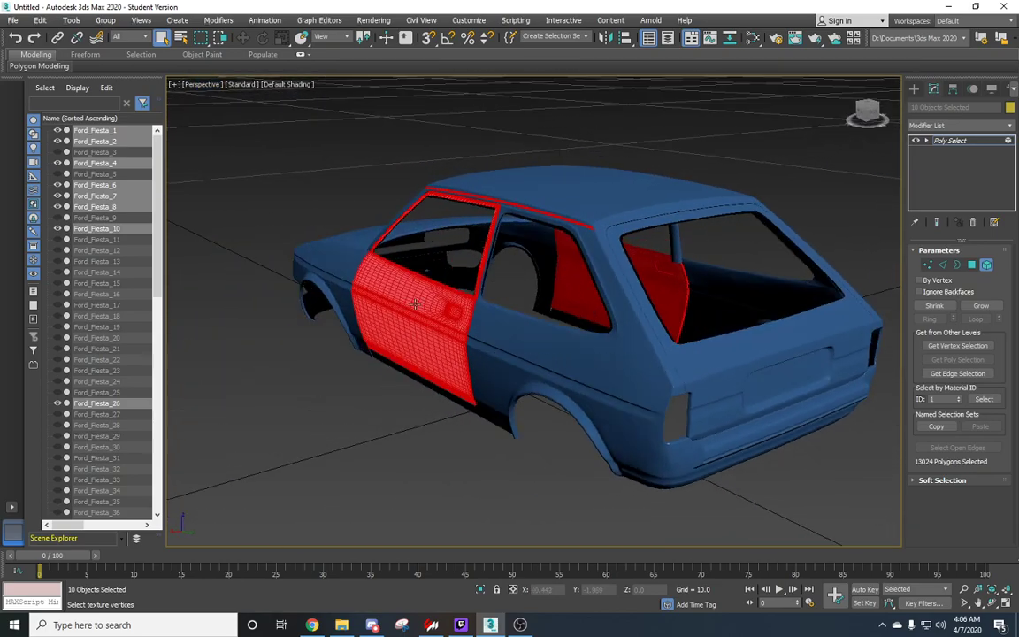
Step: Add the front wing and bumper element and the roof and rear quarter element to the door selection
{"action": "left_click", "coordinate": [343, 277], "text": "ctrl"}
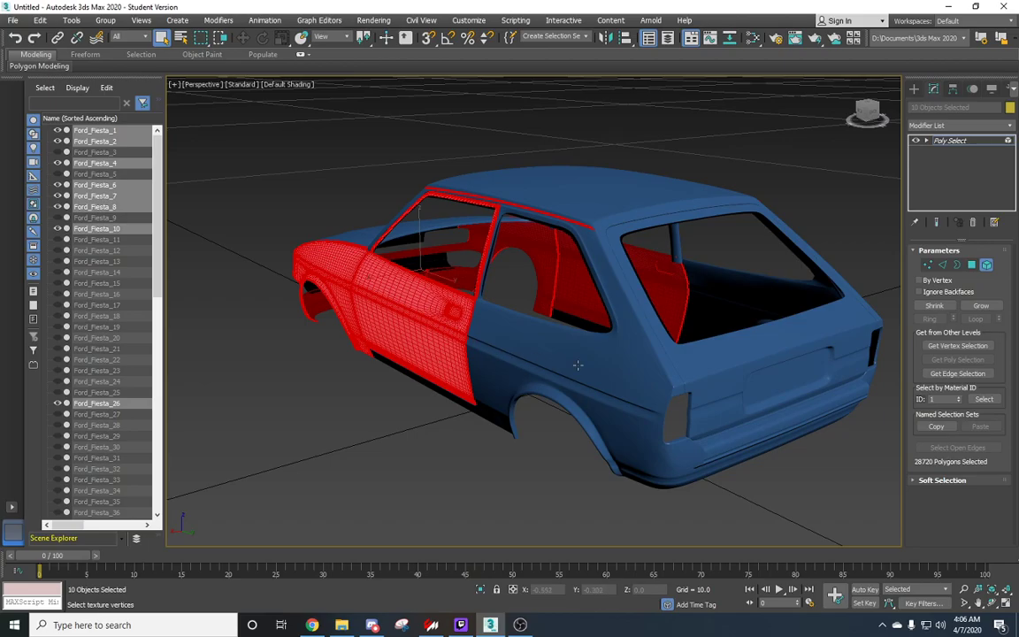
{"action": "left_click", "coordinate": [460, 380], "text": "ctrl"}
{"action": "middle_click_drag", "start_coordinate": [459, 380], "coordinate": [537, 395], "text": "alt"}
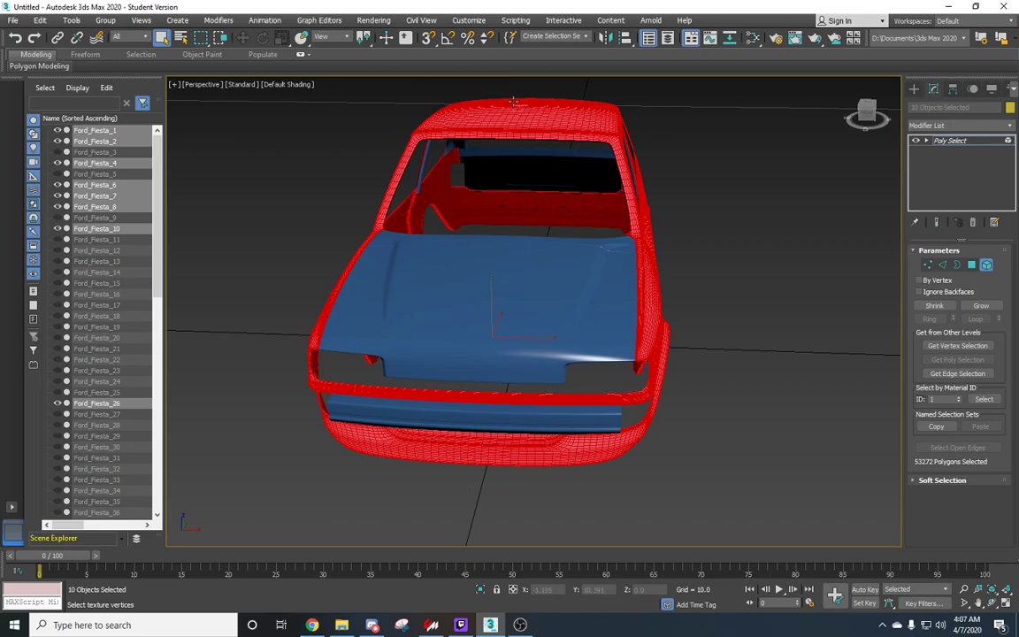
Step: Try to deselect the whole front wing and bumper element
{"action": "middle_click_drag", "start_coordinate": [500, 399], "coordinate": [566, 309], "text": "alt"}
{"action": "scroll", "coordinate": [670, 341], "scroll_direction": "down", "scroll_amount": 3}
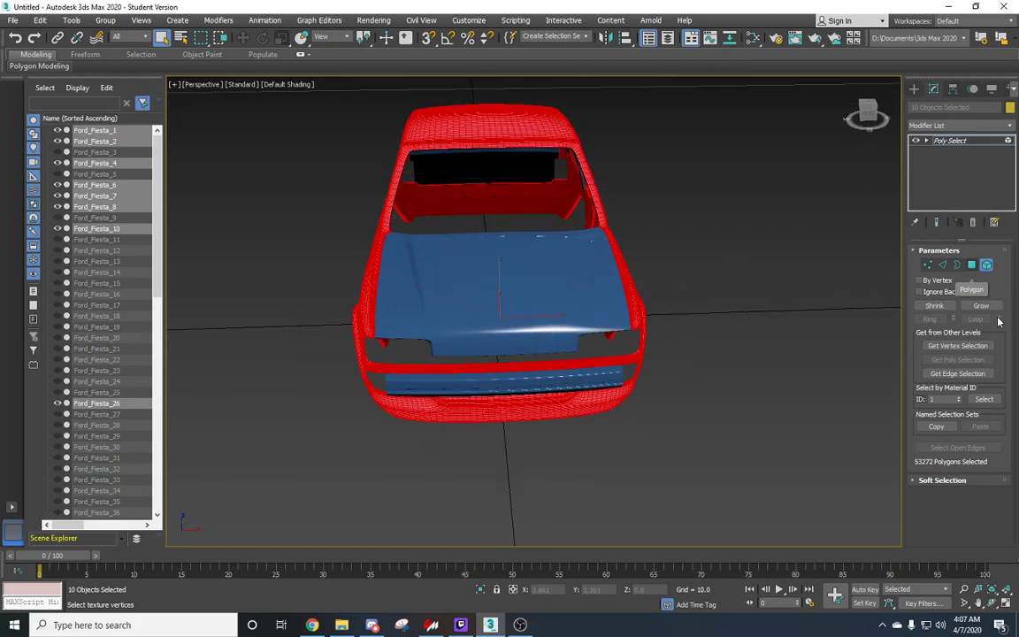
{"action": "left_click", "coordinate": [515, 407], "text": "alt"}
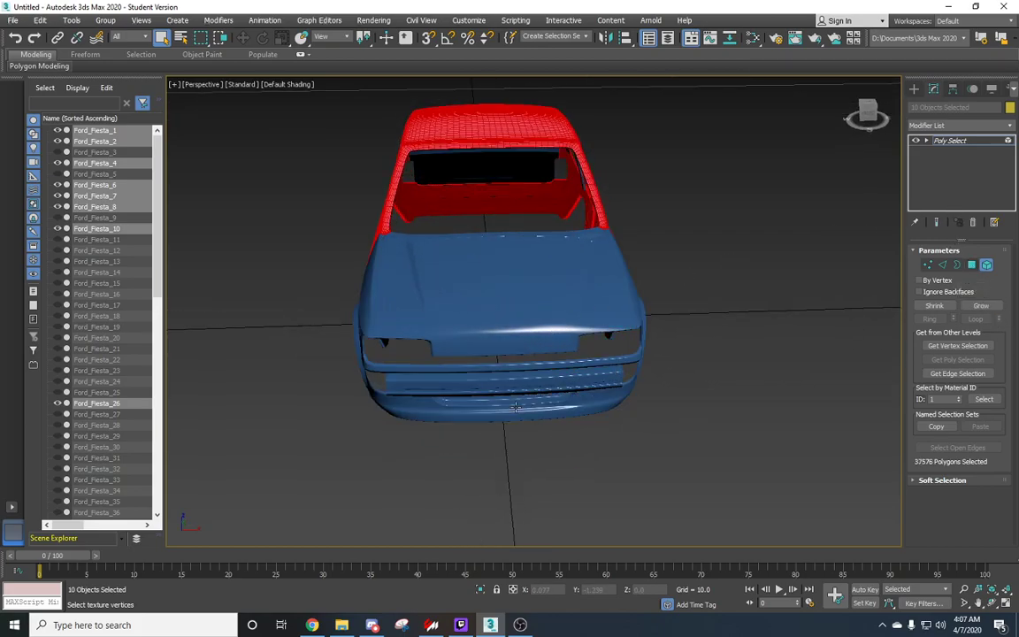
{"action": "middle_click_drag", "start_coordinate": [510, 413], "coordinate": [584, 416], "text": "alt"}
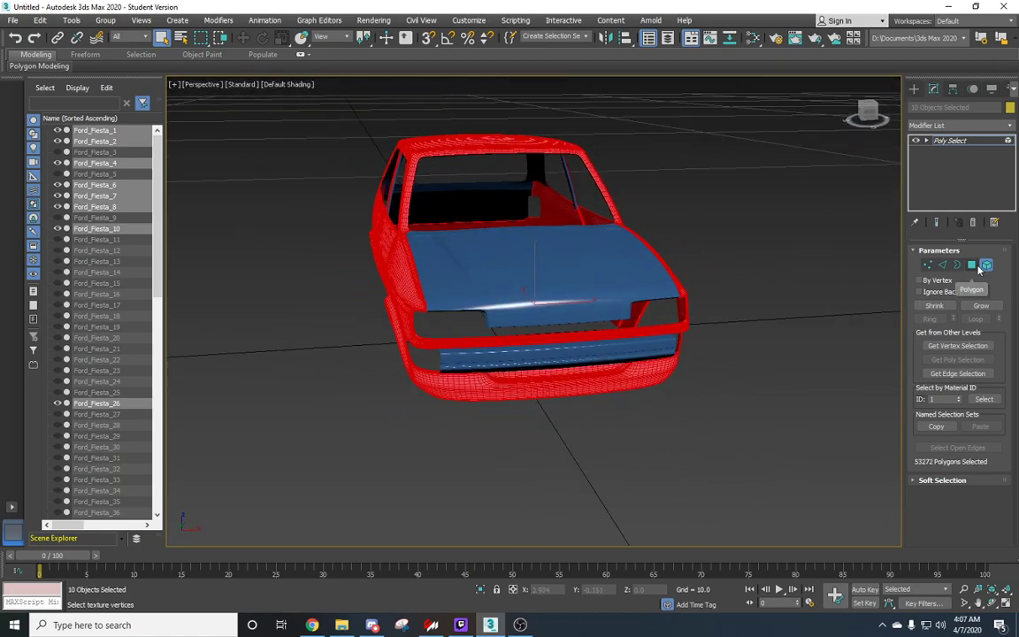
Step: Deselect the front bumper's central polygons at Polygon level, keeping the side polygons behind the headlights selected
{"action": "middle_click_drag", "start_coordinate": [522, 403], "coordinate": [619, 382], "text": "alt"}
{"action": "left_click_drag", "start_coordinate": [471, 354], "coordinate": [696, 485]}
{"action": "middle_click_drag", "start_coordinate": [670, 475], "coordinate": [603, 443], "text": "alt"}
{"action": "left_click_drag", "start_coordinate": [607, 367], "coordinate": [574, 334], "text": "ctrl"}
{"action": "middle_click_drag", "start_coordinate": [550, 371], "coordinate": [632, 385], "text": "alt"}
{"action": "mouse_move", "coordinate": [707, 371]}
{"action": "left_mouse_down", "text": "ctrl"}
{"action": "mouse_move", "coordinate": [716, 336]}
{"action": "mouse_move", "coordinate": [710, 358]}
{"action": "left_mouse_up", "text": "ctrl"}
{"action": "middle_click_drag", "start_coordinate": [710, 358], "coordinate": [584, 411], "text": "alt"}
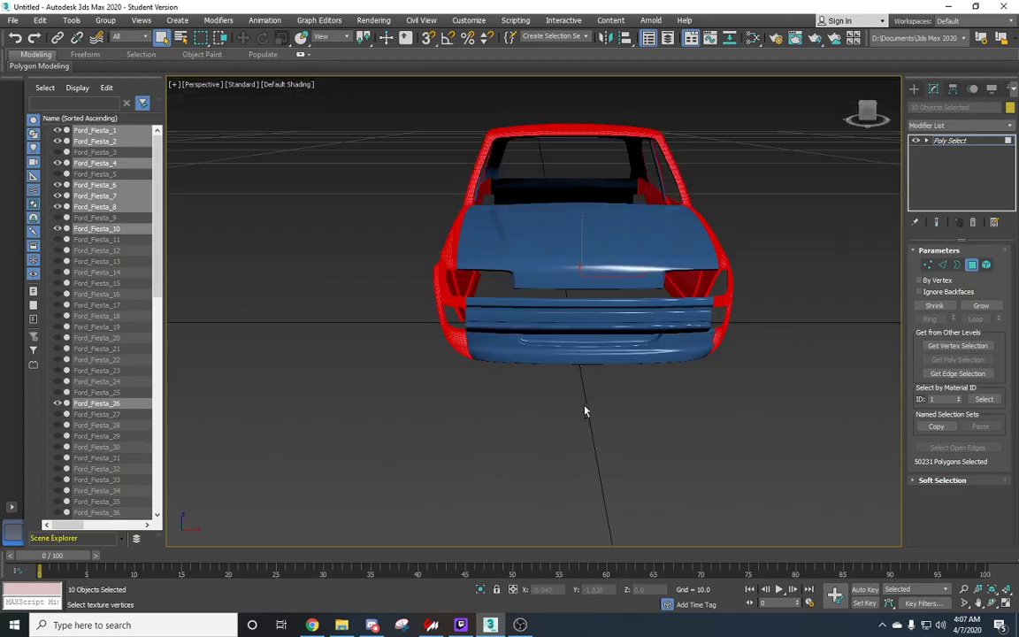
Step: Deselect the rear bumper's central polygons, leaving its corners selected with the car sides
{"action": "mouse_move", "coordinate": [520, 363]}
{"action": "middle_mouse_down", "text": "alt"}
{"action": "mouse_move", "coordinate": [507, 377]}
{"action": "mouse_move", "coordinate": [698, 385]}
{"action": "mouse_move", "coordinate": [607, 392]}
{"action": "mouse_move", "coordinate": [604, 379]}
{"action": "mouse_move", "coordinate": [586, 393]}
{"action": "mouse_move", "coordinate": [591, 415]}
{"action": "middle_mouse_up", "text": "alt"}
{"action": "mouse_move", "coordinate": [654, 504]}
{"action": "left_mouse_down"}
{"action": "mouse_move", "coordinate": [546, 422]}
{"action": "mouse_move", "coordinate": [457, 414]}
{"action": "mouse_move", "coordinate": [476, 409]}
{"action": "mouse_move", "coordinate": [484, 449]}
{"action": "left_mouse_up"}
{"action": "mouse_move", "coordinate": [514, 489]}
{"action": "middle_mouse_down", "text": "alt"}
{"action": "mouse_move", "coordinate": [575, 470]}
{"action": "mouse_move", "coordinate": [557, 347]}
{"action": "mouse_move", "coordinate": [566, 332]}
{"action": "middle_mouse_up", "text": "alt"}
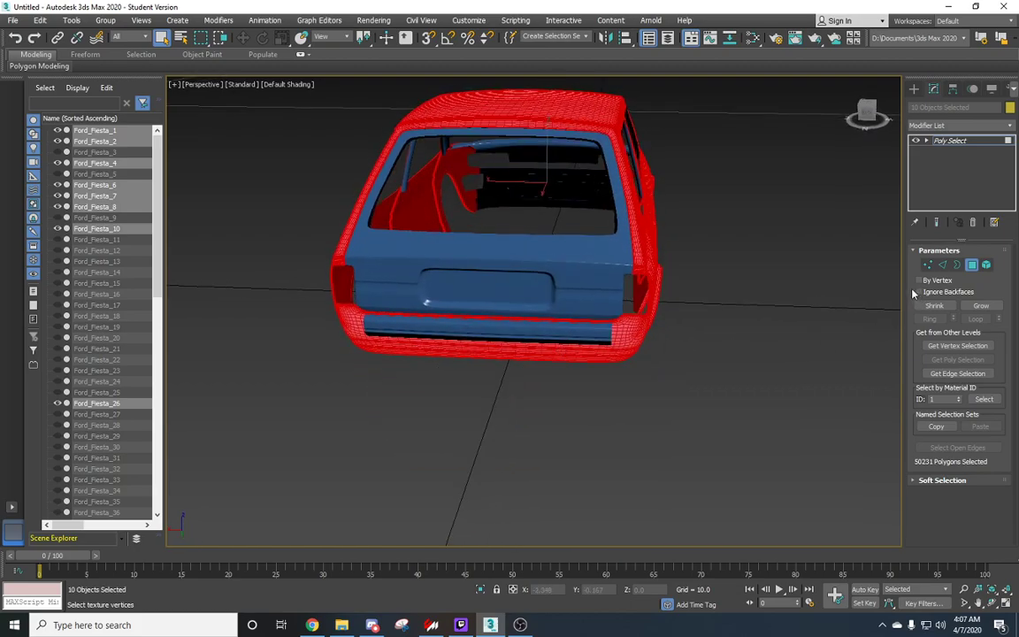
{"action": "mouse_move", "coordinate": [474, 244]}
{"action": "middle_mouse_down", "text": "alt"}
{"action": "mouse_move", "coordinate": [548, 298]}
{"action": "mouse_move", "coordinate": [550, 289]}
{"action": "mouse_move", "coordinate": [570, 293]}
{"action": "mouse_move", "coordinate": [583, 356]}
{"action": "mouse_move", "coordinate": [569, 319]}
{"action": "mouse_move", "coordinate": [578, 318]}
{"action": "mouse_move", "coordinate": [575, 334]}
{"action": "mouse_move", "coordinate": [519, 312]}
{"action": "mouse_move", "coordinate": [566, 307]}
{"action": "mouse_move", "coordinate": [549, 321]}
{"action": "mouse_move", "coordinate": [595, 404]}
{"action": "mouse_move", "coordinate": [561, 382]}
{"action": "middle_mouse_up", "text": "alt"}
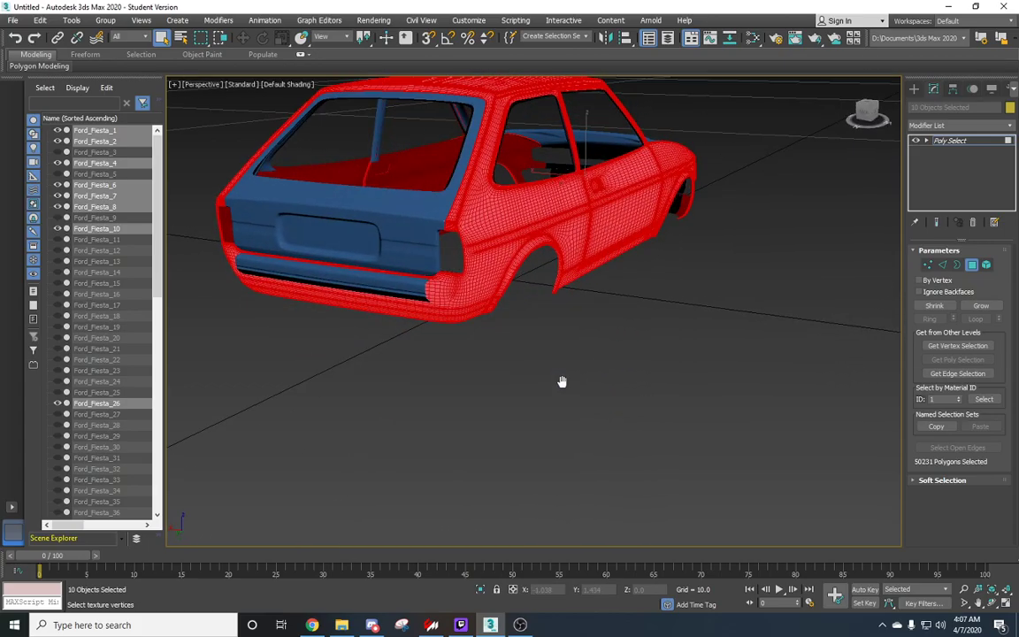
{"action": "left_click_drag", "start_coordinate": [527, 406], "coordinate": [328, 259]}
{"action": "middle_click_drag", "start_coordinate": [328, 260], "coordinate": [450, 244], "text": "alt"}
{"action": "middle_click_drag", "start_coordinate": [632, 250], "coordinate": [585, 400], "text": "alt"}
{"action": "left_click_drag", "start_coordinate": [649, 482], "coordinate": [417, 409]}
{"action": "middle_click_drag", "start_coordinate": [474, 443], "coordinate": [520, 336], "text": "alt"}
{"action": "left_click_drag", "start_coordinate": [458, 201], "coordinate": [528, 320]}
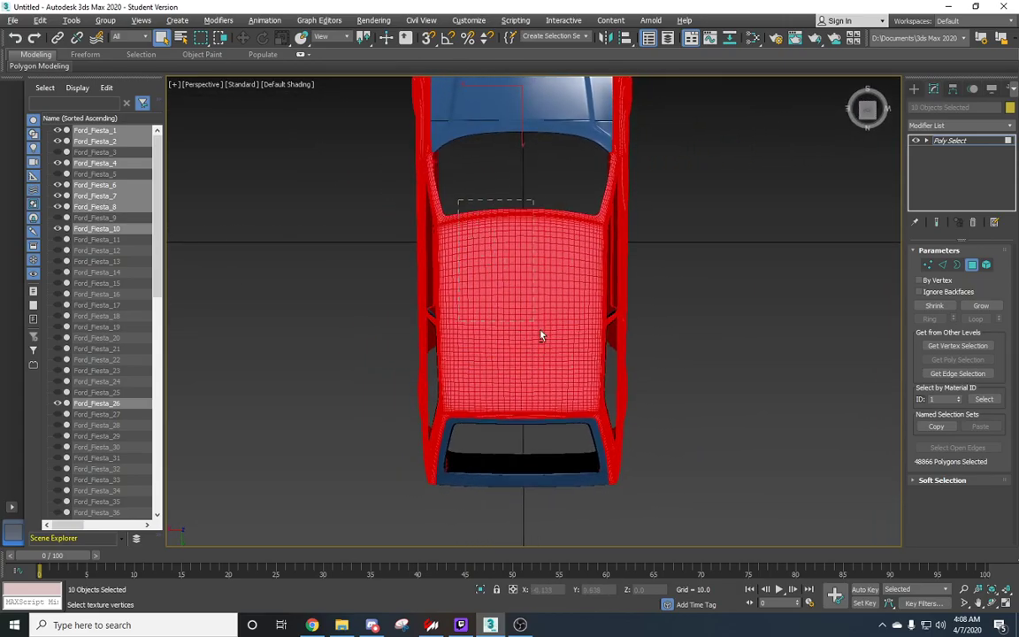
{"action": "left_click_drag", "start_coordinate": [577, 444], "coordinate": [588, 438]}
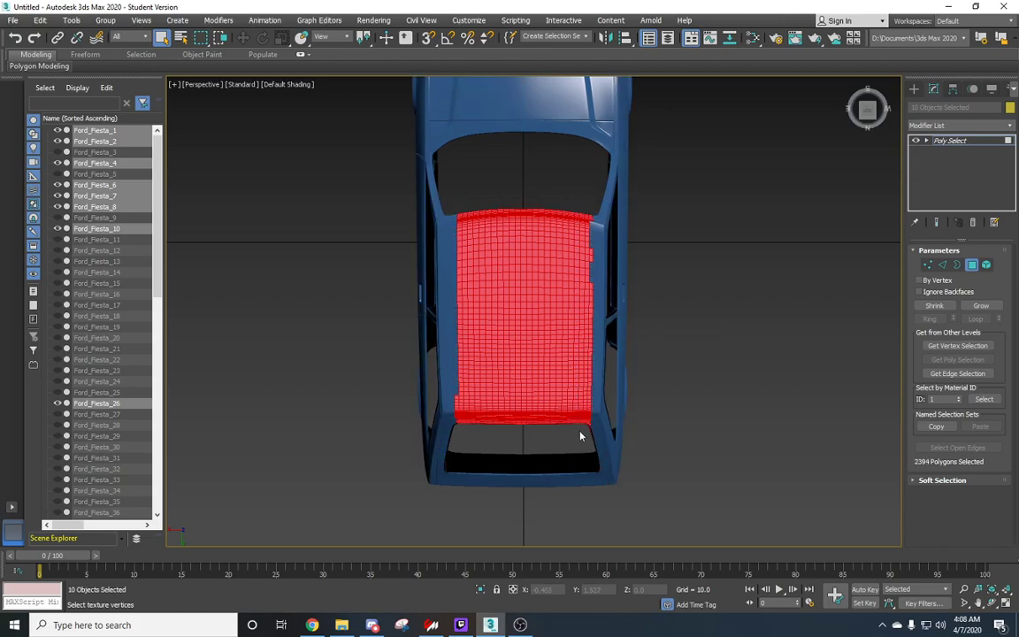
{"action": "key", "text": "ctrl+a"}
Step: Deselect the roof's central polygons from a top view, evening out the borders along both roof edges
{"action": "left_click_drag", "start_coordinate": [458, 199], "coordinate": [581, 439]}
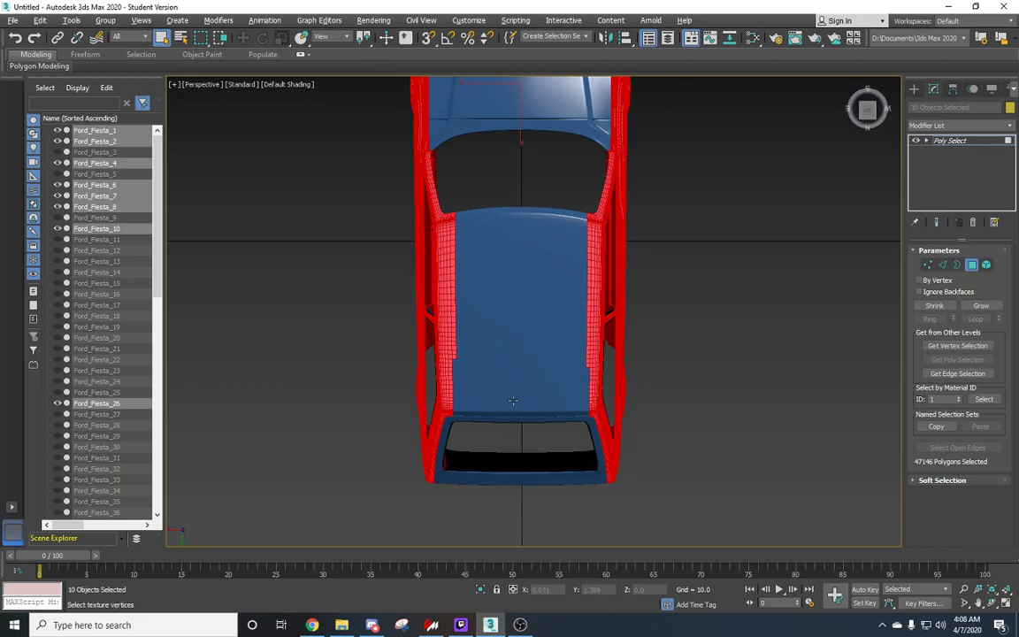
{"action": "scroll", "coordinate": [514, 414], "scroll_direction": "up", "scroll_amount": 5}
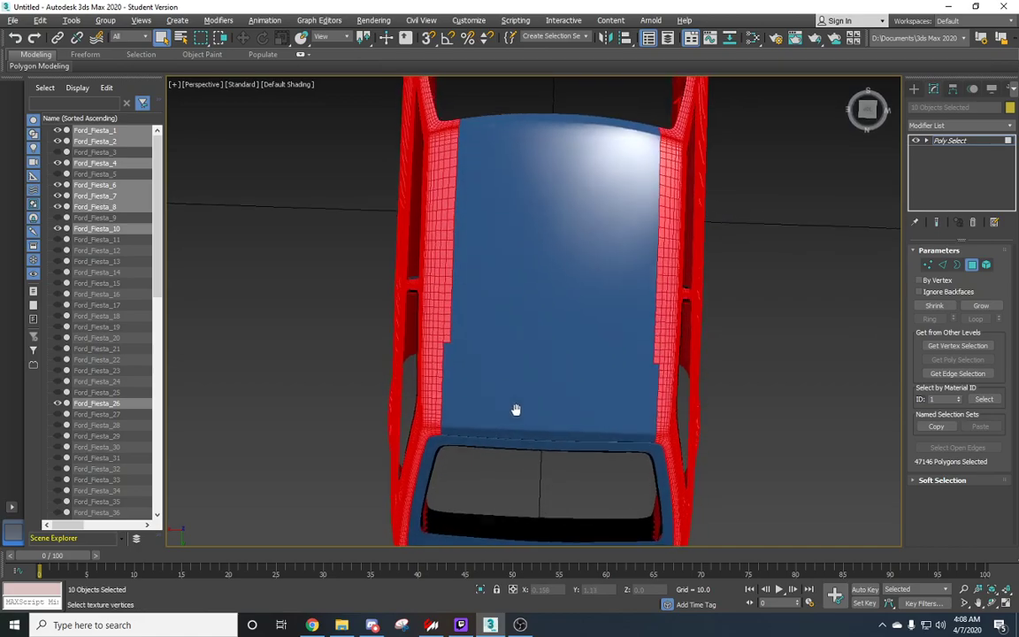
{"action": "scroll", "coordinate": [515, 413], "scroll_direction": "down", "scroll_amount": 5}
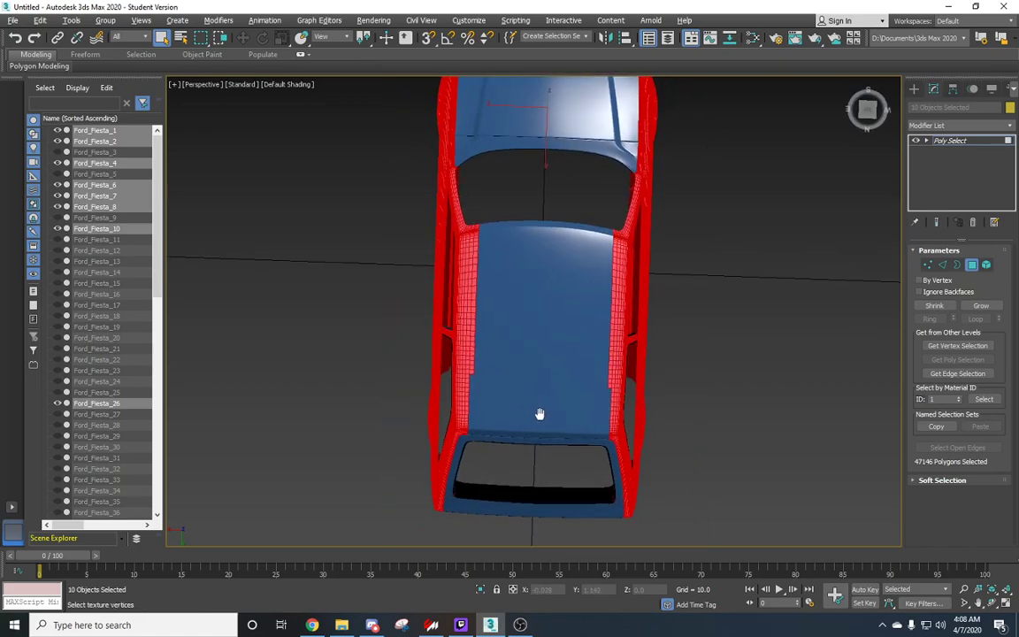
{"action": "left_click_drag", "start_coordinate": [564, 489], "coordinate": [472, 192]}
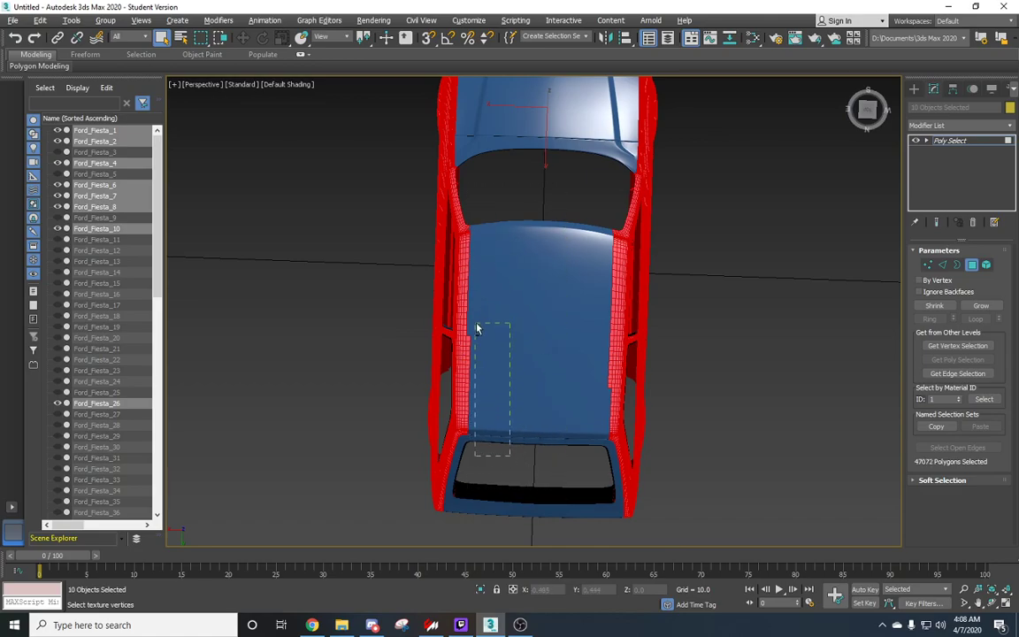
{"action": "left_click_drag", "start_coordinate": [485, 479], "coordinate": [469, 365], "text": "alt"}
{"action": "left_click_drag", "start_coordinate": [506, 487], "coordinate": [467, 412]}
{"action": "middle_click_drag", "start_coordinate": [534, 439], "coordinate": [497, 435], "text": "alt"}
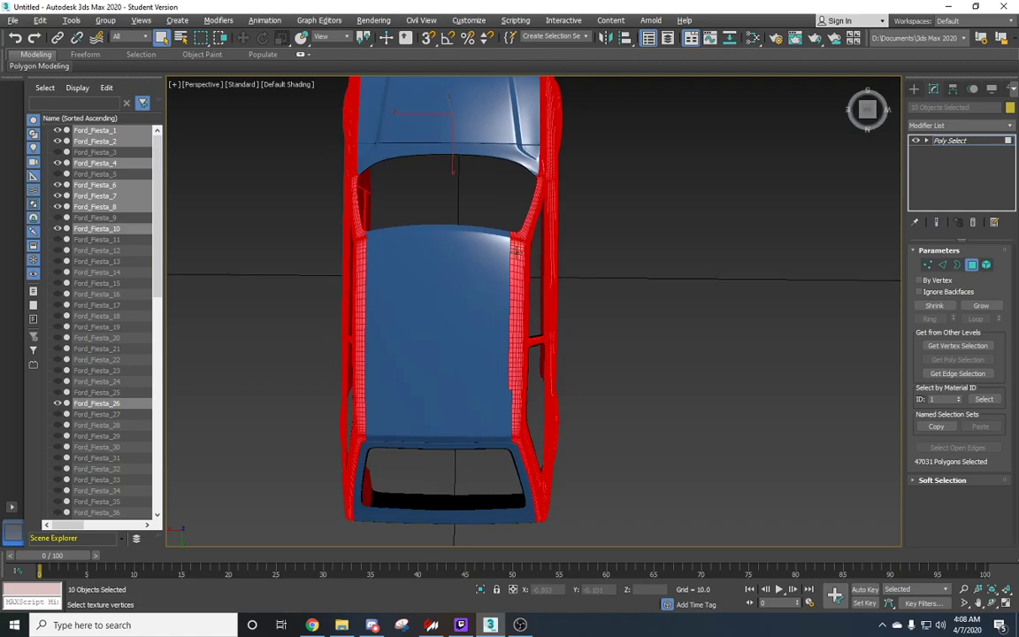
{"action": "left_click_drag", "start_coordinate": [482, 202], "coordinate": [511, 389]}
Step: Check the remaining side panel selection from both sides of the car at Polygon level
{"action": "middle_click_drag", "start_coordinate": [520, 343], "coordinate": [501, 157], "text": "alt"}
{"action": "middle_click_drag", "start_coordinate": [525, 298], "coordinate": [637, 301], "text": "alt"}
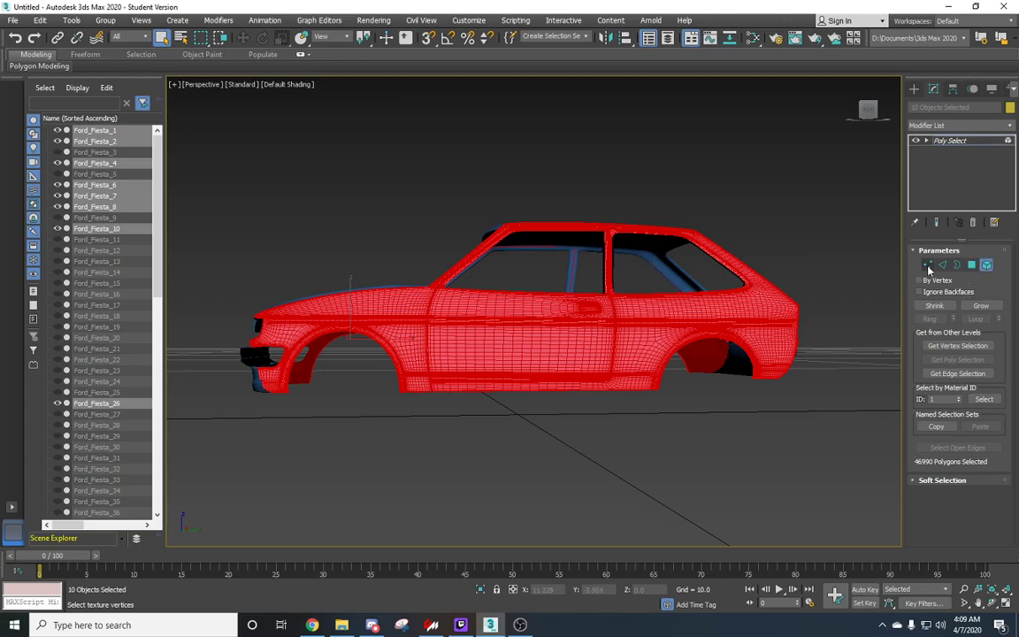
{"action": "left_click", "coordinate": [971, 265]}
{"action": "left_click", "coordinate": [971, 266]}
{"action": "middle_click_drag", "start_coordinate": [495, 349], "coordinate": [455, 382], "text": "alt"}
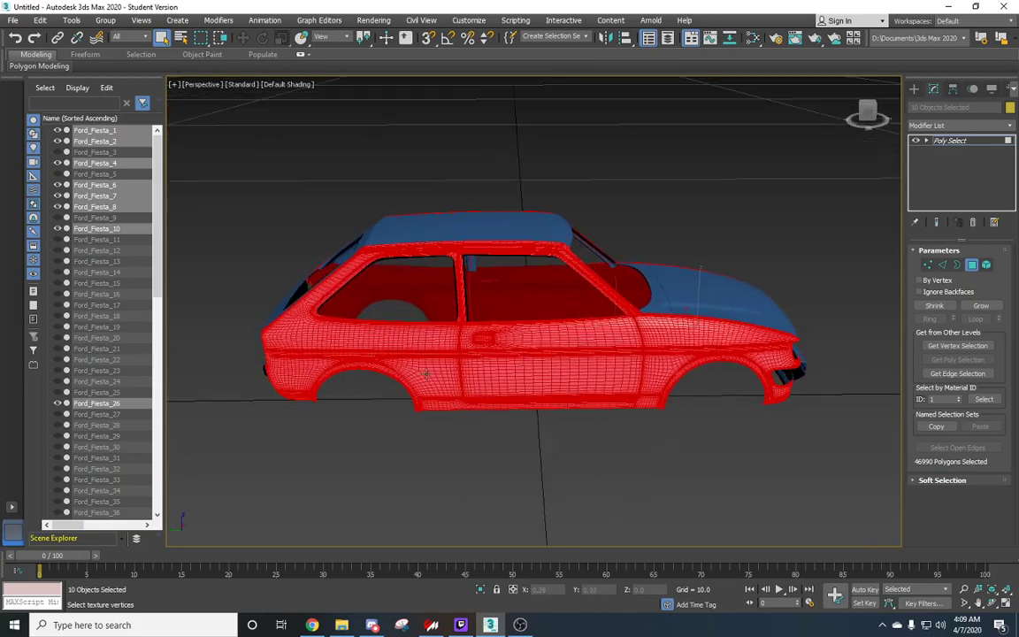
{"action": "middle_click_drag", "start_coordinate": [384, 339], "coordinate": [578, 381], "text": "alt"}
{"action": "scroll", "coordinate": [529, 407], "scroll_direction": "down", "scroll_amount": 3}
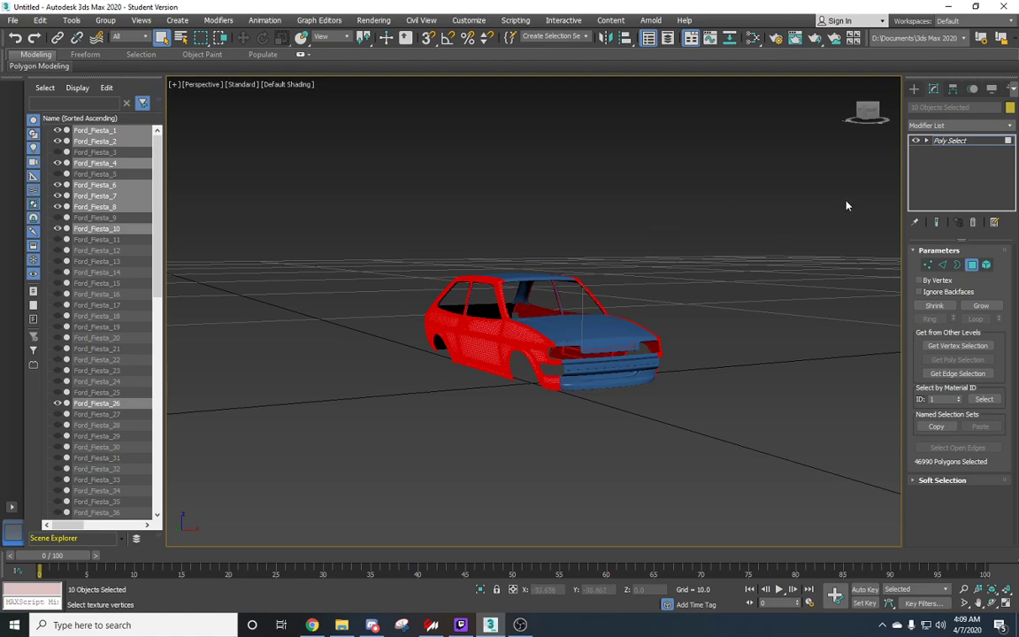
{"action": "middle_click_drag", "start_coordinate": [597, 336], "coordinate": [637, 357], "text": "alt"}
Step: Apply a UVW Map modifier to the selected side polygons and enable Real-World Map Size
{"action": "left_click", "coordinate": [218, 20]}
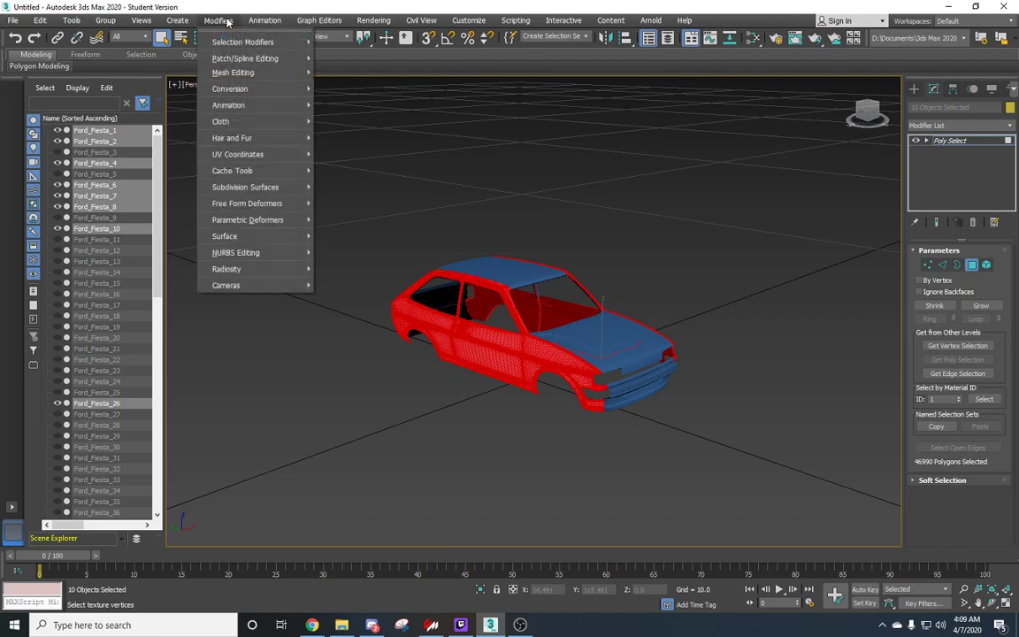
{"action": "mouse_move", "coordinate": [257, 154]}
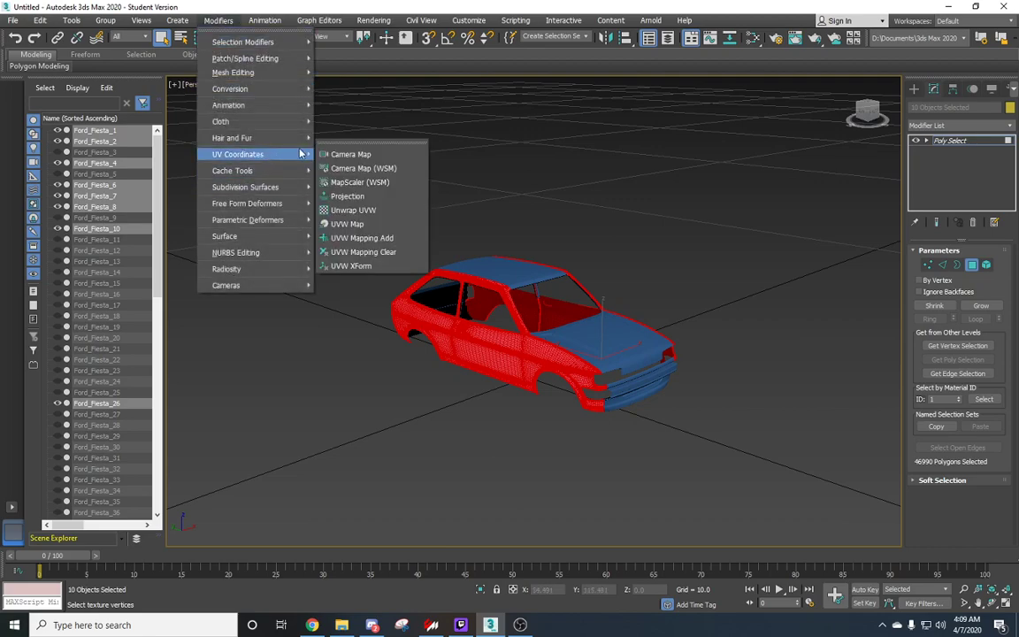
{"action": "left_click", "coordinate": [346, 224]}
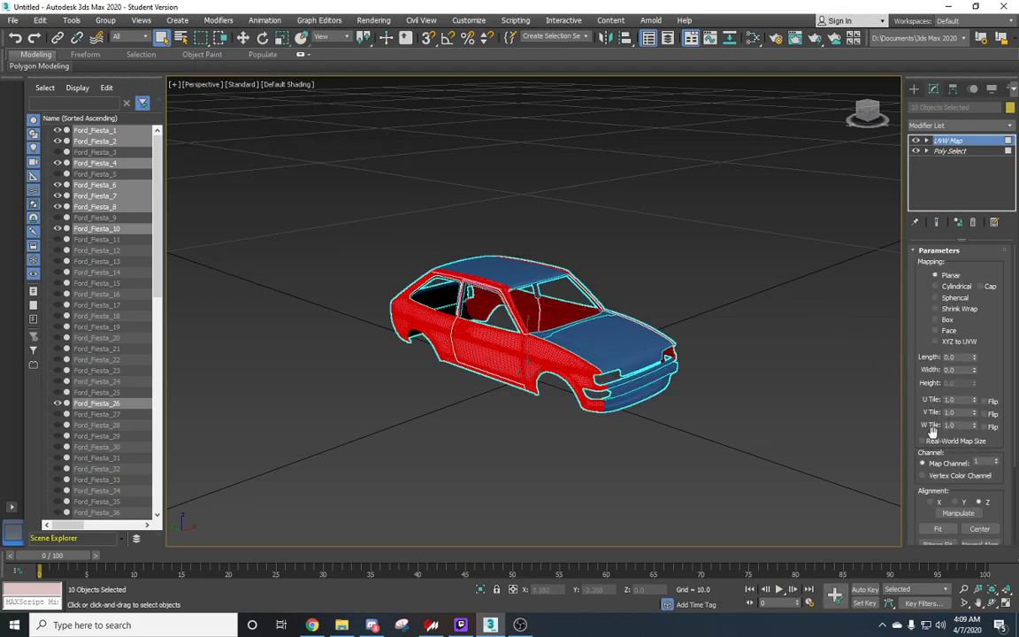
{"action": "left_click", "coordinate": [925, 441]}
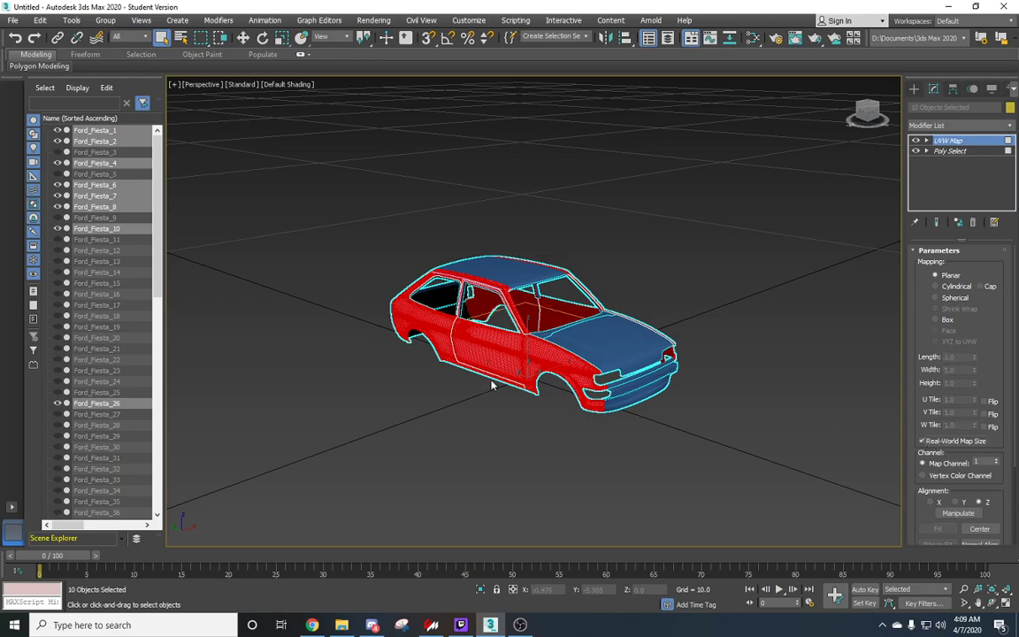
Step: Align the planar mapping to the X axis and inspect its orientation against the car's side
{"action": "scroll", "coordinate": [500, 392], "scroll_direction": "up", "scroll_amount": 3}
{"action": "middle_click_drag", "start_coordinate": [500, 393], "coordinate": [622, 390], "text": "alt"}
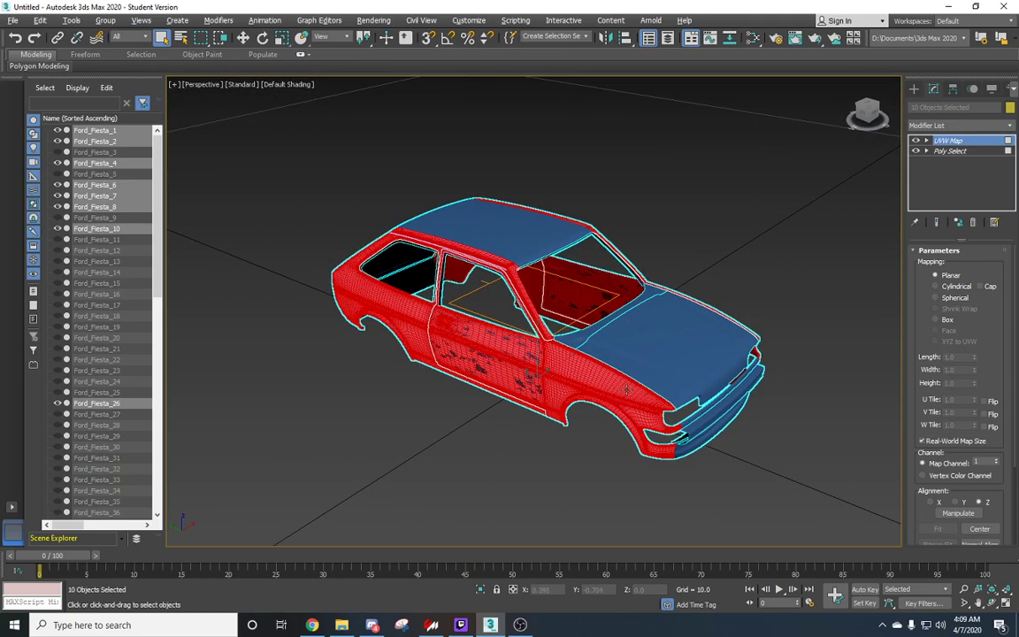
{"action": "middle_click_drag", "start_coordinate": [832, 443], "coordinate": [726, 449], "text": "alt"}
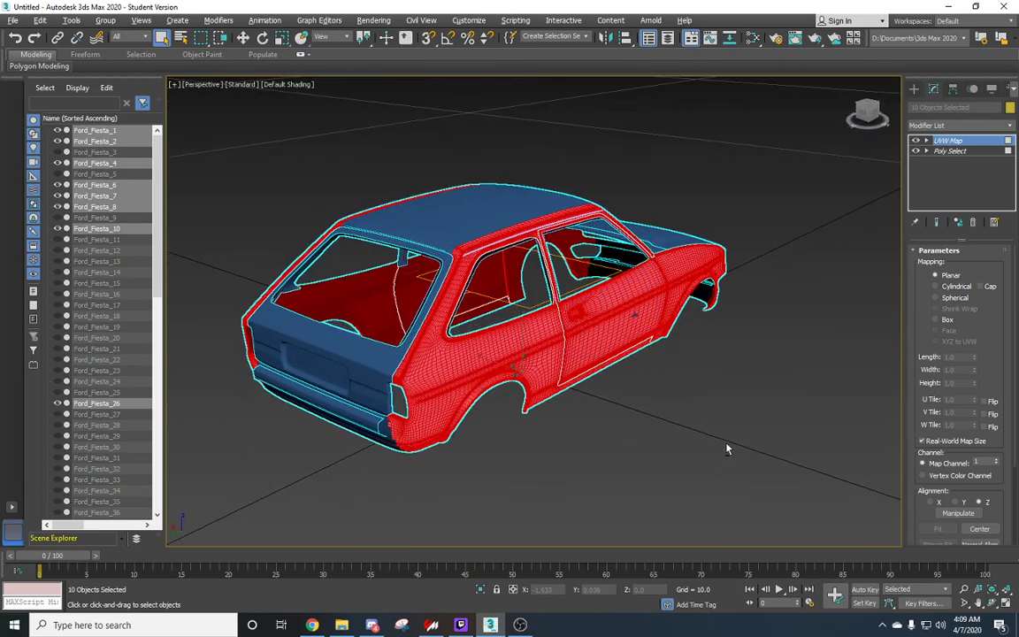
{"action": "left_click", "coordinate": [933, 503]}
{"action": "middle_click_drag", "start_coordinate": [578, 409], "coordinate": [606, 292], "text": "alt"}
{"action": "scroll", "coordinate": [522, 326], "scroll_direction": "up", "scroll_amount": 5}
{"action": "scroll", "coordinate": [523, 325], "scroll_direction": "down", "scroll_amount": 2}
{"action": "scroll", "coordinate": [630, 283], "scroll_direction": "down", "scroll_amount": 6}
{"action": "middle_click_drag", "start_coordinate": [698, 352], "coordinate": [651, 409], "text": "alt"}
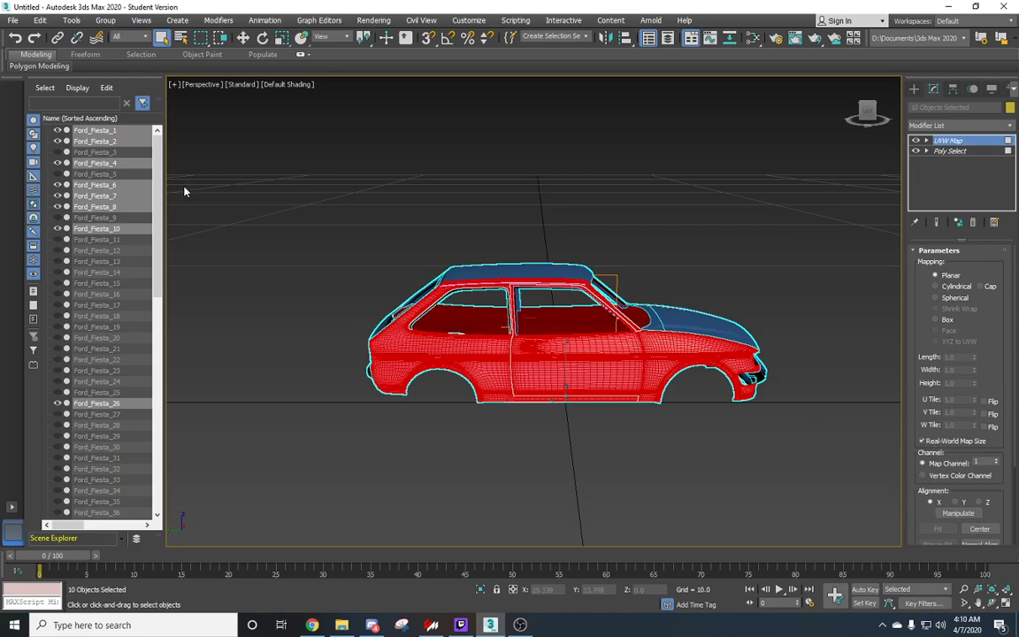
Step: Apply an Unwrap UVW modifier above the UVW Map, switch to Polygon level and open the UV editor
{"action": "left_click", "coordinate": [219, 23]}
{"action": "mouse_move", "coordinate": [238, 153]}
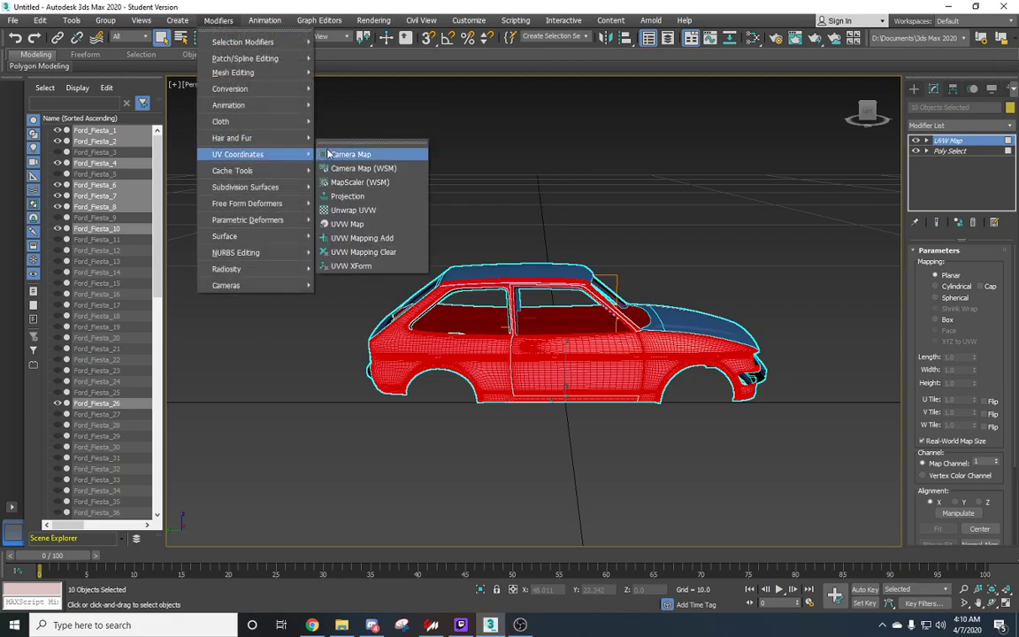
{"action": "left_click", "coordinate": [344, 210]}
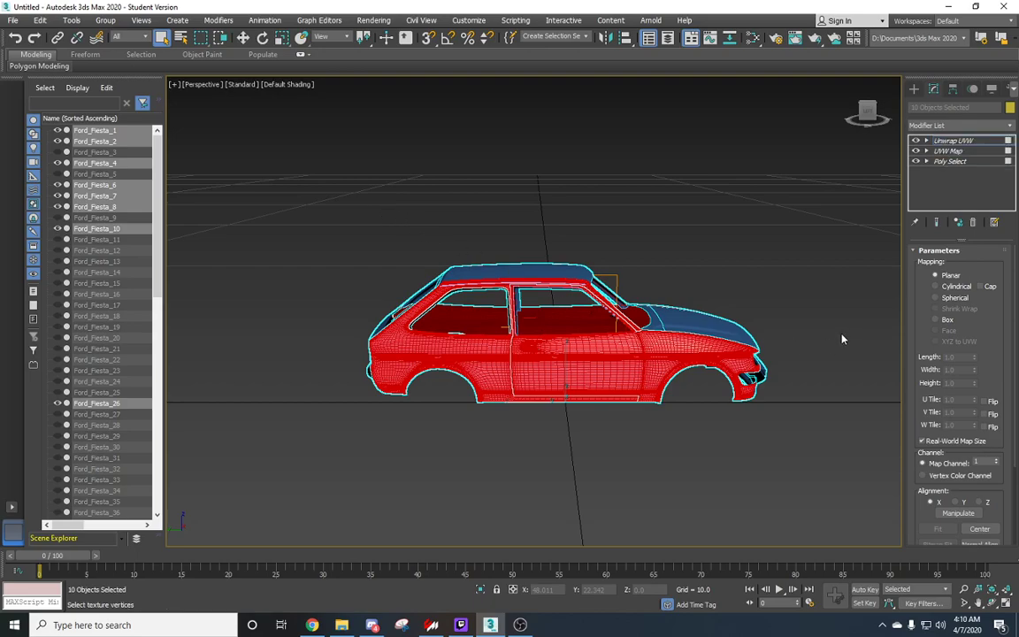
{"action": "key", "text": "3"}
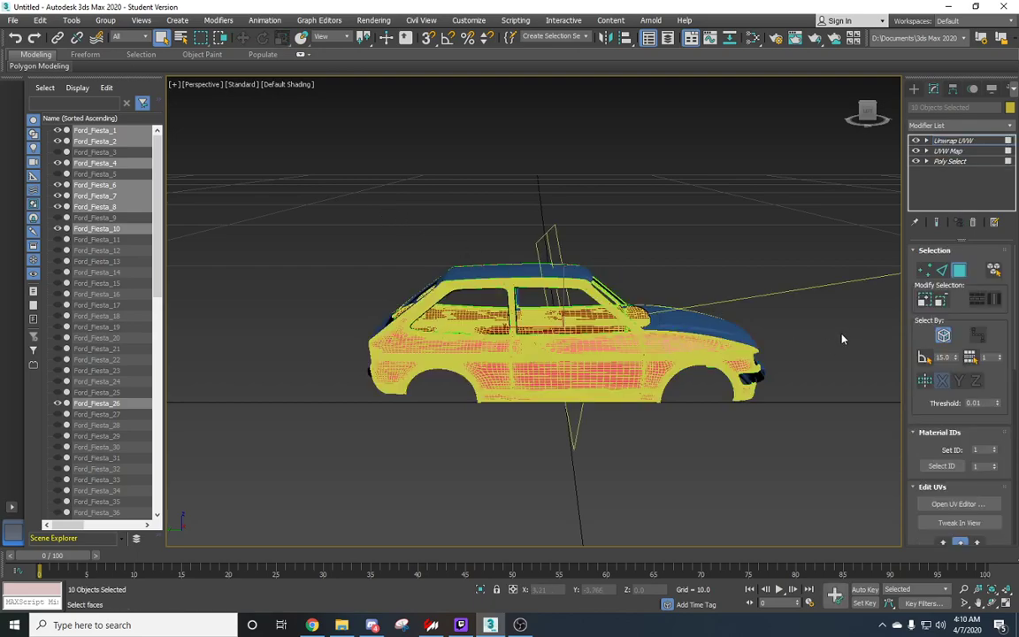
{"action": "middle_click_drag", "start_coordinate": [821, 386], "coordinate": [702, 402], "text": "alt"}
{"action": "left_click", "coordinate": [958, 503]}
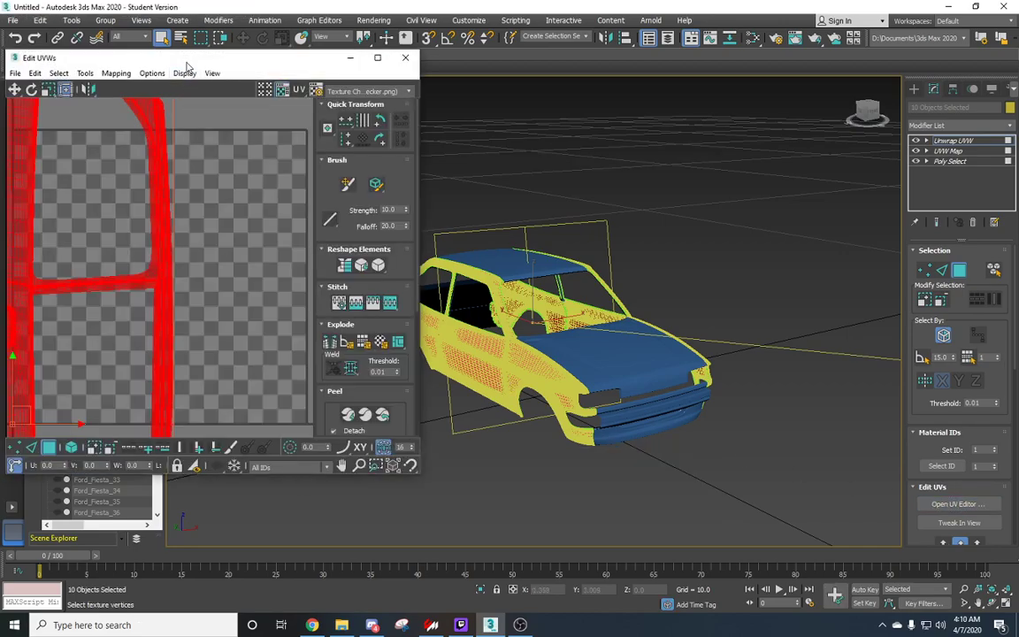
Step: Examine the side panels' UV layout with the UV editor placed beside the car, and clear the face selection
{"action": "left_click_drag", "start_coordinate": [177, 57], "coordinate": [437, 107]}
{"action": "scroll", "coordinate": [409, 299], "scroll_direction": "up", "scroll_amount": 3}
{"action": "scroll", "coordinate": [409, 300], "scroll_direction": "down", "scroll_amount": 5}
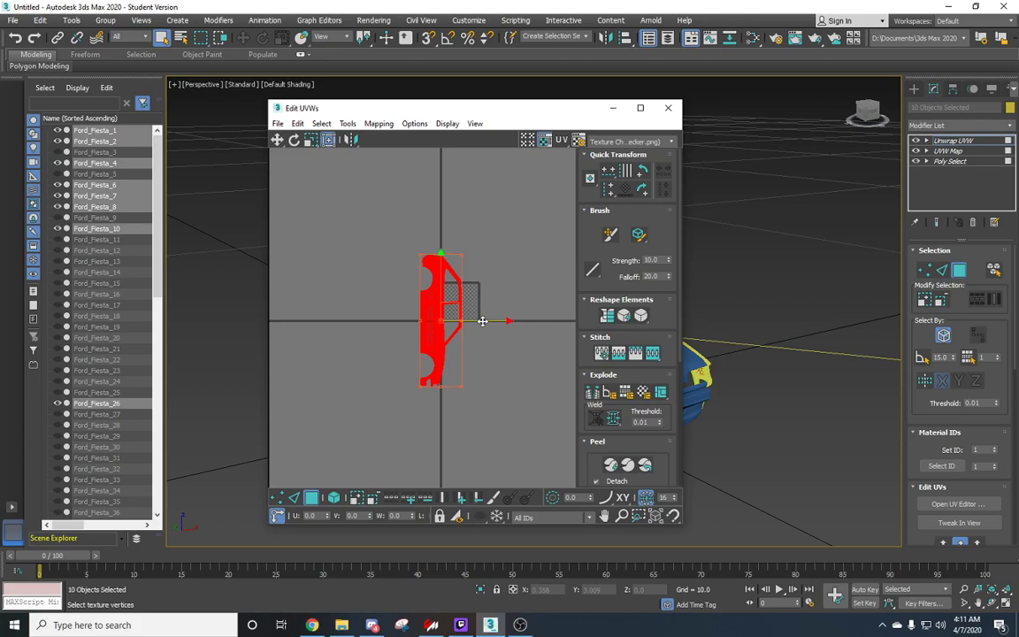
{"action": "scroll", "coordinate": [482, 320], "scroll_direction": "up", "scroll_amount": 2}
{"action": "middle_click_drag", "start_coordinate": [482, 320], "coordinate": [499, 329]}
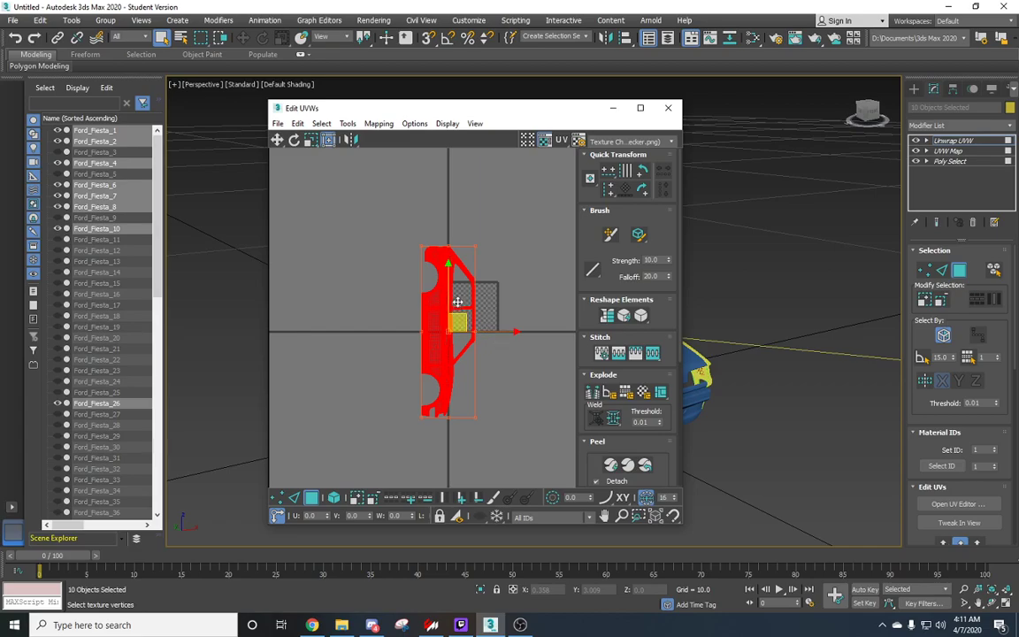
{"action": "scroll", "coordinate": [415, 284], "scroll_direction": "down", "scroll_amount": 2}
{"action": "scroll", "coordinate": [478, 336], "scroll_direction": "up", "scroll_amount": 5}
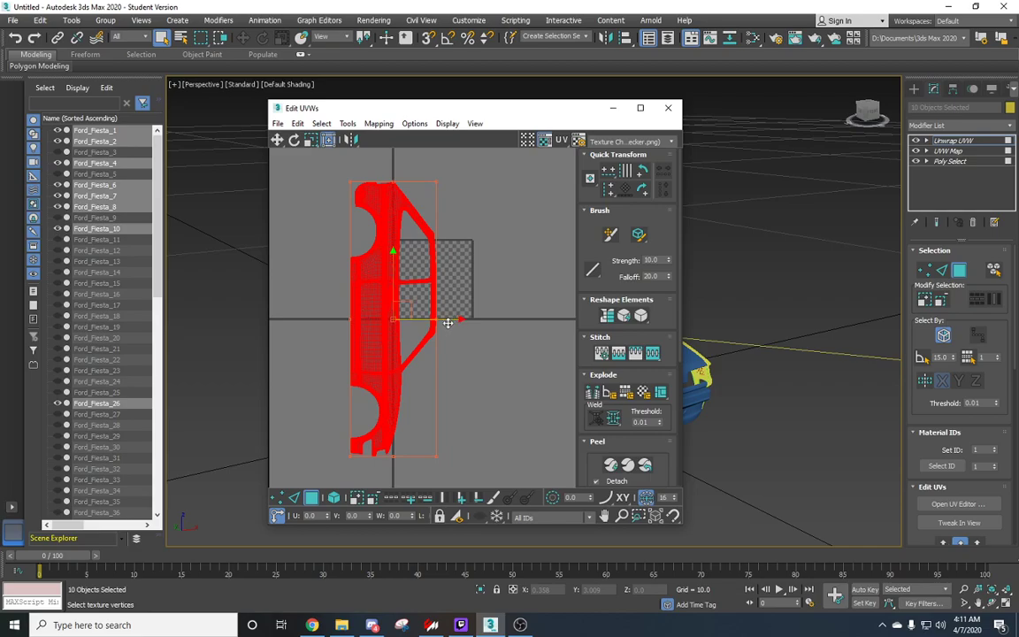
{"action": "middle_click_drag", "start_coordinate": [803, 380], "coordinate": [959, 354]}
{"action": "middle_click_drag", "start_coordinate": [809, 361], "coordinate": [699, 376], "text": "alt"}
{"action": "left_click_drag", "start_coordinate": [498, 108], "coordinate": [292, 85]}
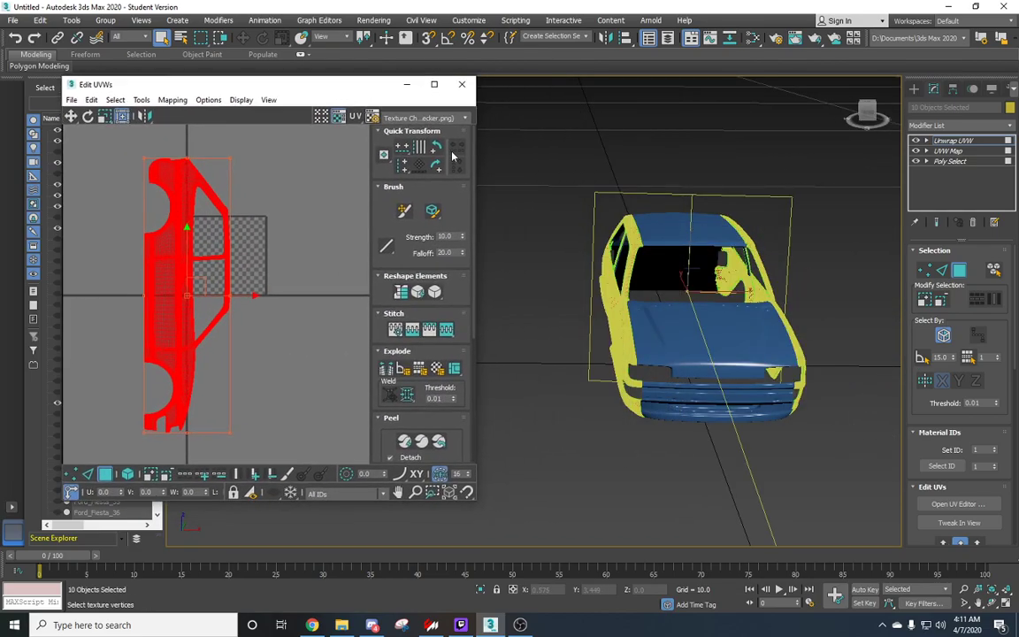
{"action": "middle_click_drag", "start_coordinate": [532, 316], "coordinate": [583, 357], "text": "alt"}
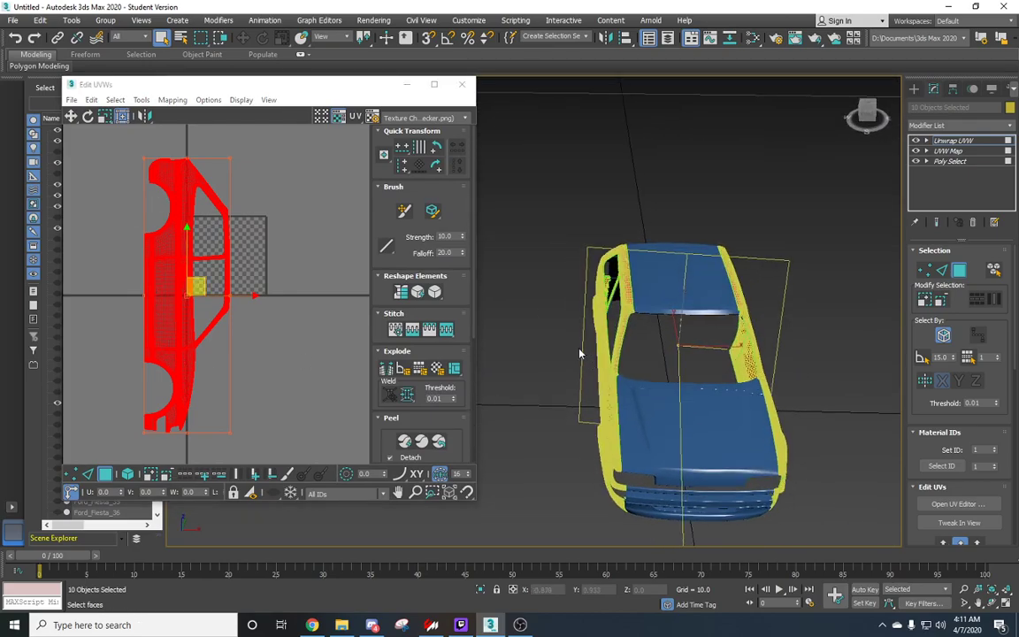
{"action": "left_click", "coordinate": [541, 283]}
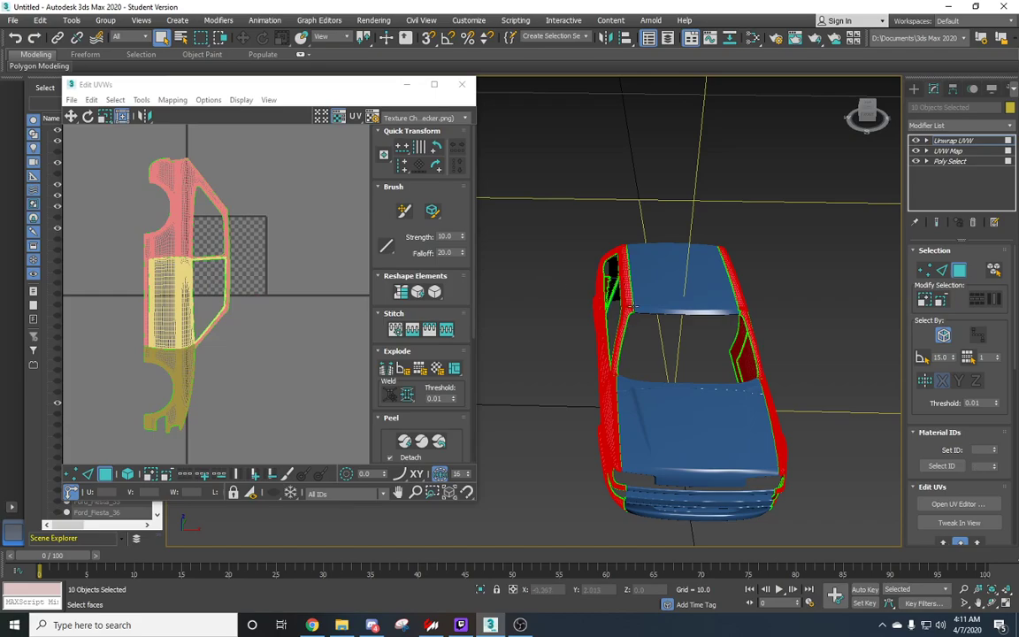
Step: Try to select all faces of the car's right side with region selections from the front, rear and top
{"action": "middle_click_drag", "start_coordinate": [629, 360], "coordinate": [608, 293], "text": "alt"}
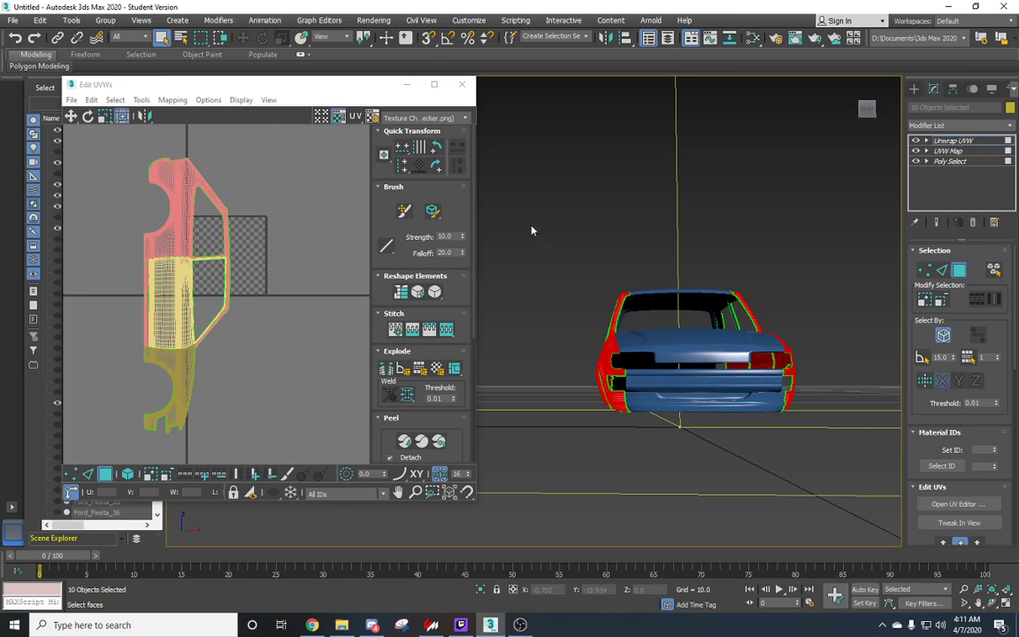
{"action": "left_click_drag", "start_coordinate": [531, 222], "coordinate": [663, 456]}
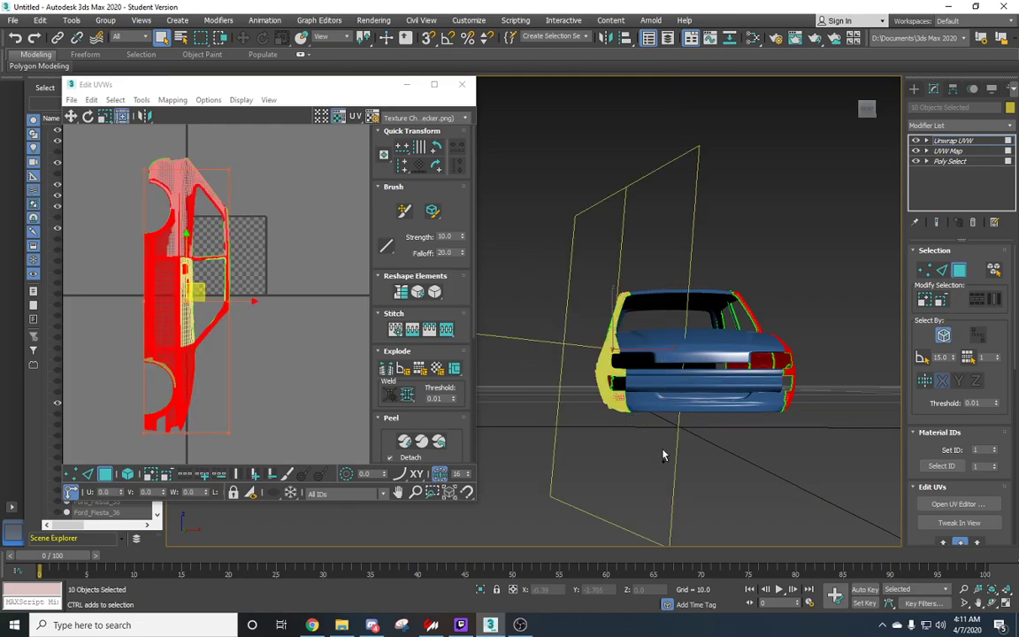
{"action": "middle_click_drag", "start_coordinate": [589, 385], "coordinate": [796, 382], "text": "alt"}
{"action": "left_click_drag", "start_coordinate": [684, 351], "coordinate": [582, 241], "text": "ctrl"}
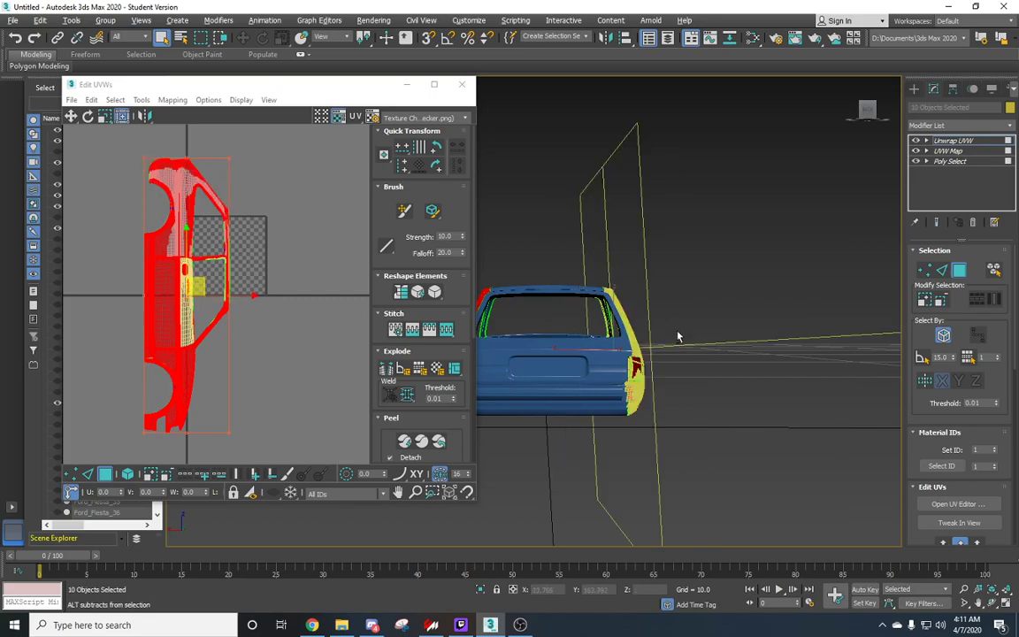
{"action": "middle_click_drag", "start_coordinate": [664, 370], "coordinate": [649, 350], "text": "alt"}
{"action": "mouse_move", "coordinate": [697, 387]}
{"action": "middle_mouse_down"}
{"action": "mouse_move", "coordinate": [696, 422]}
{"action": "mouse_move", "coordinate": [686, 354]}
{"action": "mouse_move", "coordinate": [690, 392]}
{"action": "middle_mouse_up"}
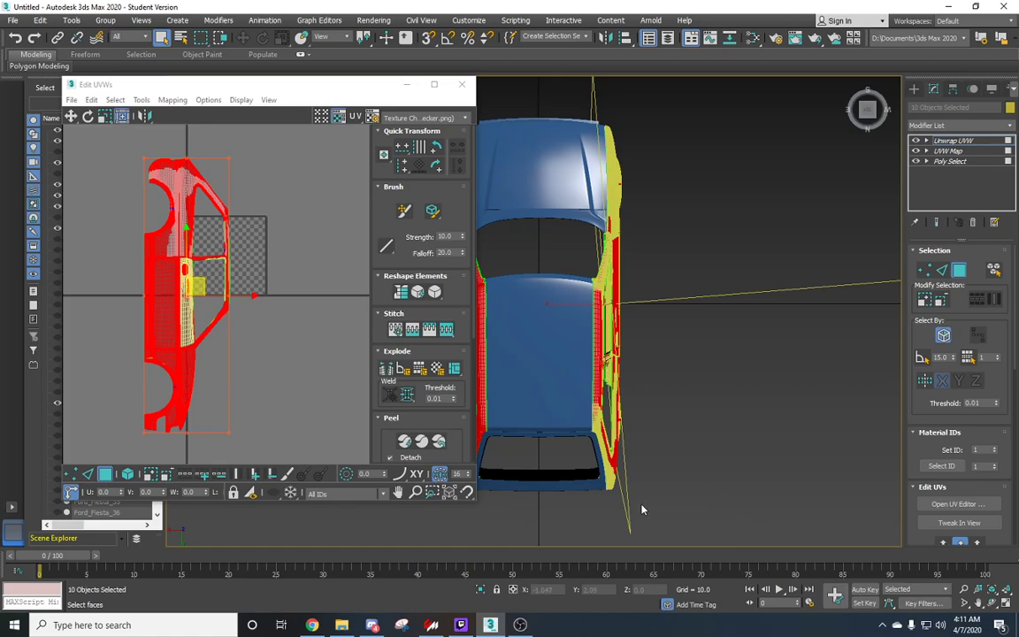
{"action": "left_click_drag", "start_coordinate": [715, 536], "coordinate": [606, 253]}
{"action": "left_click_drag", "start_coordinate": [566, 104], "coordinate": [566, 104]}
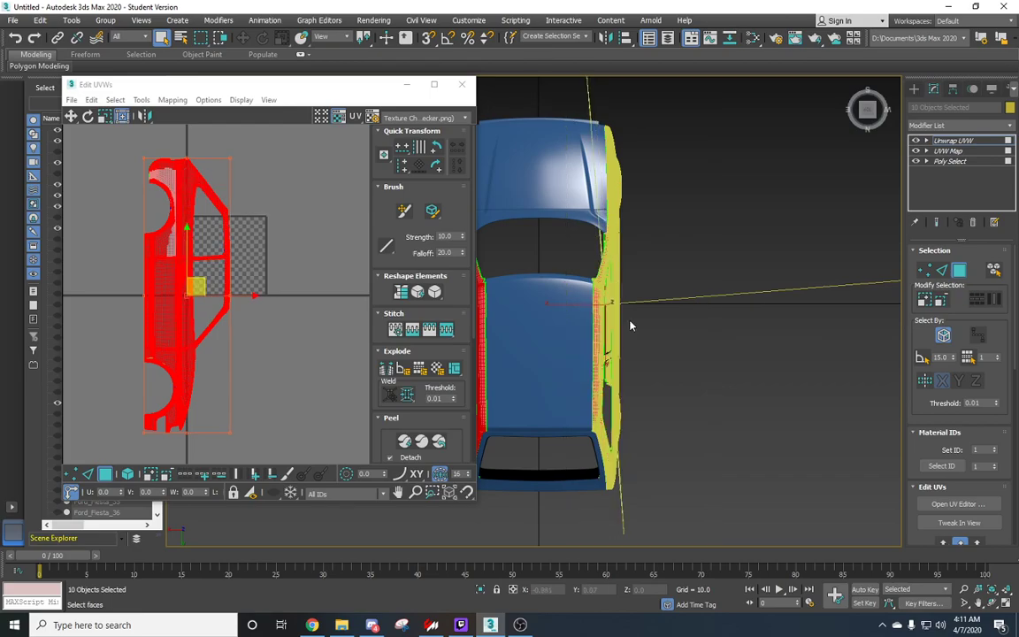
Step: Try to catch the right side's missed faces with further region selections from underneath the car
{"action": "middle_click_drag", "start_coordinate": [628, 400], "coordinate": [631, 249], "text": "alt"}
{"action": "middle_click_drag", "start_coordinate": [670, 488], "coordinate": [671, 453]}
{"action": "scroll", "coordinate": [672, 455], "scroll_direction": "down", "scroll_amount": 3}
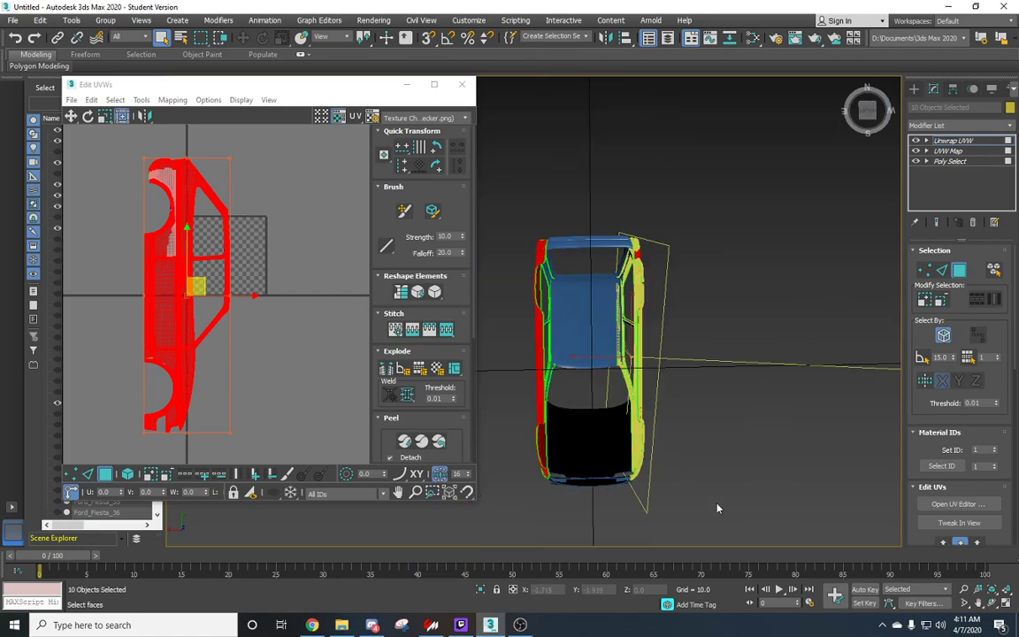
{"action": "left_click_drag", "start_coordinate": [721, 522], "coordinate": [629, 214], "text": "ctrl"}
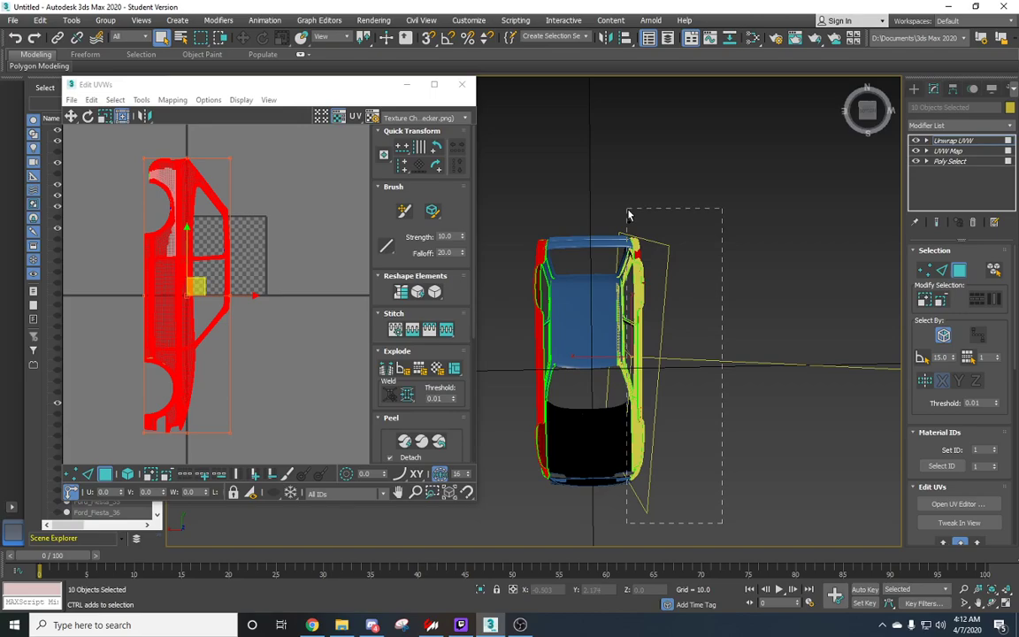
{"action": "left_click_drag", "start_coordinate": [627, 214], "coordinate": [599, 185], "text": "ctrl"}
{"action": "middle_click_drag", "start_coordinate": [630, 239], "coordinate": [733, 336], "text": "alt"}
{"action": "left_click_drag", "start_coordinate": [729, 518], "coordinate": [616, 213]}
{"action": "middle_click_drag", "start_coordinate": [659, 321], "coordinate": [607, 442], "text": "alt"}
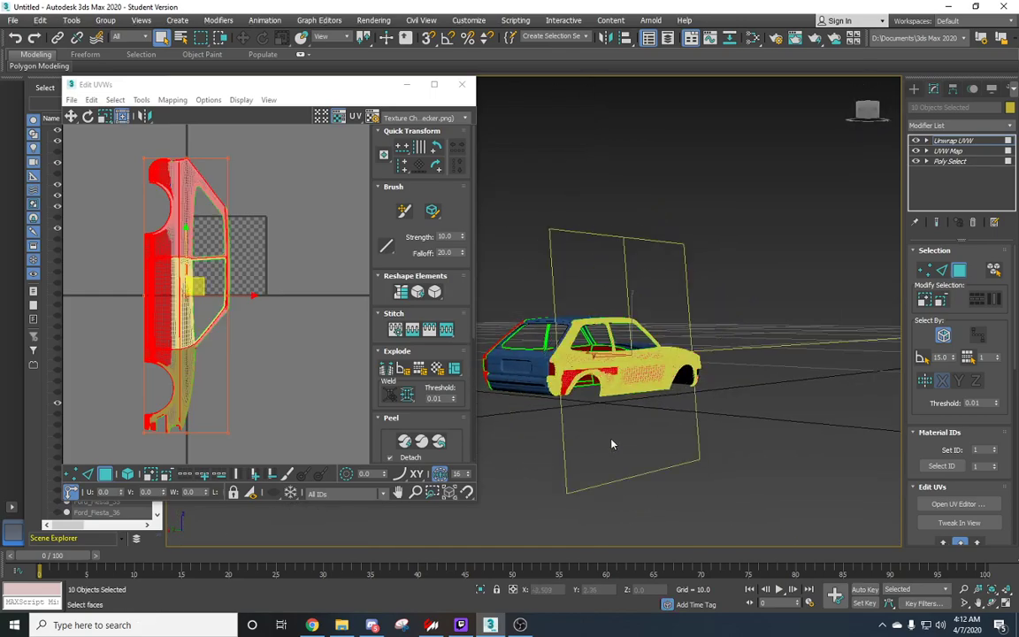
Step: Select the car's right side body faces and add its window frame and roof rail to the selection
{"action": "middle_click_drag", "start_coordinate": [592, 394], "coordinate": [622, 275], "text": "alt"}
{"action": "left_click_drag", "start_coordinate": [573, 217], "coordinate": [751, 535]}
{"action": "middle_click_drag", "start_coordinate": [665, 357], "coordinate": [664, 443], "text": "alt"}
{"action": "left_click_drag", "start_coordinate": [869, 425], "coordinate": [536, 344], "text": "ctrl"}
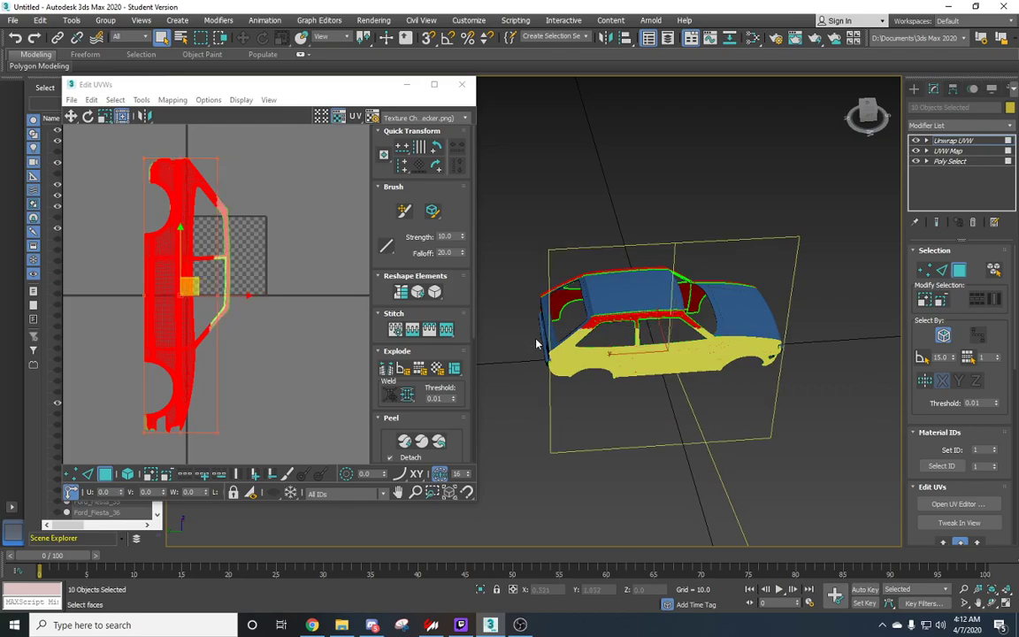
{"action": "middle_click_drag", "start_coordinate": [579, 415], "coordinate": [523, 370], "text": "alt"}
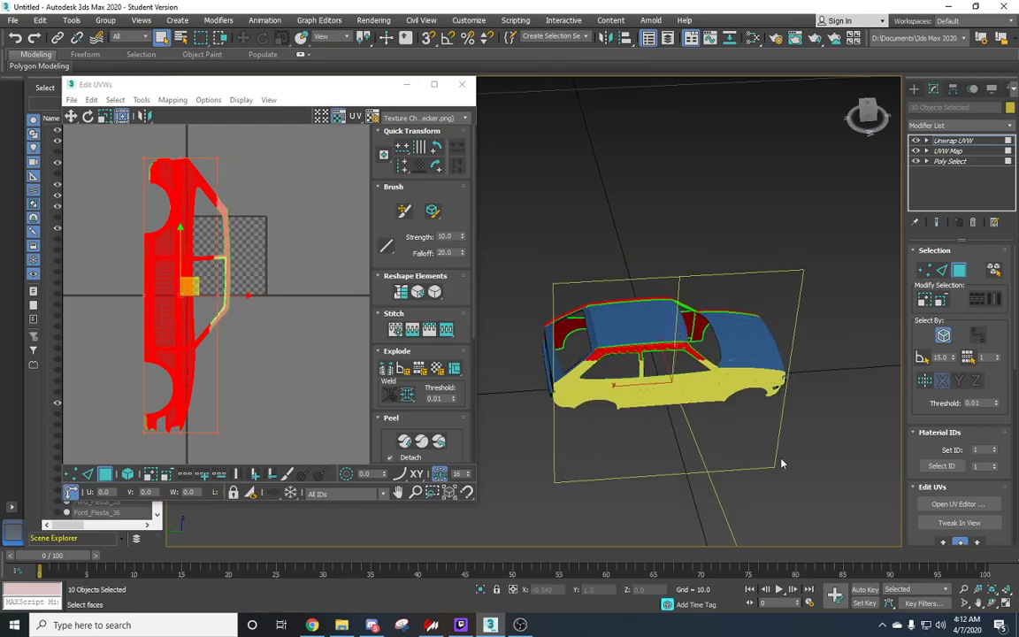
{"action": "left_click_drag", "start_coordinate": [456, 354], "coordinate": [506, 366], "text": "ctrl"}
{"action": "middle_click_drag", "start_coordinate": [506, 366], "coordinate": [718, 397], "text": "alt"}
{"action": "middle_click_drag", "start_coordinate": [632, 431], "coordinate": [571, 430], "text": "alt"}
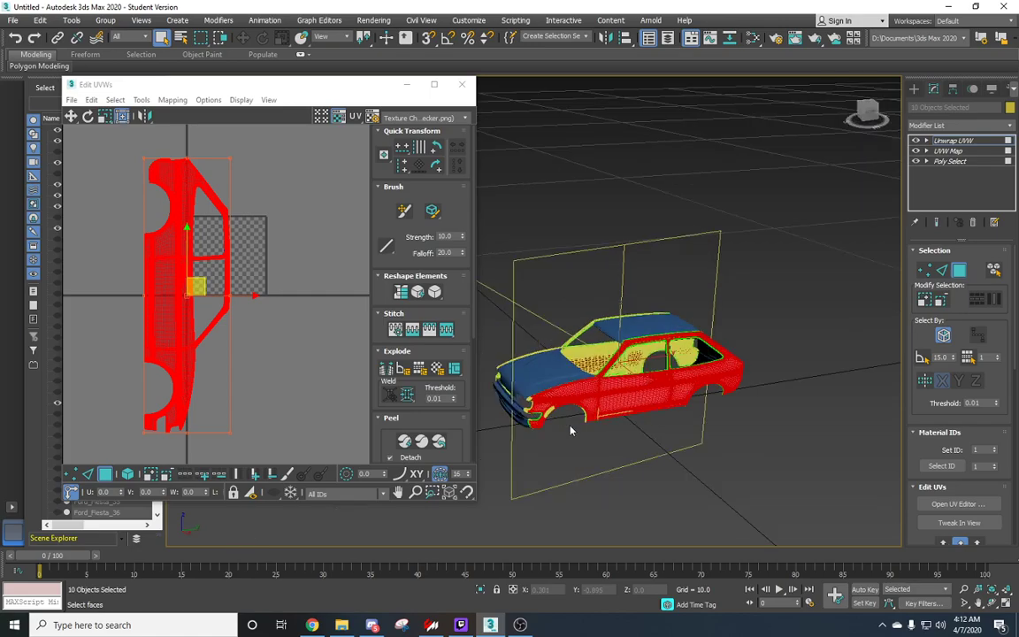
Step: Try moving the selected right side's UVs horizontally off the overlapping left side, and undo the move
{"action": "left_click_drag", "start_coordinate": [239, 294], "coordinate": [321, 304]}
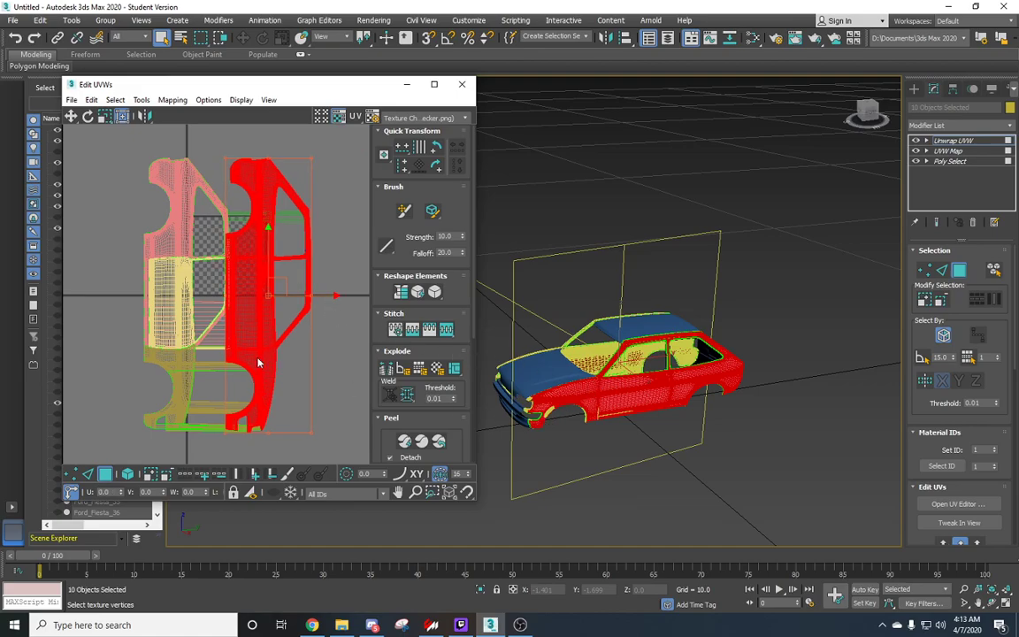
{"action": "right_click", "coordinate": [321, 304]}
{"action": "middle_click_drag", "start_coordinate": [545, 416], "coordinate": [564, 426], "text": "alt"}
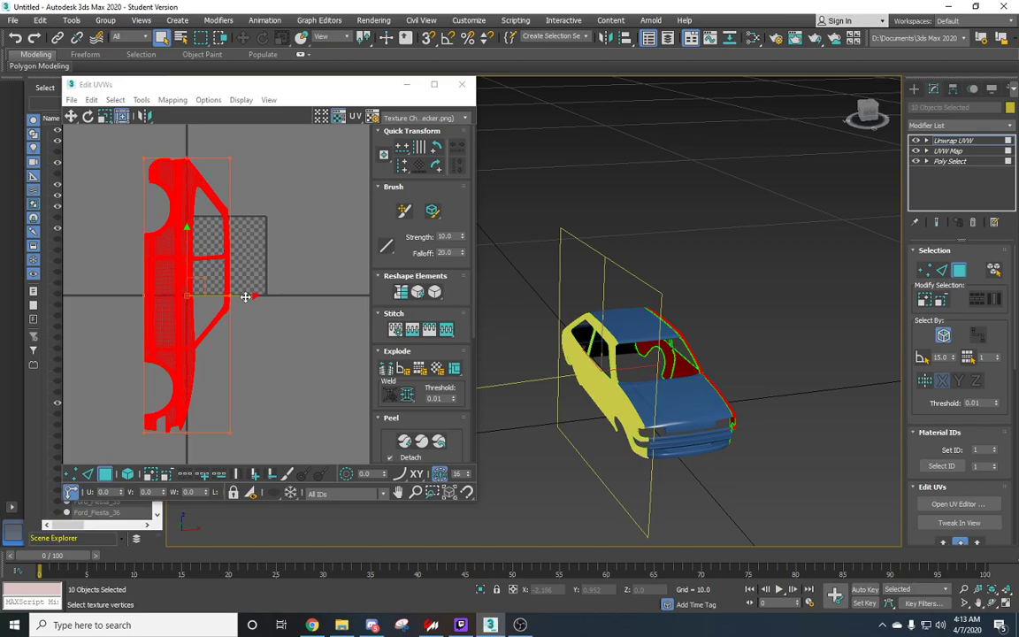
{"action": "left_click_drag", "start_coordinate": [247, 294], "coordinate": [359, 294]}
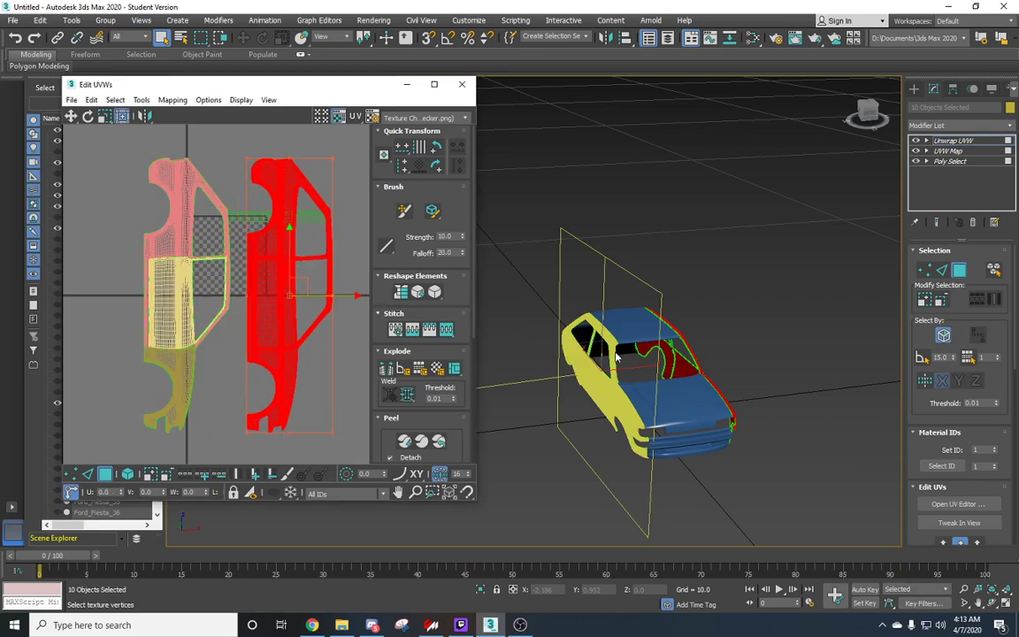
{"action": "middle_click_drag", "start_coordinate": [609, 375], "coordinate": [583, 478], "text": "alt"}
{"action": "key", "text": "ctrl+z"}
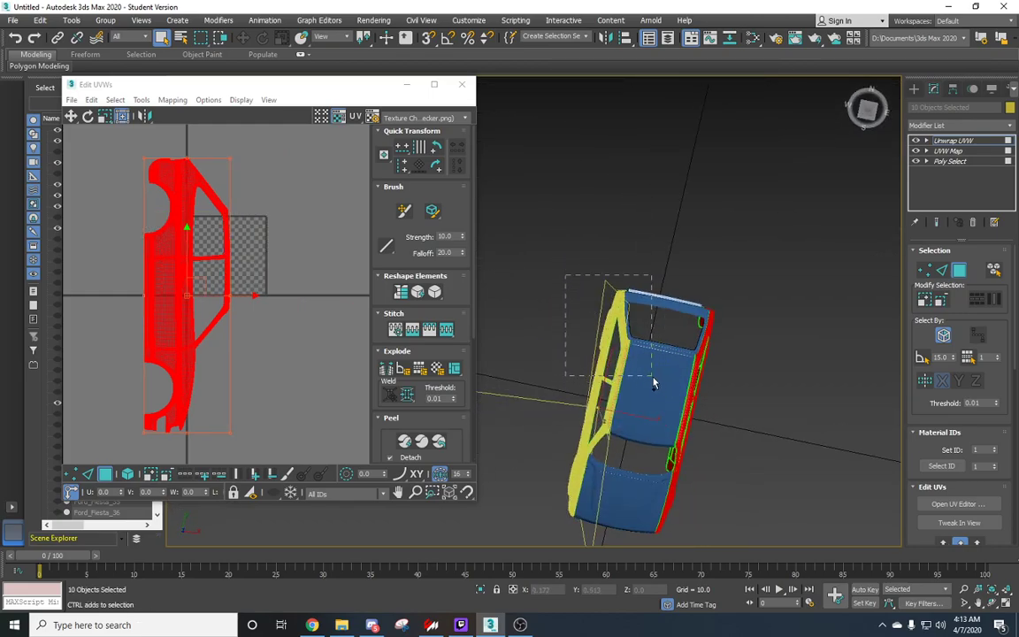
Step: Add the missed faces around the right side's window pillars to the selection
{"action": "middle_click_drag", "start_coordinate": [654, 381], "coordinate": [608, 386], "text": "alt"}
{"action": "left_click_drag", "start_coordinate": [606, 377], "coordinate": [570, 360]}
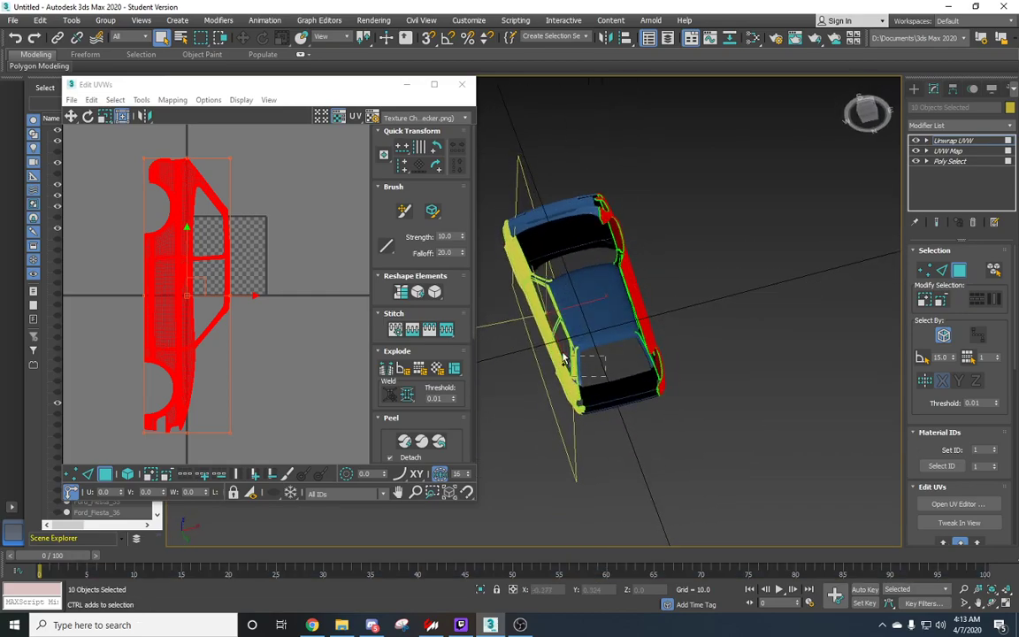
{"action": "middle_click_drag", "start_coordinate": [542, 336], "coordinate": [604, 369], "text": "alt"}
{"action": "left_click_drag", "start_coordinate": [604, 369], "coordinate": [590, 343]}
{"action": "middle_click_drag", "start_coordinate": [591, 343], "coordinate": [649, 455], "text": "alt"}
{"action": "left_click_drag", "start_coordinate": [528, 381], "coordinate": [599, 433]}
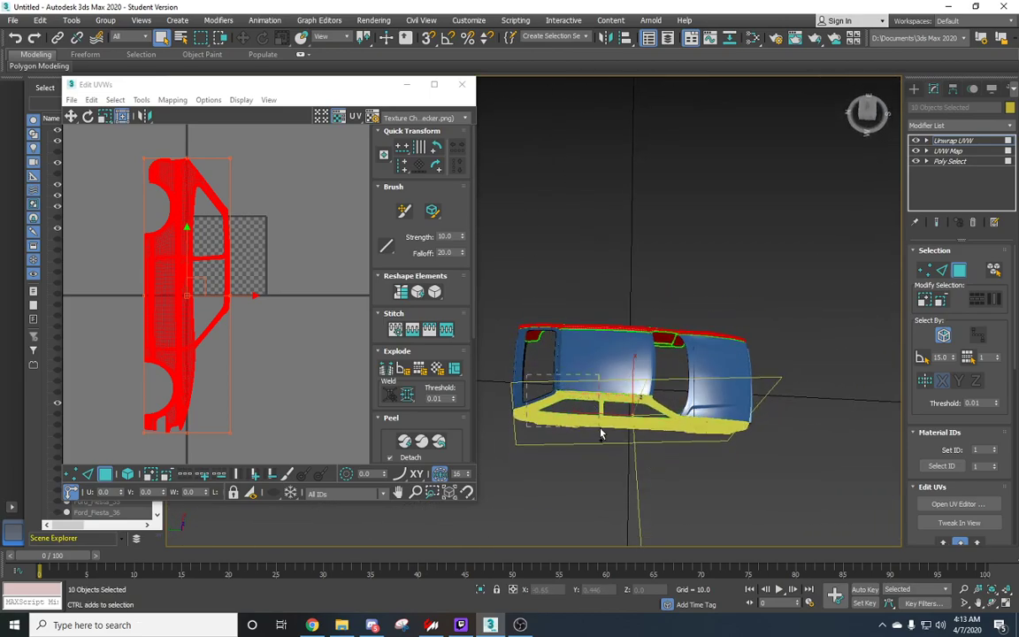
Step: Move the right side's UV shell horizontally to the left, clear of the other side's shell, and clear the selection
{"action": "left_click_drag", "start_coordinate": [238, 294], "coordinate": [128, 309]}
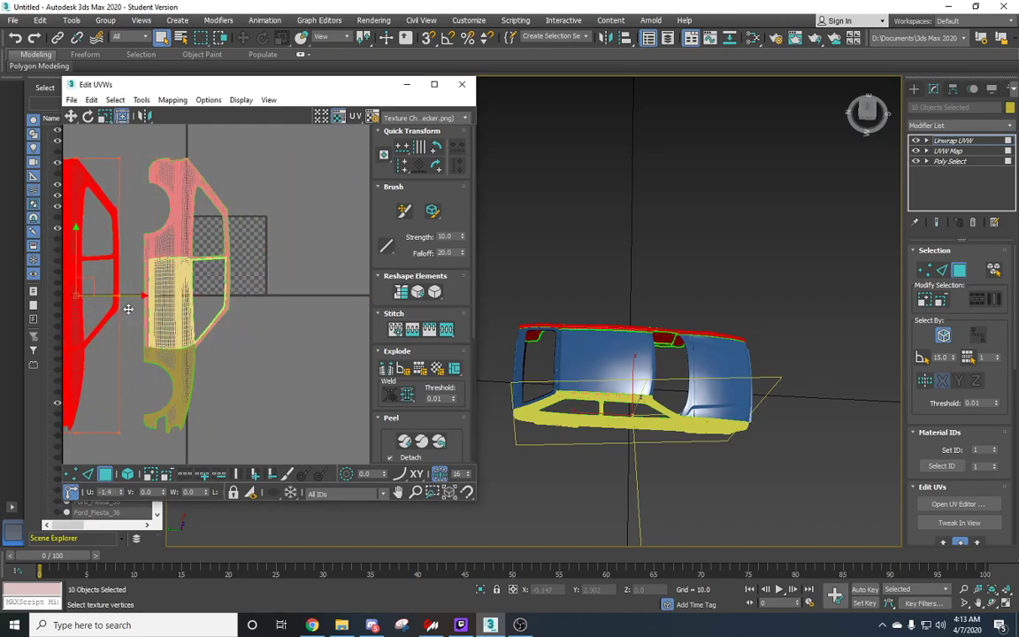
{"action": "scroll", "coordinate": [196, 320], "scroll_direction": "down", "scroll_amount": 4}
{"action": "scroll", "coordinate": [194, 341], "scroll_direction": "up", "scroll_amount": 5}
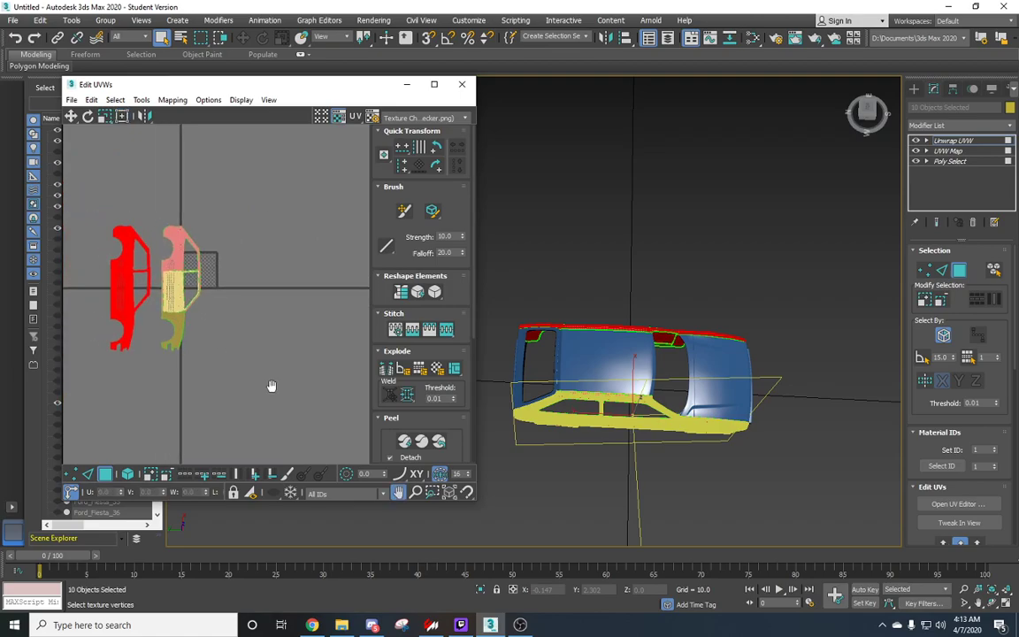
{"action": "middle_click_drag", "start_coordinate": [227, 358], "coordinate": [220, 338]}
{"action": "scroll", "coordinate": [281, 413], "scroll_direction": "down", "scroll_amount": 2}
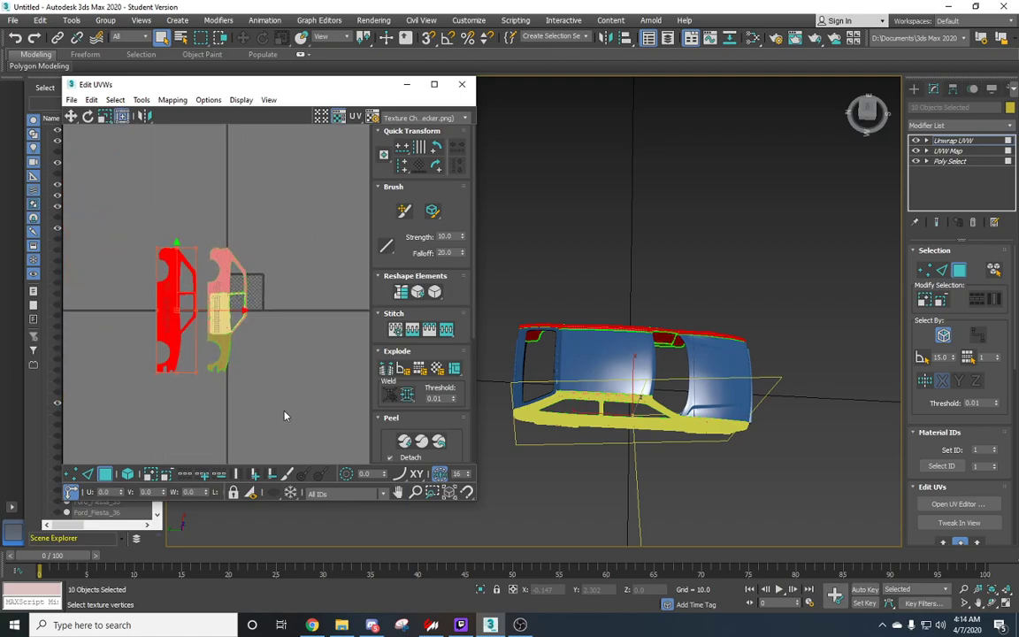
{"action": "left_click", "coordinate": [298, 426]}
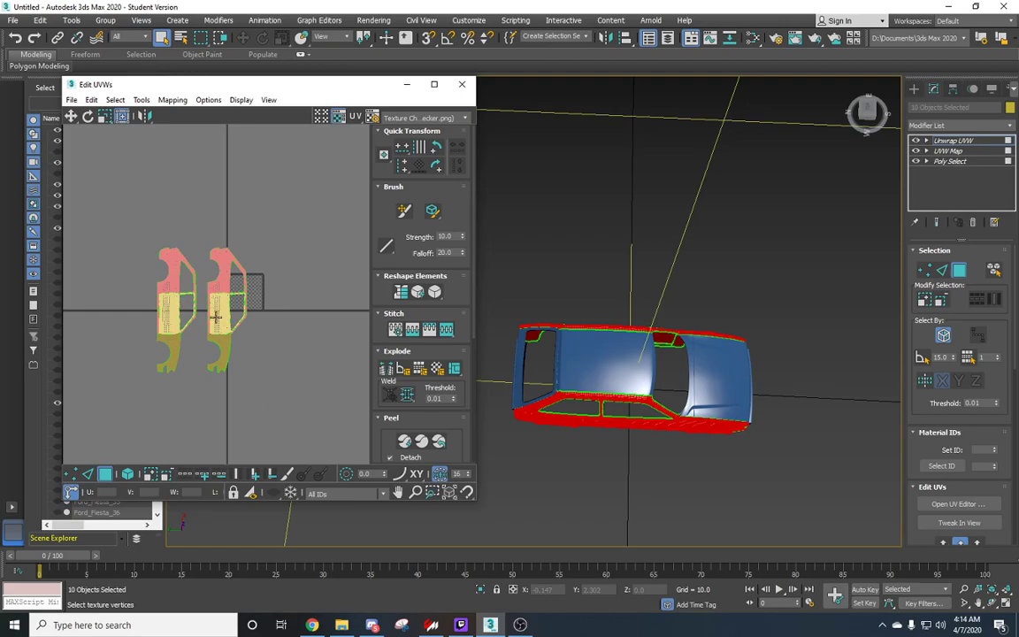
Step: Select the car's left side UV shell and mirror it horizontally
{"action": "left_click_drag", "start_coordinate": [211, 309], "coordinate": [207, 232]}
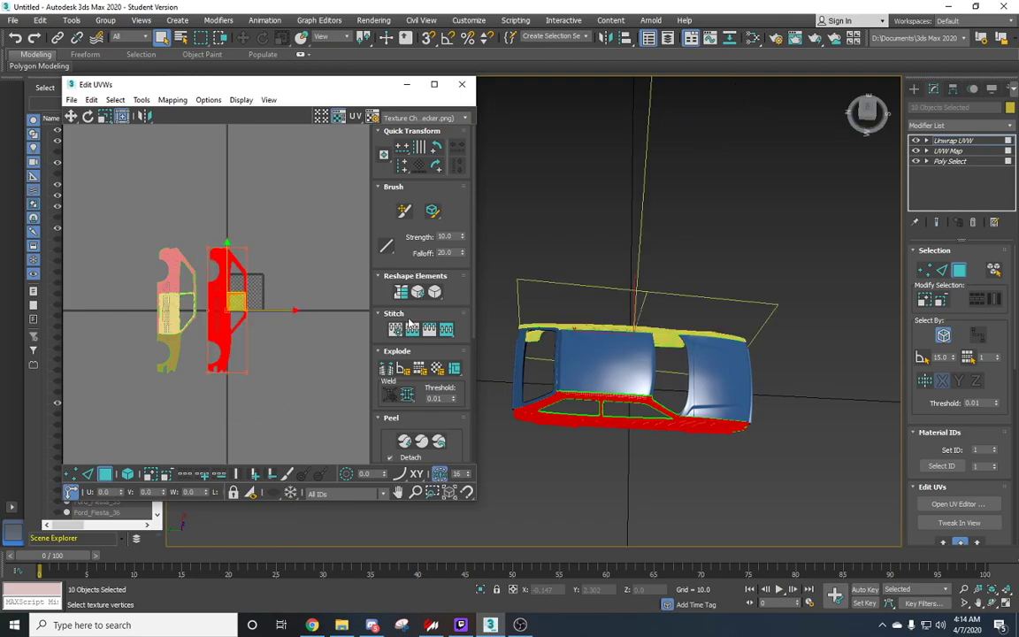
{"action": "middle_click_drag", "start_coordinate": [629, 421], "coordinate": [720, 388], "text": "alt"}
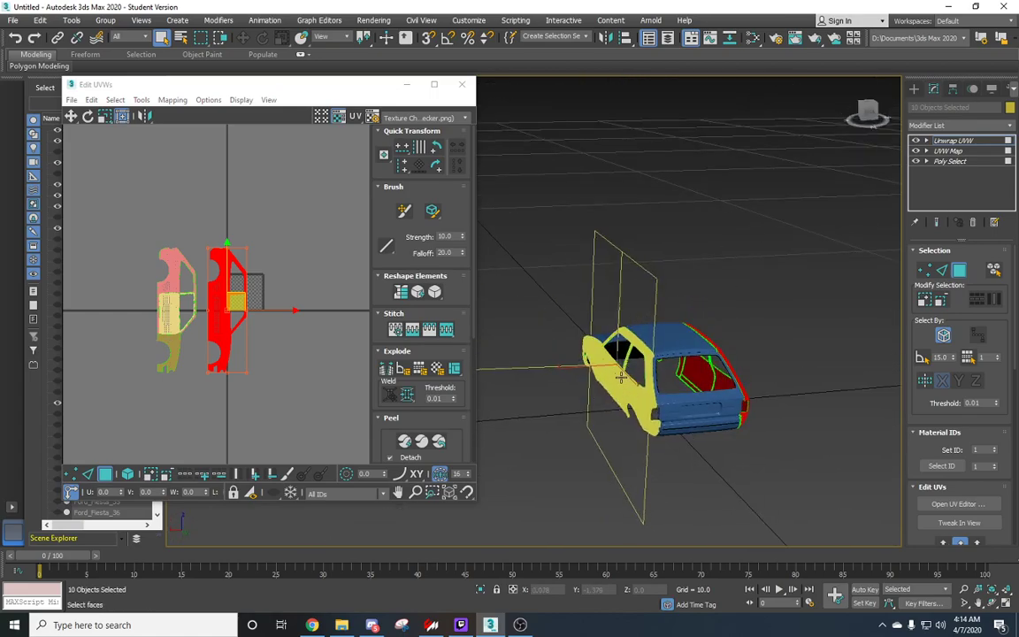
{"action": "left_click", "coordinate": [147, 116]}
Step: Select both side shells, move them up and to the left outside the checker tile, and clear the selection
{"action": "left_click_drag", "start_coordinate": [295, 401], "coordinate": [138, 281]}
{"action": "left_click_drag", "start_coordinate": [87, 212], "coordinate": [91, 211]}
{"action": "left_click_drag", "start_coordinate": [261, 309], "coordinate": [212, 306]}
{"action": "left_click_drag", "start_coordinate": [151, 269], "coordinate": [150, 176]}
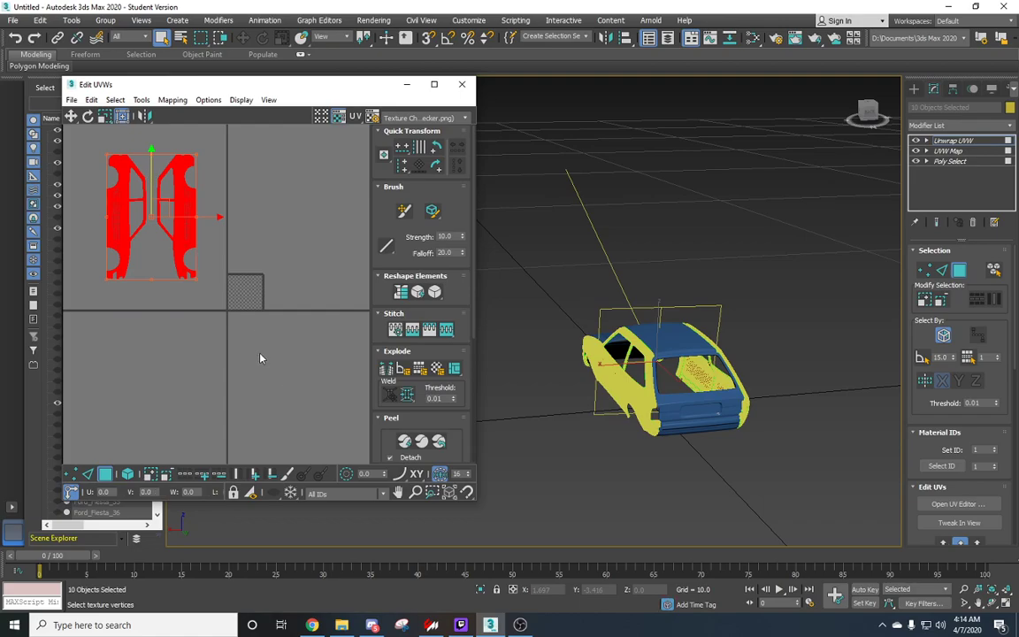
{"action": "left_click", "coordinate": [289, 284]}
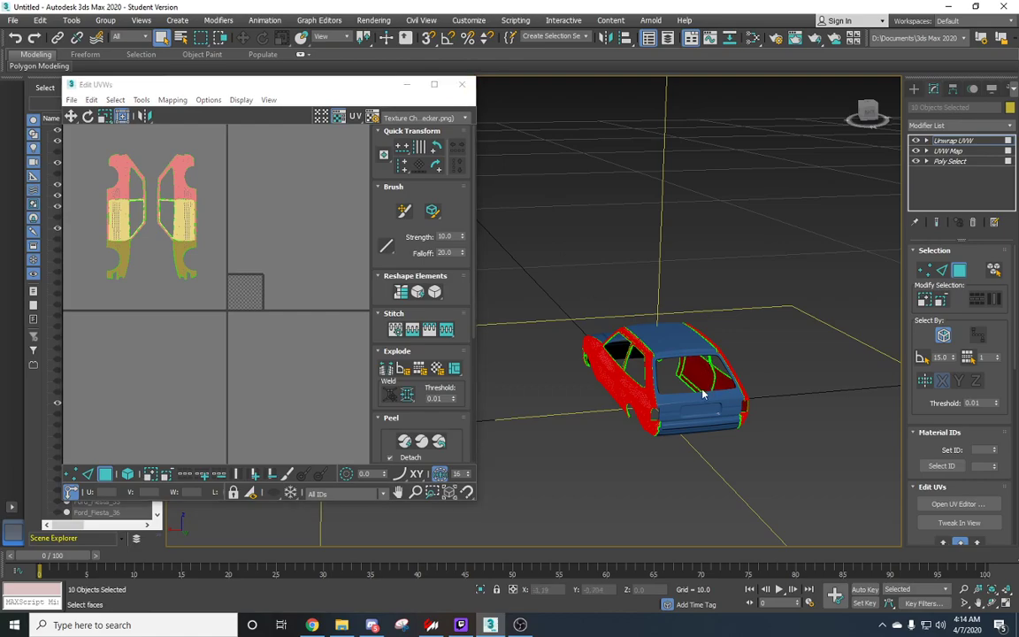
Step: Close the UV editor and apply a Poly Select modifier above the Unwrap UVW
{"action": "middle_click_drag", "start_coordinate": [699, 389], "coordinate": [666, 386], "text": "alt"}
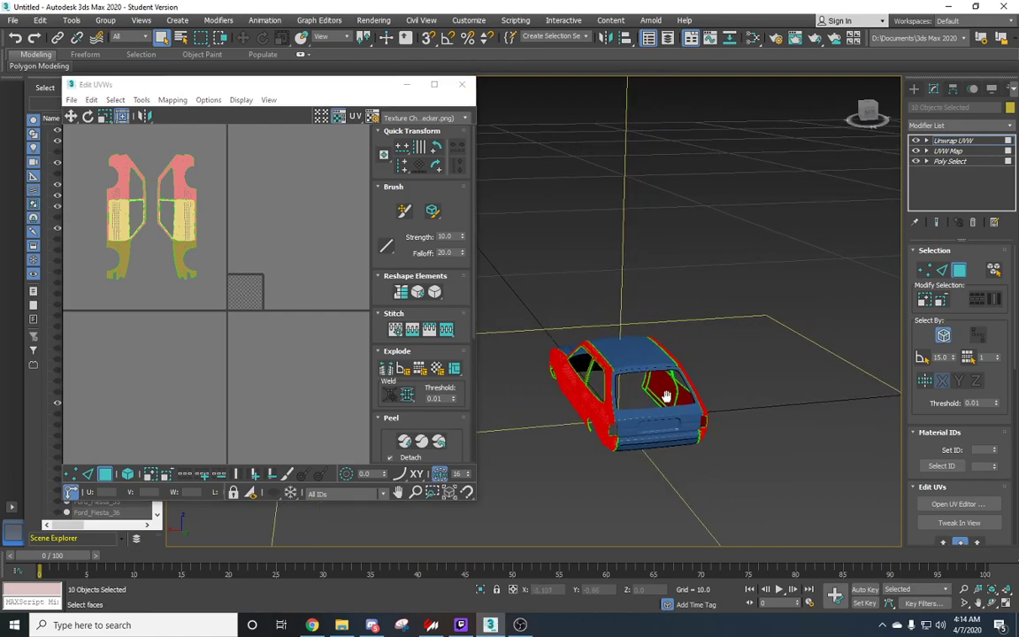
{"action": "left_click", "coordinate": [461, 86]}
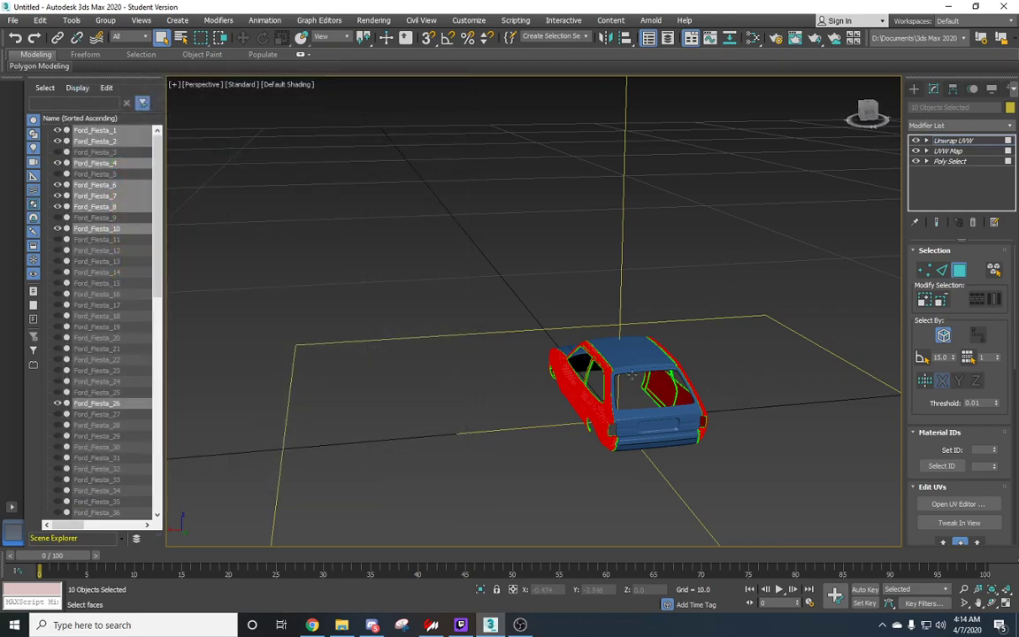
{"action": "left_click", "coordinate": [220, 21]}
{"action": "mouse_move", "coordinate": [222, 44]}
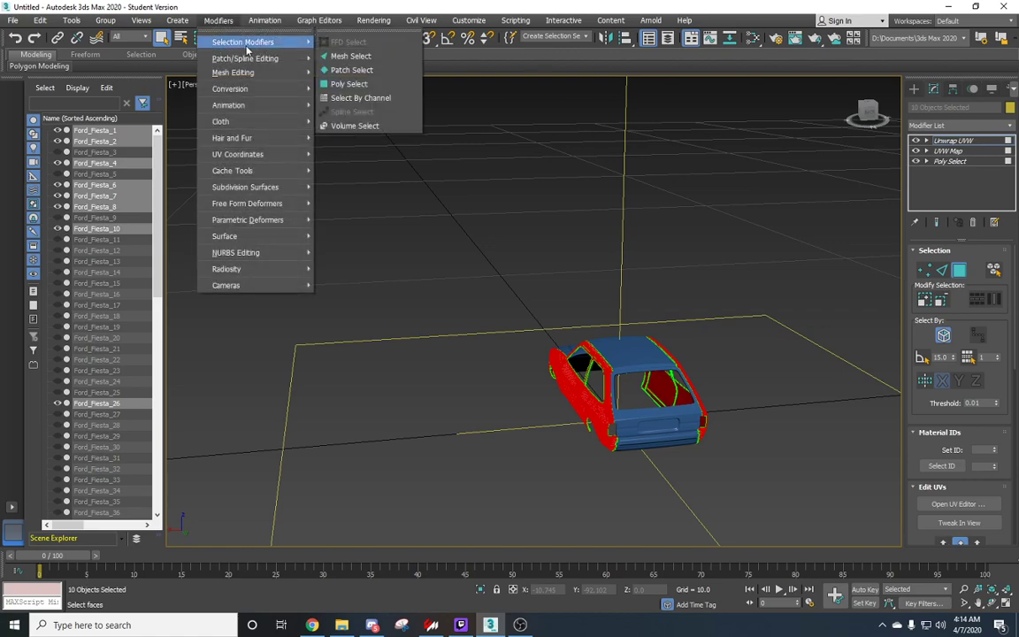
{"action": "left_click", "coordinate": [350, 84]}
Step: Switch the Poly Select to Element level and select the car's hood
{"action": "middle_click_drag", "start_coordinate": [882, 335], "coordinate": [826, 409], "text": "alt"}
{"action": "scroll", "coordinate": [612, 410], "scroll_direction": "up", "scroll_amount": 2}
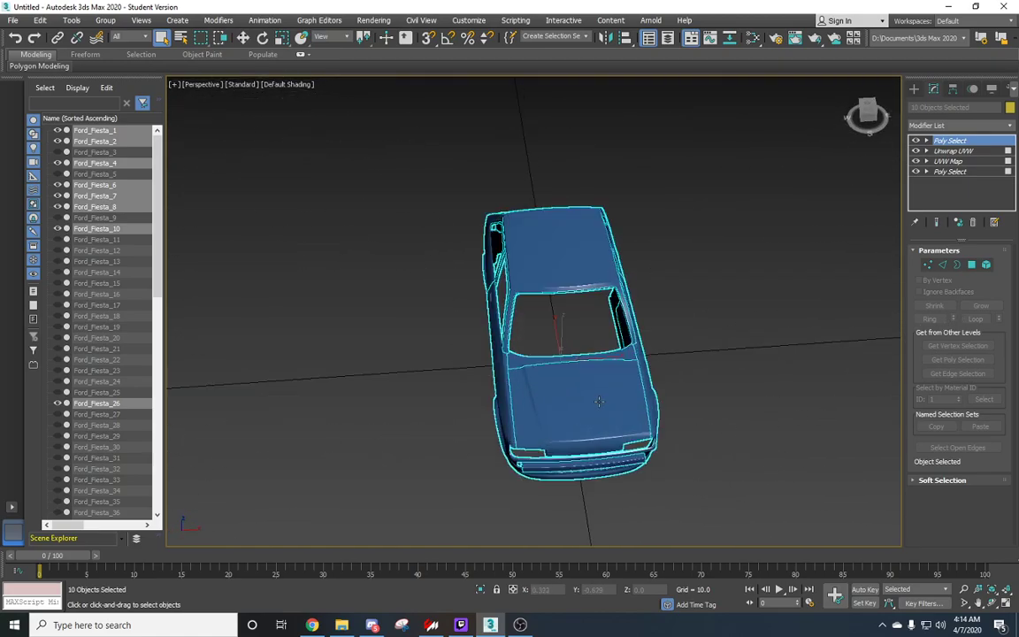
{"action": "middle_click_drag", "start_coordinate": [640, 421], "coordinate": [829, 299], "text": "alt"}
{"action": "left_click", "coordinate": [986, 265]}
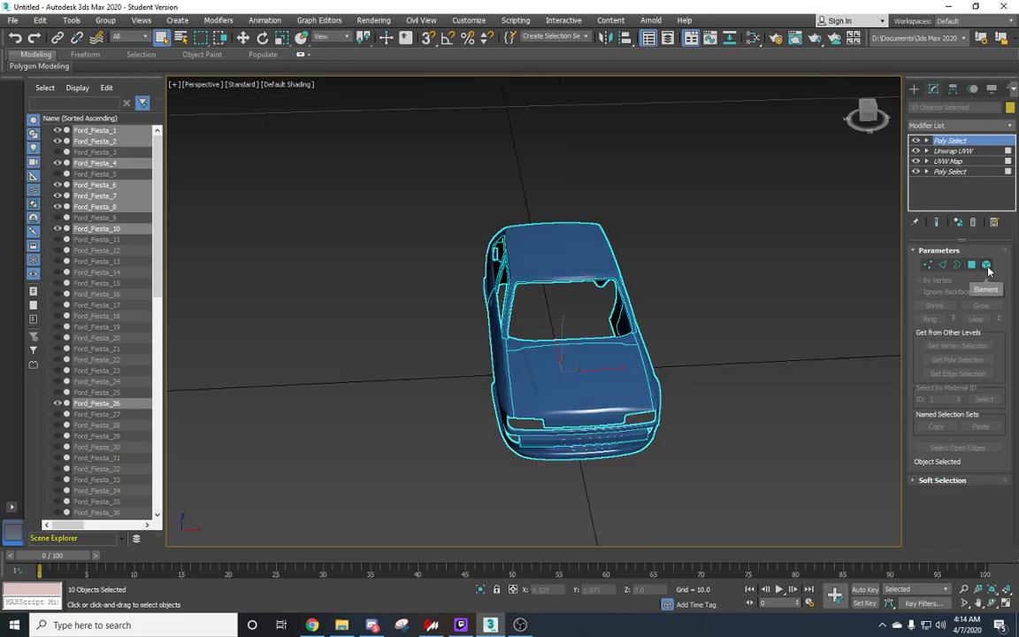
{"action": "left_click", "coordinate": [563, 415]}
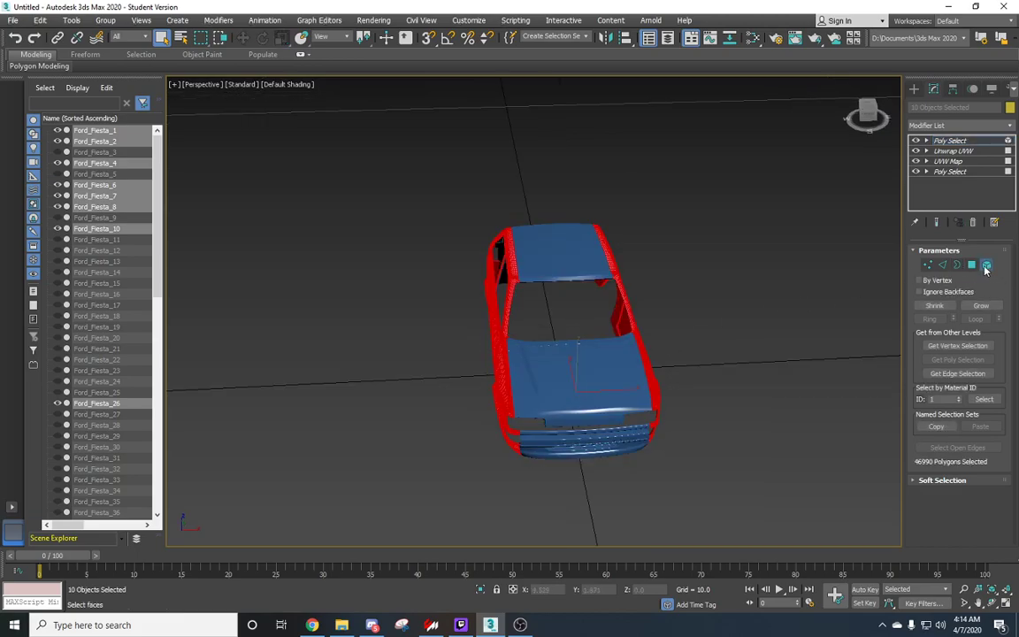
{"action": "left_click", "coordinate": [572, 398]}
Step: Select the front bumper's central strip as an element in place of the hood
{"action": "middle_click_drag", "start_coordinate": [584, 433], "coordinate": [539, 374], "text": "alt"}
{"action": "scroll", "coordinate": [530, 380], "scroll_direction": "up", "scroll_amount": 5}
{"action": "scroll", "coordinate": [489, 418], "scroll_direction": "down", "scroll_amount": 2}
{"action": "scroll", "coordinate": [489, 419], "scroll_direction": "up", "scroll_amount": 1}
{"action": "middle_click_drag", "start_coordinate": [489, 418], "coordinate": [544, 361], "text": "alt"}
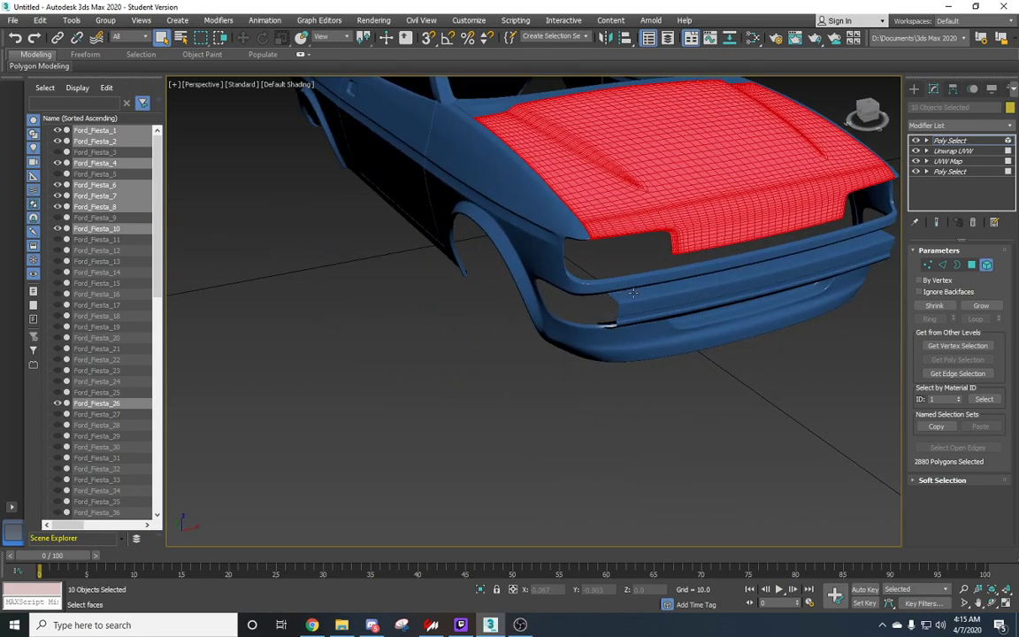
{"action": "left_click", "coordinate": [633, 292]}
{"action": "middle_click_drag", "start_coordinate": [649, 327], "coordinate": [612, 366], "text": "alt"}
{"action": "middle_click_drag", "start_coordinate": [765, 415], "coordinate": [728, 425], "text": "alt"}
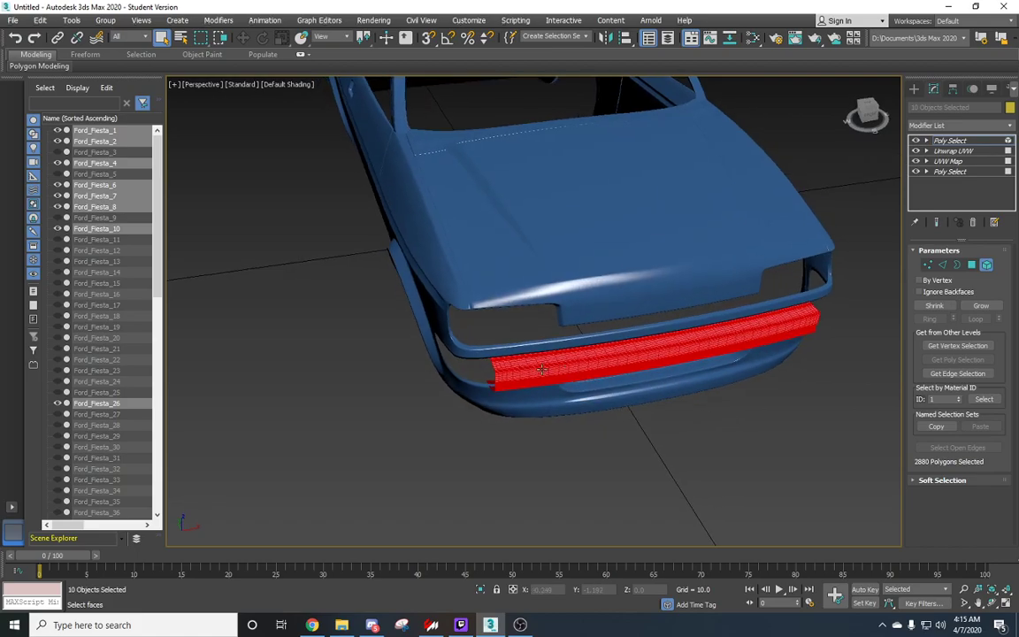
Step: Try to select the upper faces of the front bumper strip one by one at Polygon level
{"action": "left_click", "coordinate": [971, 265]}
{"action": "middle_click_drag", "start_coordinate": [761, 389], "coordinate": [644, 444], "text": "alt"}
{"action": "left_click", "coordinate": [712, 473]}
{"action": "left_click", "coordinate": [671, 430]}
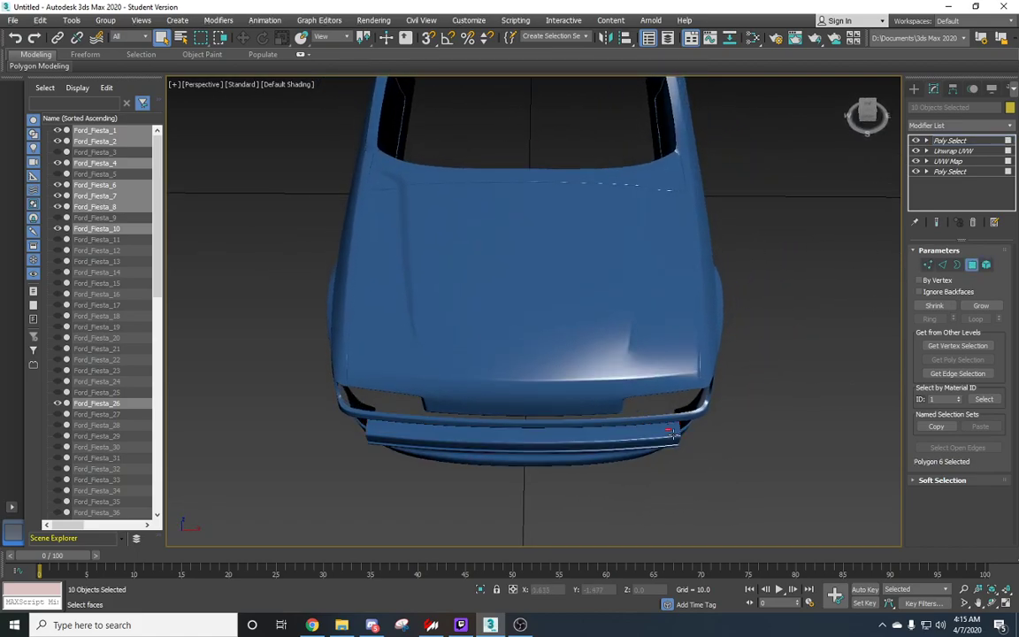
{"action": "left_click", "coordinate": [633, 434], "text": "ctrl"}
{"action": "left_click", "coordinate": [597, 434], "text": "ctrl"}
{"action": "left_click", "coordinate": [581, 435], "text": "ctrl"}
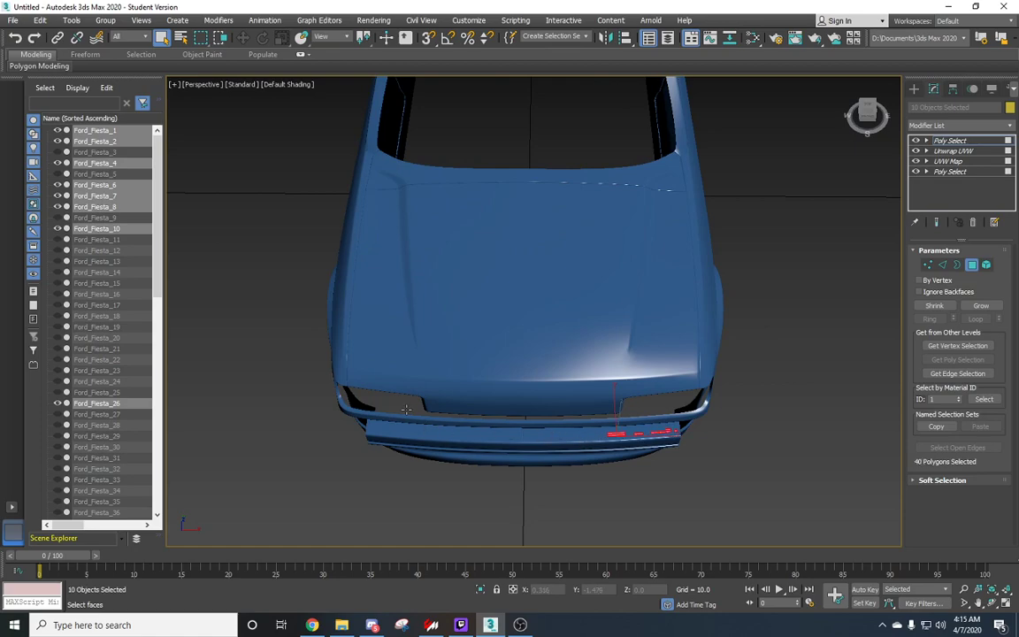
{"action": "left_click_drag", "start_coordinate": [381, 408], "coordinate": [422, 435], "text": "ctrl"}
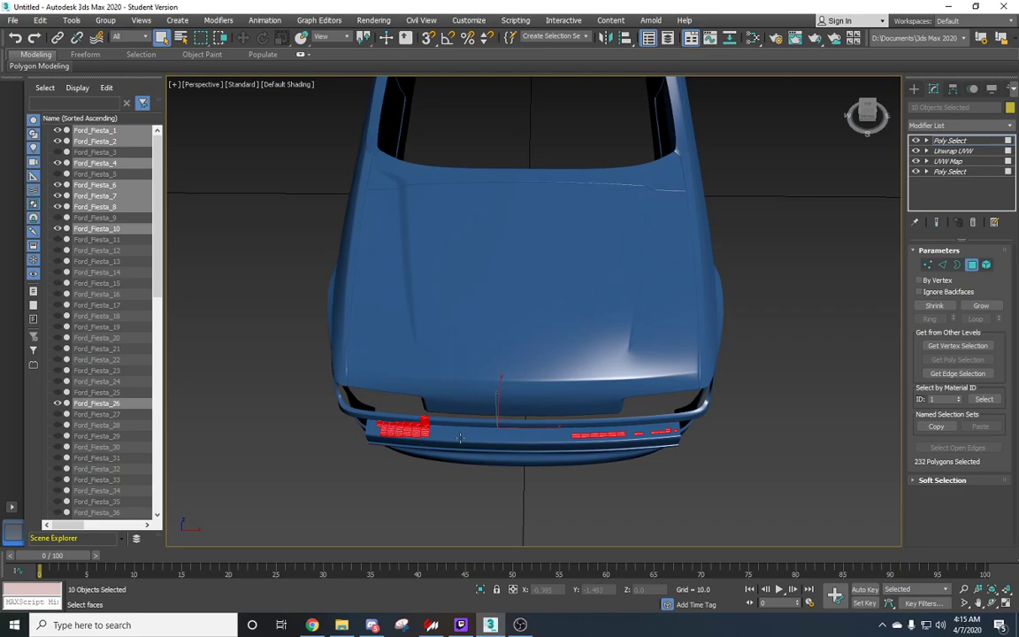
Step: Undo the polygon selections made on the front bumper strip until nothing is selected
{"action": "key", "text": "ctrl+z"}
{"action": "middle_click_drag", "start_coordinate": [520, 433], "coordinate": [523, 446]}
{"action": "key", "text": "ctrl+z"}
{"action": "key", "text": "ctrl+z"}
{"action": "key", "text": "ctrl+z"}
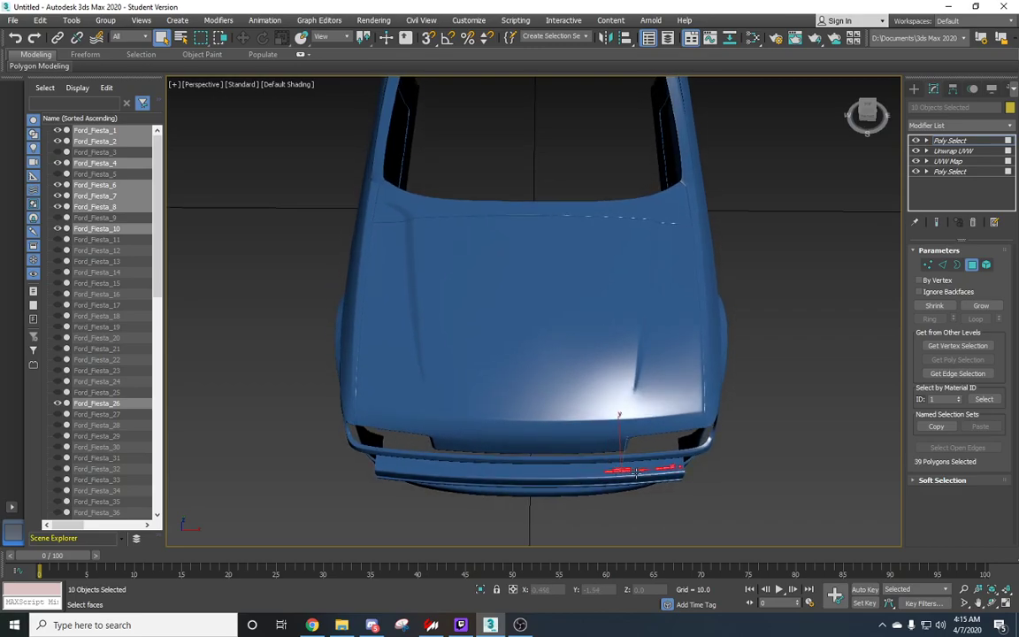
{"action": "key", "text": "ctrl+z"}
{"action": "key", "text": "ctrl+z"}
{"action": "middle_click_drag", "start_coordinate": [573, 477], "coordinate": [501, 380], "text": "alt"}
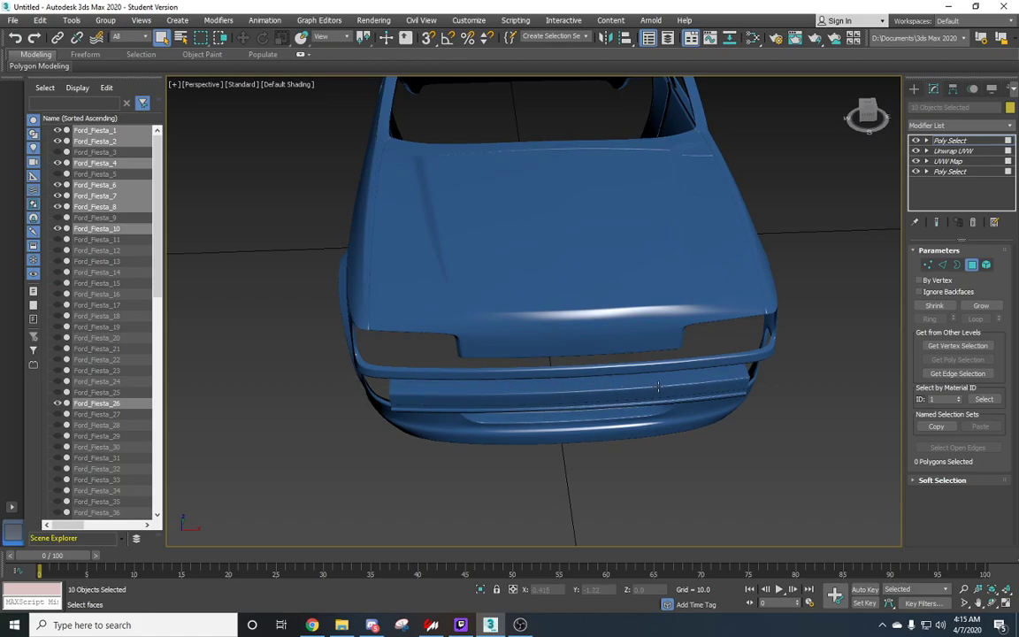
Step: At Element level, select the hood and add the body shell that contains the roof
{"action": "left_click", "coordinate": [985, 265]}
{"action": "middle_click_drag", "start_coordinate": [608, 399], "coordinate": [599, 438]}
{"action": "left_click", "coordinate": [577, 344]}
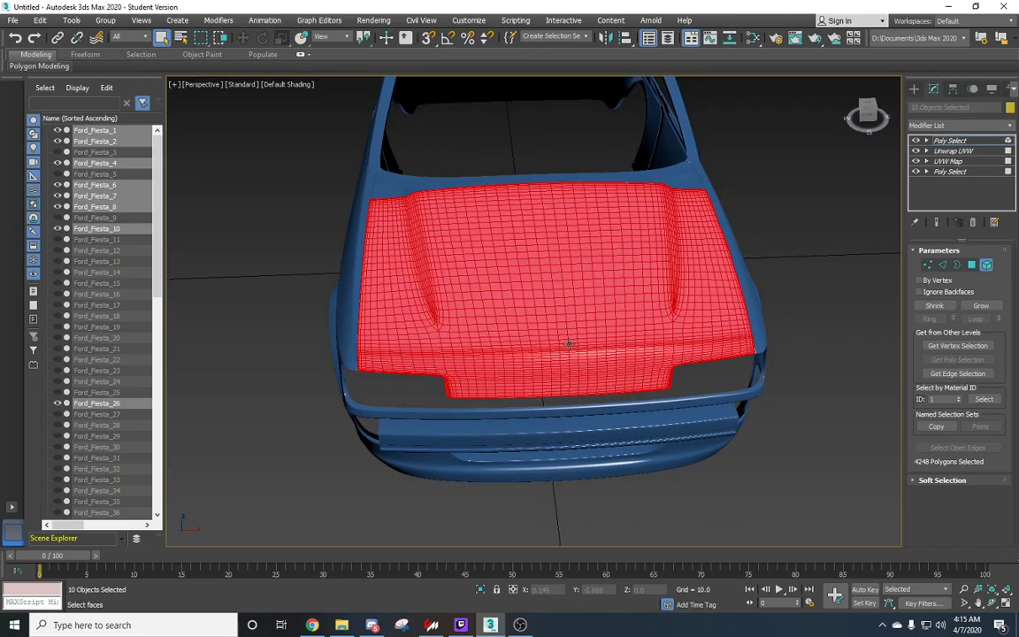
{"action": "scroll", "coordinate": [570, 346], "scroll_direction": "down", "scroll_amount": 4}
{"action": "middle_click_drag", "start_coordinate": [566, 346], "coordinate": [523, 400]}
{"action": "middle_click_drag", "start_coordinate": [468, 363], "coordinate": [833, 304], "text": "alt"}
{"action": "scroll", "coordinate": [530, 363], "scroll_direction": "up", "scroll_amount": 5}
{"action": "scroll", "coordinate": [520, 427], "scroll_direction": "down", "scroll_amount": 4}
{"action": "left_click", "coordinate": [520, 306], "text": "ctrl"}
Step: At Polygon level, deselect the body sides, keeping the hood, windscreen frame and roof selected
{"action": "middle_click_drag", "start_coordinate": [768, 274], "coordinate": [641, 380]}
{"action": "left_click_drag", "start_coordinate": [564, 360], "coordinate": [353, 347], "text": "alt"}
{"action": "middle_click_drag", "start_coordinate": [508, 360], "coordinate": [546, 402]}
{"action": "left_click_drag", "start_coordinate": [418, 306], "coordinate": [386, 290]}
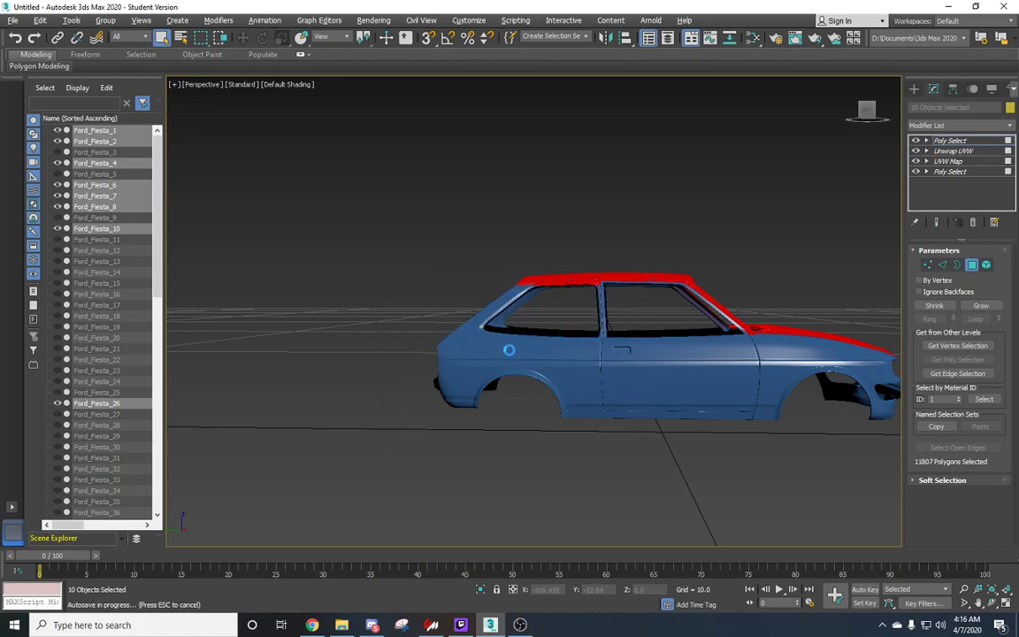
Step: Deselect the stray side polygons along the car's left windscreen pillar and at its base
{"action": "middle_click_drag", "start_coordinate": [457, 345], "coordinate": [455, 371], "text": "alt"}
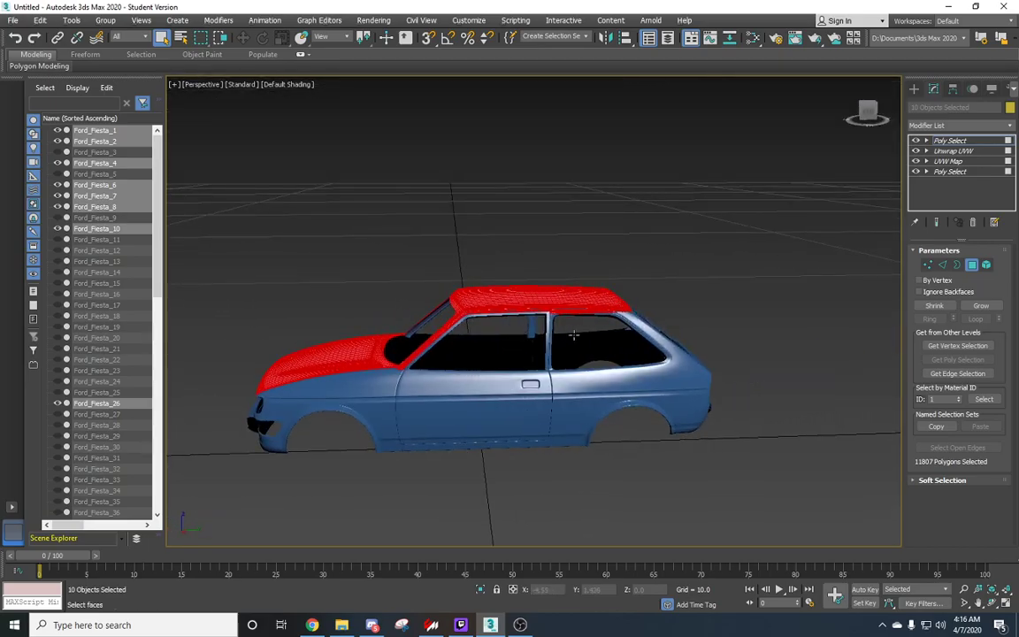
{"action": "scroll", "coordinate": [583, 336], "scroll_direction": "up", "scroll_amount": 6}
{"action": "scroll", "coordinate": [644, 325], "scroll_direction": "down", "scroll_amount": 3}
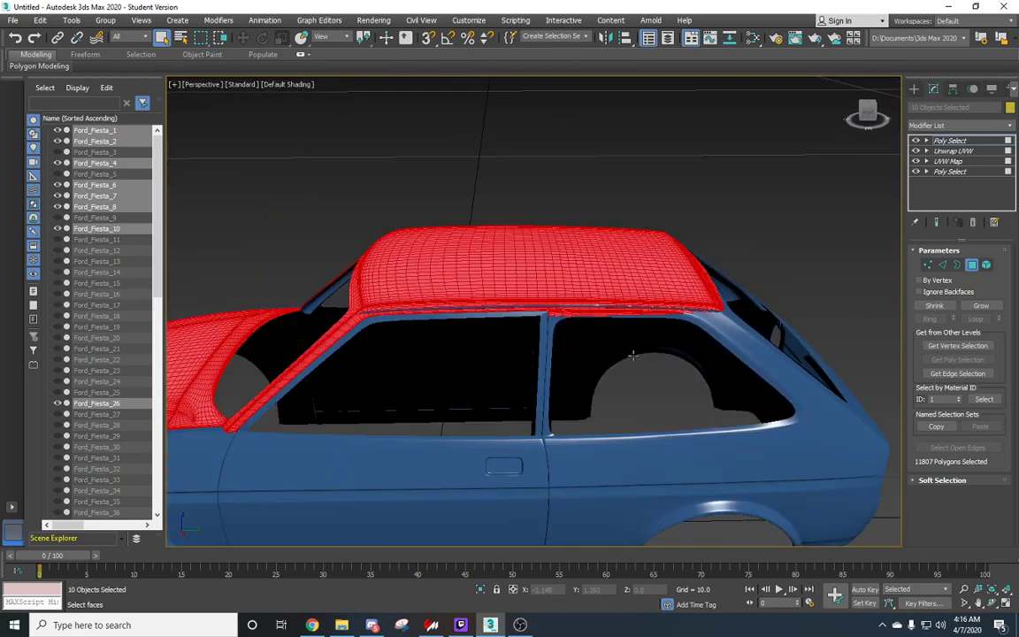
{"action": "scroll", "coordinate": [617, 379], "scroll_direction": "down", "scroll_amount": 3}
{"action": "middle_click_drag", "start_coordinate": [616, 380], "coordinate": [614, 352], "text": "alt"}
{"action": "scroll", "coordinate": [459, 375], "scroll_direction": "up", "scroll_amount": 5}
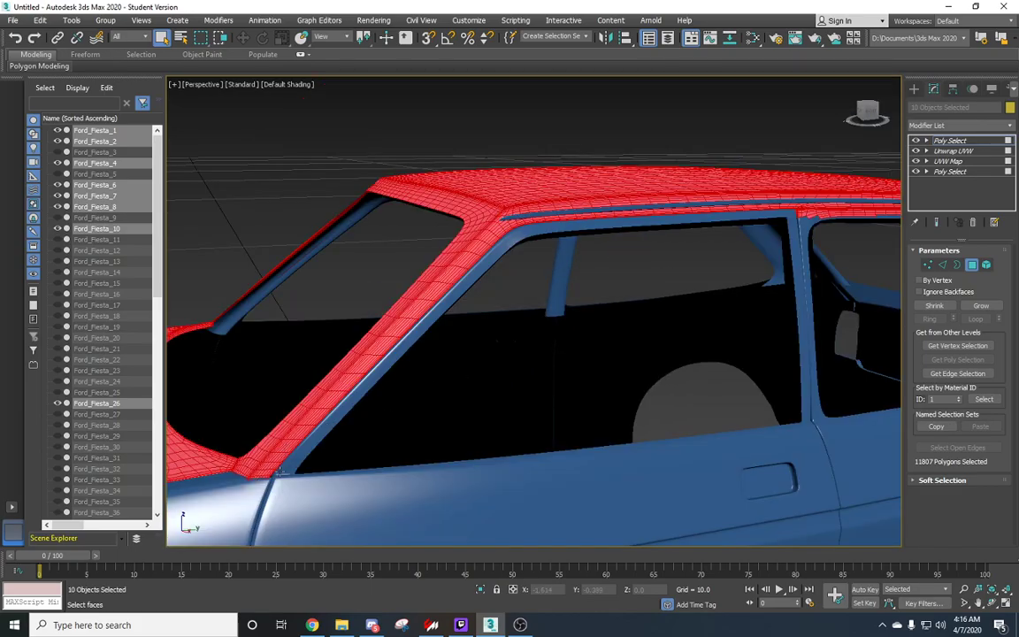
{"action": "scroll", "coordinate": [393, 434], "scroll_direction": "down", "scroll_amount": 3}
{"action": "middle_click_drag", "start_coordinate": [393, 434], "coordinate": [537, 509], "text": "alt"}
{"action": "left_click_drag", "start_coordinate": [500, 389], "coordinate": [492, 372]}
{"action": "left_click_drag", "start_coordinate": [507, 484], "coordinate": [492, 418], "text": "alt"}
{"action": "mouse_move", "coordinate": [496, 466]}
{"action": "left_mouse_down", "text": "alt"}
{"action": "mouse_move", "coordinate": [492, 435]}
{"action": "mouse_move", "coordinate": [489, 460]}
{"action": "left_mouse_up", "text": "alt"}
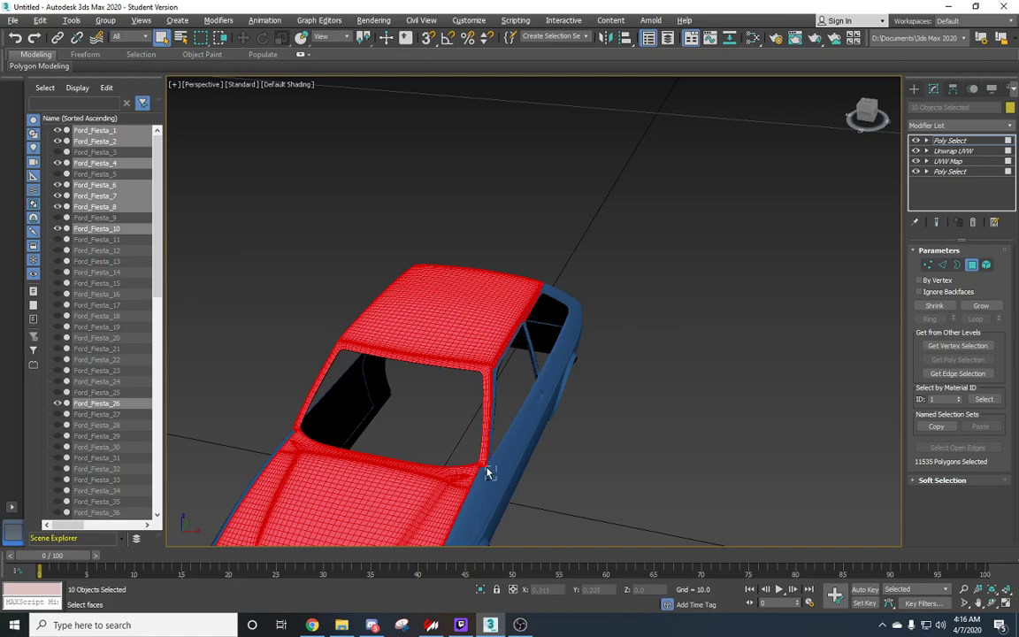
{"action": "left_click_drag", "start_coordinate": [491, 471], "coordinate": [527, 444], "text": "alt"}
{"action": "middle_click_drag", "start_coordinate": [527, 444], "coordinate": [546, 468], "text": "alt"}
Step: Deselect the stray polygons under the roof's left edge, above the door and rear side windows
{"action": "scroll", "coordinate": [586, 398], "scroll_direction": "up", "scroll_amount": 5}
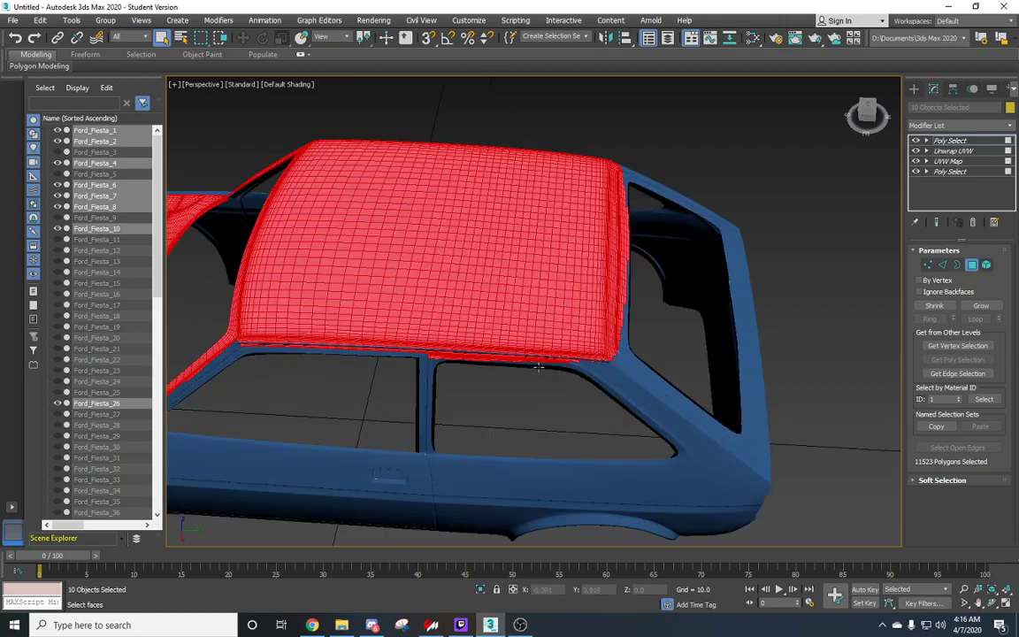
{"action": "left_click_drag", "start_coordinate": [614, 401], "coordinate": [247, 354]}
{"action": "left_click_drag", "start_coordinate": [456, 354], "coordinate": [427, 352]}
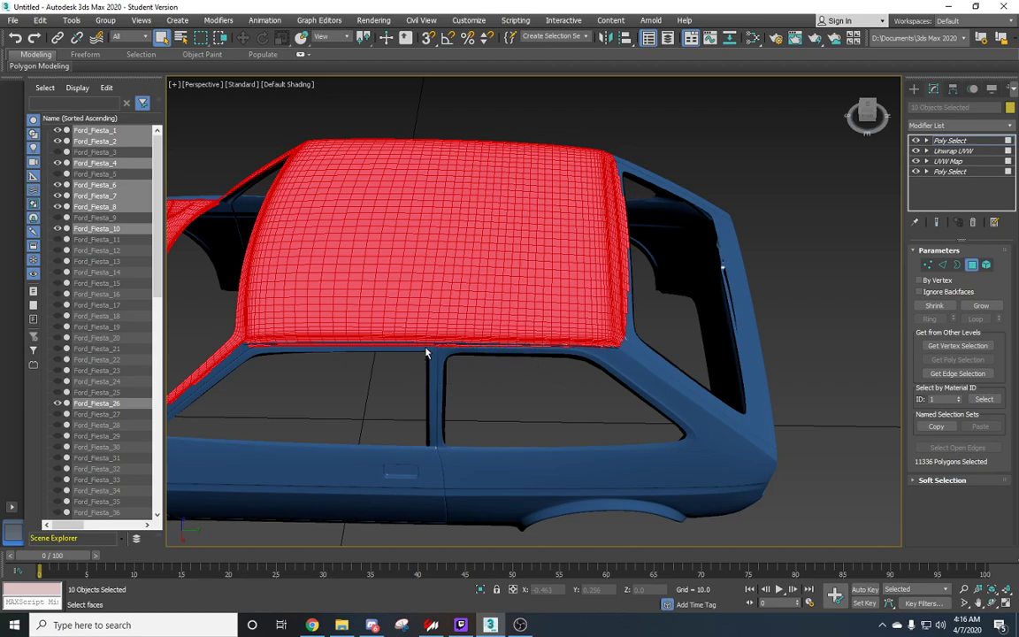
{"action": "left_click_drag", "start_coordinate": [526, 357], "coordinate": [506, 355]}
{"action": "left_click_drag", "start_coordinate": [258, 351], "coordinate": [252, 353]}
{"action": "left_click_drag", "start_coordinate": [475, 383], "coordinate": [425, 353]}
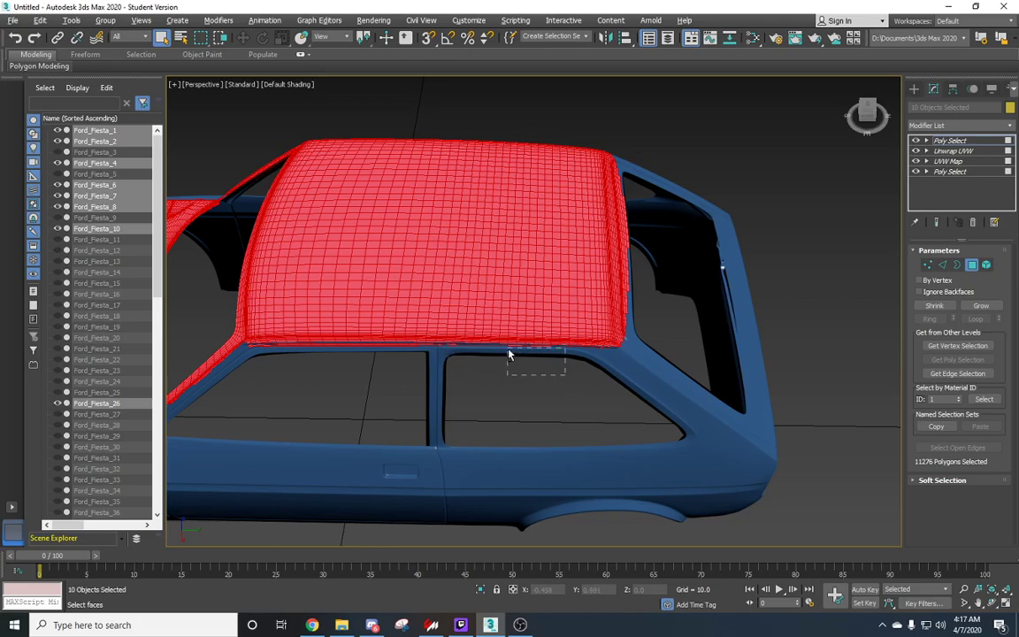
{"action": "middle_click_drag", "start_coordinate": [509, 352], "coordinate": [726, 413], "text": "alt"}
Step: Add the tailgate element to the selection and deselect its vertical rear panel at Polygon level
{"action": "left_click_drag", "start_coordinate": [573, 386], "coordinate": [750, 405]}
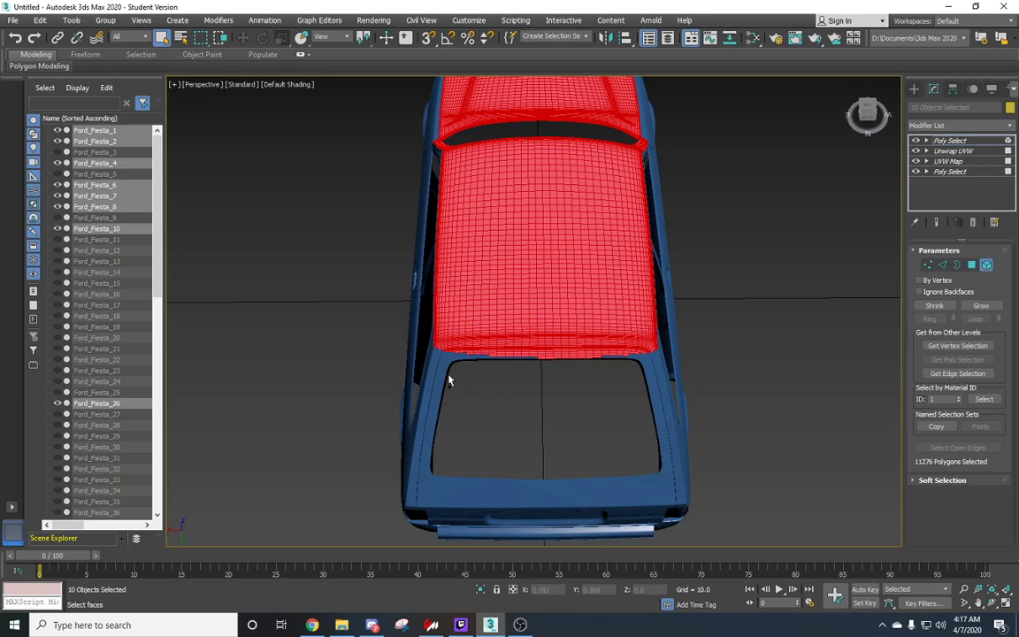
{"action": "left_click", "coordinate": [405, 340], "text": "ctrl"}
{"action": "middle_click_drag", "start_coordinate": [509, 438], "coordinate": [506, 345]}
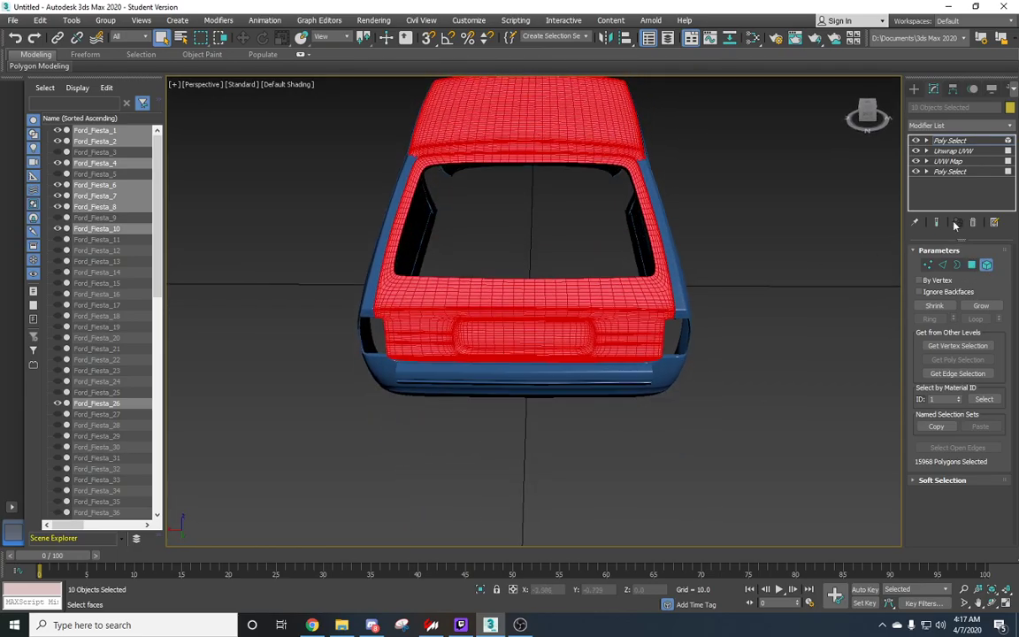
{"action": "left_click", "coordinate": [971, 265]}
{"action": "left_click_drag", "start_coordinate": [438, 345], "coordinate": [302, 315]}
Step: Add the car's right rear pillar polygons beside the rear window opening to the selection
{"action": "middle_click_drag", "start_coordinate": [302, 316], "coordinate": [577, 352], "text": "alt"}
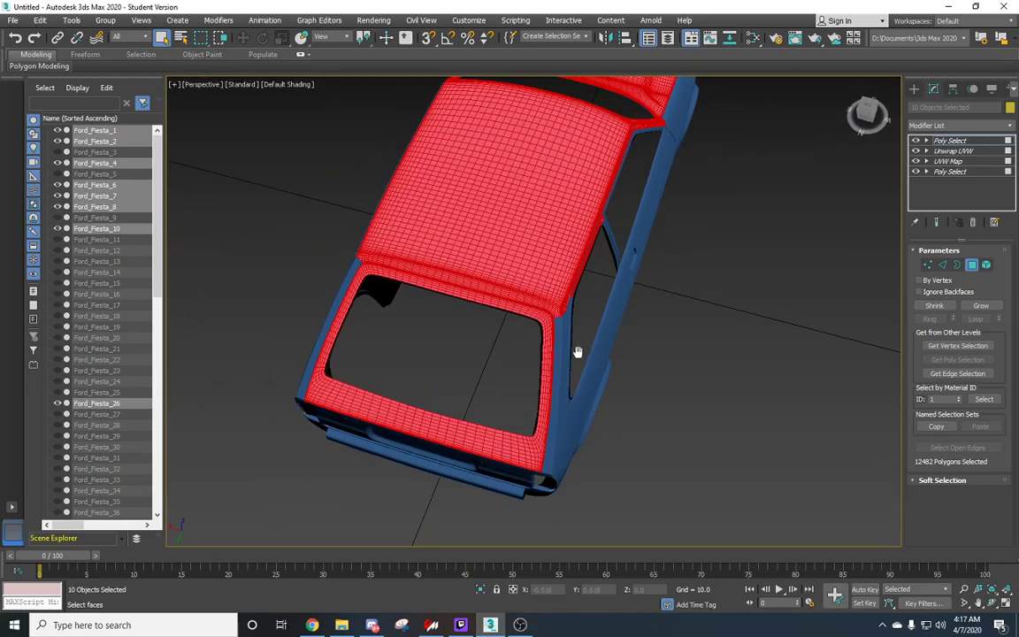
{"action": "left_click_drag", "start_coordinate": [557, 431], "coordinate": [557, 424], "text": "ctrl"}
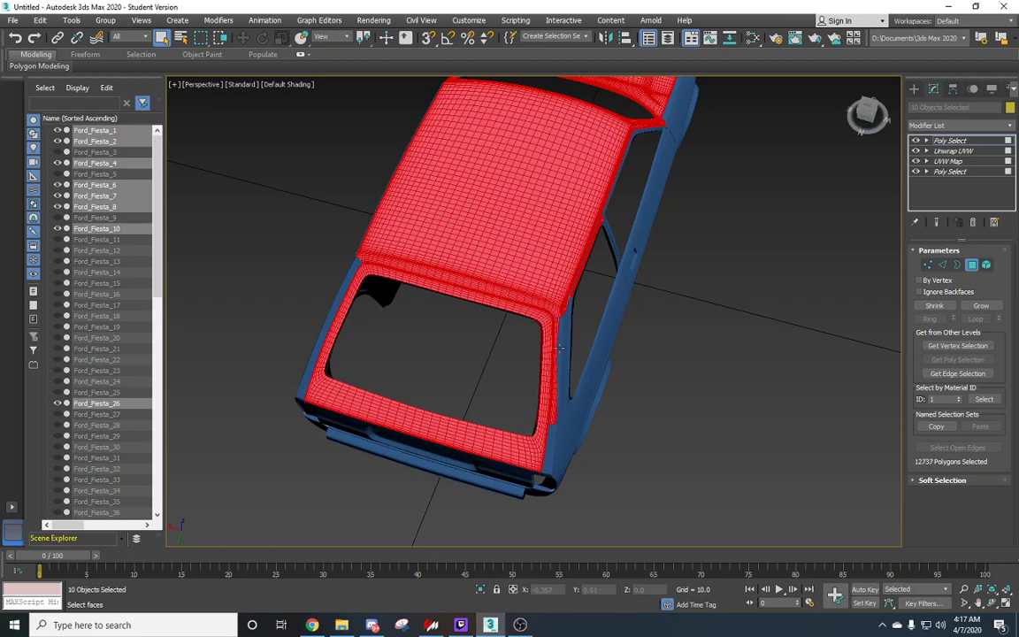
{"action": "left_click_drag", "start_coordinate": [575, 327], "coordinate": [516, 431]}
{"action": "middle_click_drag", "start_coordinate": [516, 431], "coordinate": [515, 401], "text": "alt"}
{"action": "left_click_drag", "start_coordinate": [570, 443], "coordinate": [492, 168], "text": "alt"}
{"action": "middle_click_drag", "start_coordinate": [512, 222], "coordinate": [557, 416], "text": "alt"}
{"action": "scroll", "coordinate": [571, 411], "scroll_direction": "up", "scroll_amount": 3}
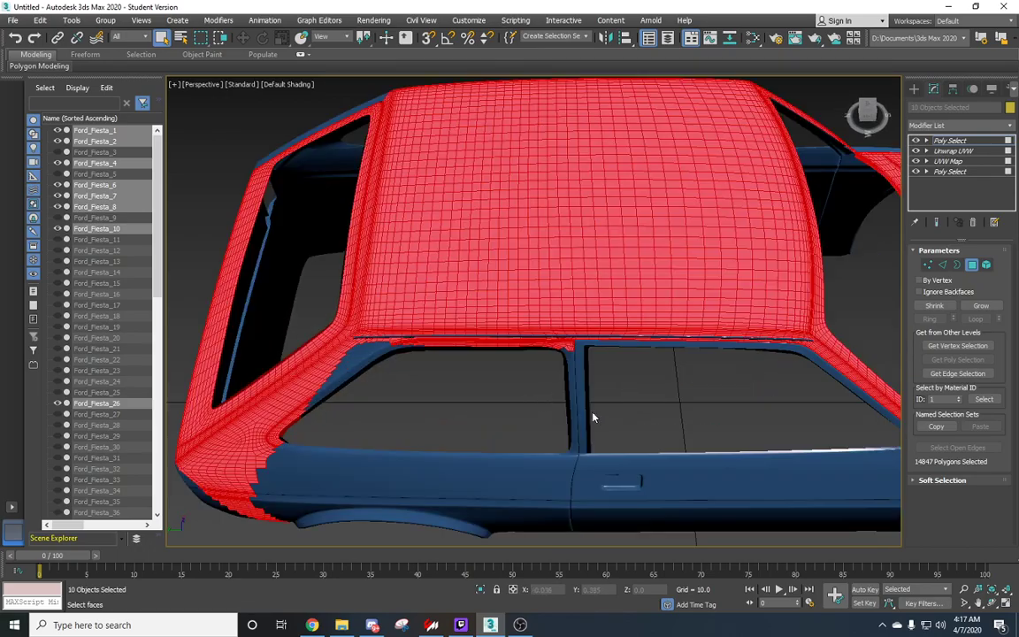
Step: Deselect the stray polygons under the roof's right edge, above the rear side window and the door
{"action": "left_click_drag", "start_coordinate": [464, 377], "coordinate": [379, 345]}
{"action": "key", "text": "ctrl+z"}
{"action": "left_click_drag", "start_coordinate": [498, 357], "coordinate": [363, 345]}
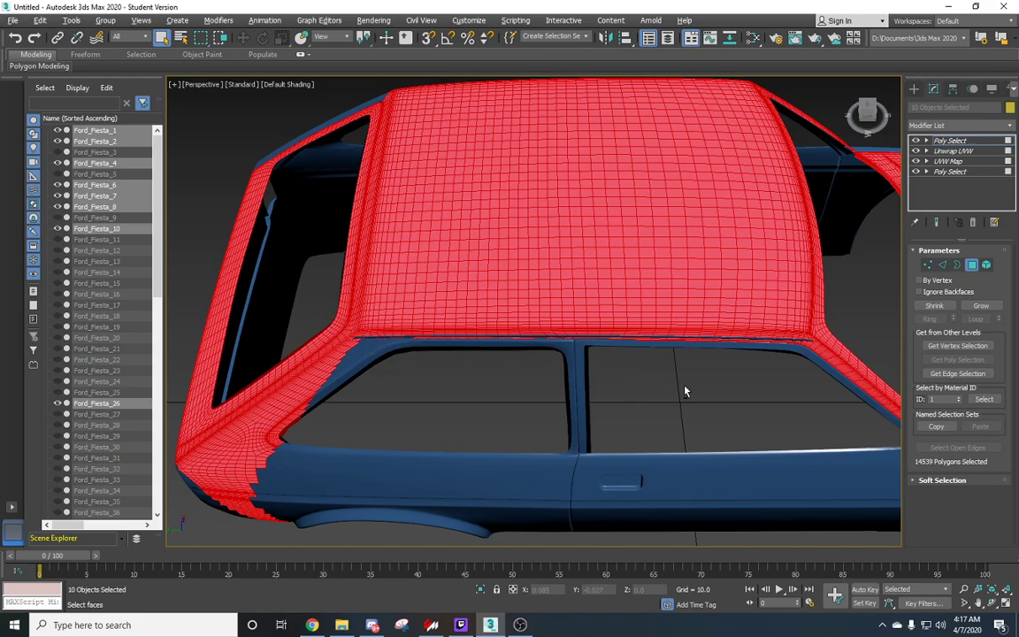
{"action": "left_click_drag", "start_coordinate": [780, 375], "coordinate": [811, 341]}
{"action": "left_click_drag", "start_coordinate": [718, 381], "coordinate": [623, 336], "text": "alt"}
{"action": "middle_click_drag", "start_coordinate": [516, 375], "coordinate": [665, 362]}
{"action": "left_click_drag", "start_coordinate": [684, 383], "coordinate": [655, 300], "text": "alt"}
{"action": "scroll", "coordinate": [654, 300], "scroll_direction": "up", "scroll_amount": 3}
{"action": "middle_click_drag", "start_coordinate": [732, 336], "coordinate": [572, 383]}
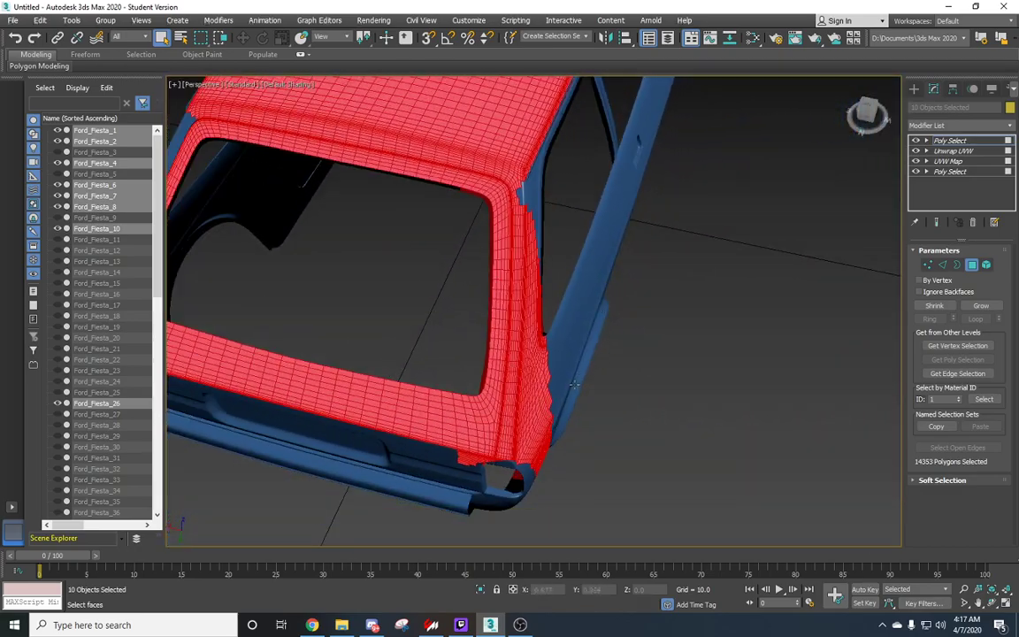
Step: Deselect the excess right rear quarter polygons on the pillar's outer side and around the tail light opening
{"action": "left_click_drag", "start_coordinate": [593, 523], "coordinate": [528, 211]}
{"action": "left_click_drag", "start_coordinate": [523, 333], "coordinate": [522, 334], "text": "alt"}
{"action": "left_click_drag", "start_coordinate": [559, 511], "coordinate": [520, 394], "text": "alt"}
{"action": "middle_click_drag", "start_coordinate": [549, 464], "coordinate": [602, 448], "text": "alt"}
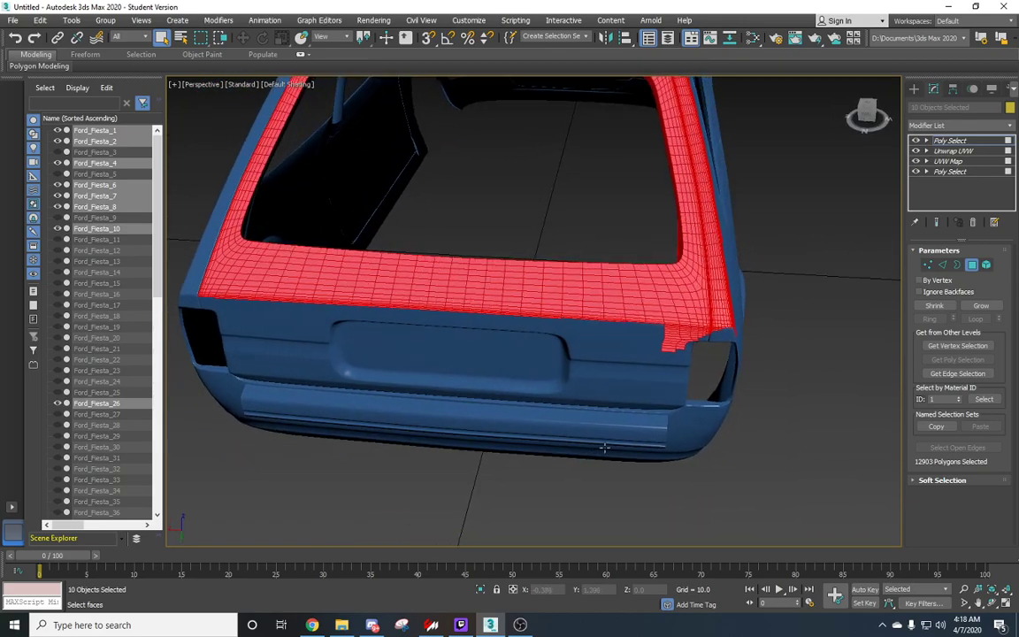
{"action": "left_click_drag", "start_coordinate": [669, 375], "coordinate": [659, 341], "text": "alt"}
{"action": "middle_click_drag", "start_coordinate": [664, 345], "coordinate": [705, 405], "text": "alt"}
{"action": "left_click_drag", "start_coordinate": [533, 459], "coordinate": [513, 327], "text": "alt"}
Step: Add the car's left rear pillar polygons beside the rear window opening to the selection
{"action": "middle_click_drag", "start_coordinate": [513, 327], "coordinate": [551, 328], "text": "alt"}
{"action": "scroll", "coordinate": [528, 358], "scroll_direction": "up", "scroll_amount": 4}
{"action": "left_click_drag", "start_coordinate": [525, 347], "coordinate": [497, 275], "text": "alt"}
{"action": "mouse_move", "coordinate": [518, 390]}
{"action": "left_mouse_down", "text": "ctrl"}
{"action": "mouse_move", "coordinate": [497, 344]}
{"action": "mouse_move", "coordinate": [502, 315]}
{"action": "mouse_move", "coordinate": [522, 362]}
{"action": "mouse_move", "coordinate": [504, 378]}
{"action": "mouse_move", "coordinate": [498, 365]}
{"action": "mouse_move", "coordinate": [505, 398]}
{"action": "left_mouse_up", "text": "ctrl"}
{"action": "left_click_drag", "start_coordinate": [537, 357], "coordinate": [509, 417], "text": "ctrl"}
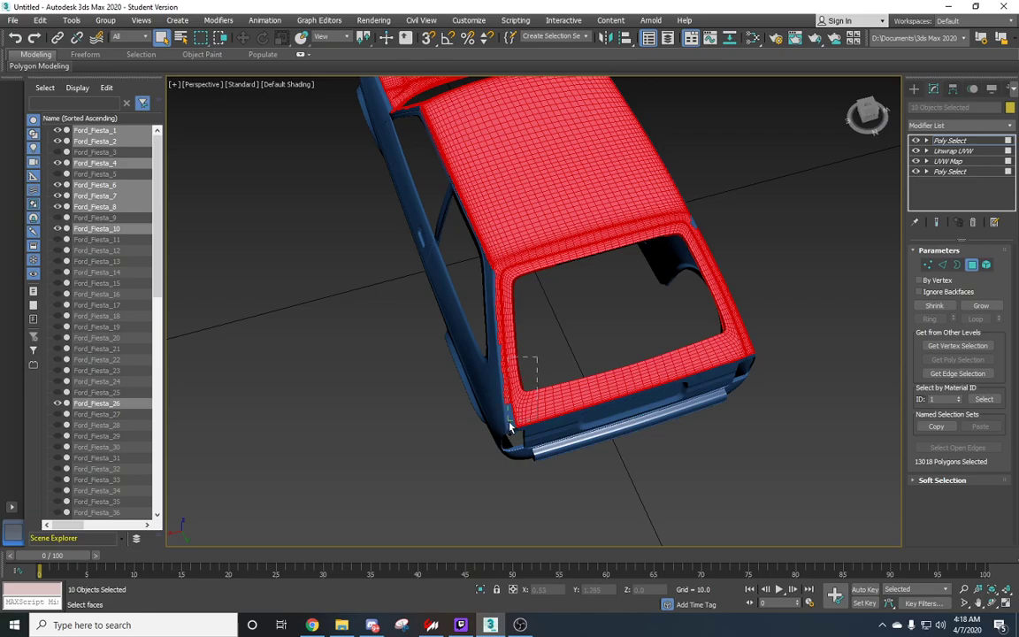
Step: Add the missed polygons at the top of the right rear pillar, just below the roof corner
{"action": "middle_click_drag", "start_coordinate": [509, 428], "coordinate": [557, 300], "text": "alt"}
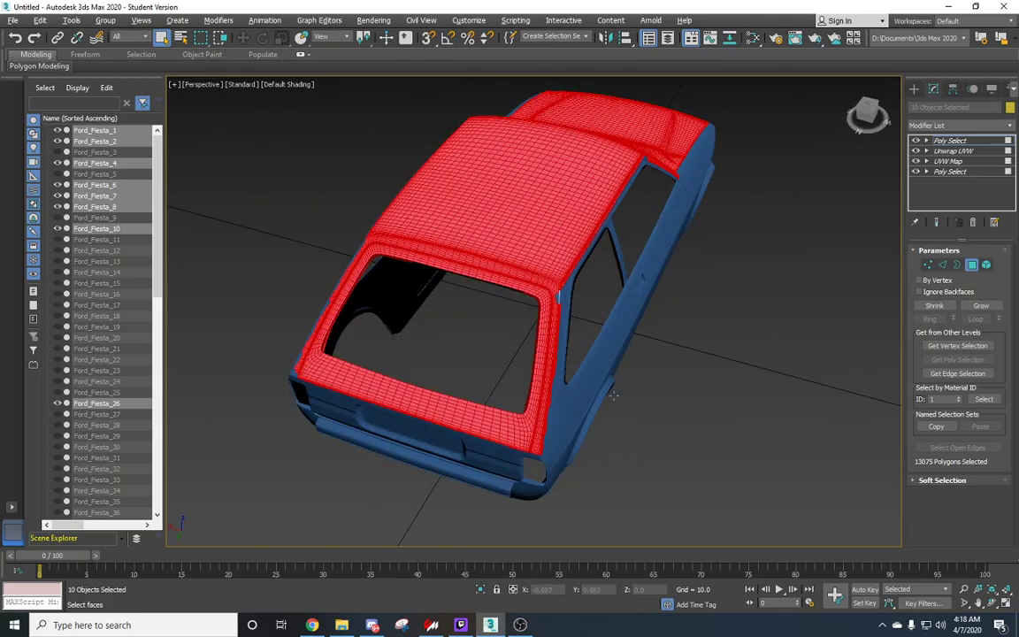
{"action": "scroll", "coordinate": [557, 296], "scroll_direction": "up", "scroll_amount": 5}
{"action": "left_click", "coordinate": [553, 303], "text": "ctrl"}
{"action": "left_click", "coordinate": [557, 291], "text": "ctrl"}
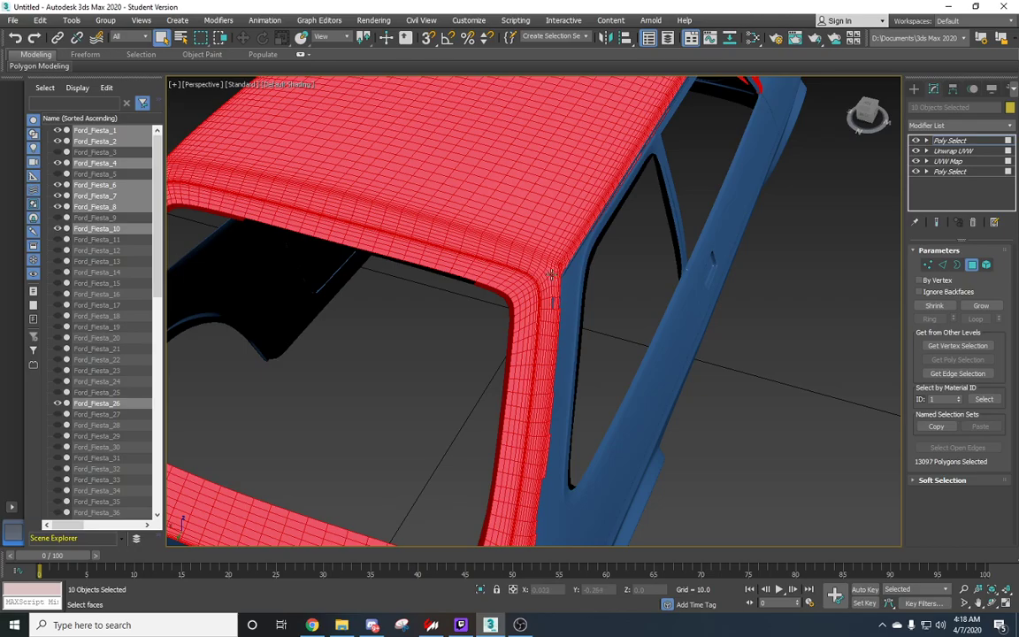
{"action": "left_click_drag", "start_coordinate": [558, 309], "coordinate": [559, 312], "text": "ctrl"}
{"action": "scroll", "coordinate": [559, 312], "scroll_direction": "down", "scroll_amount": 6}
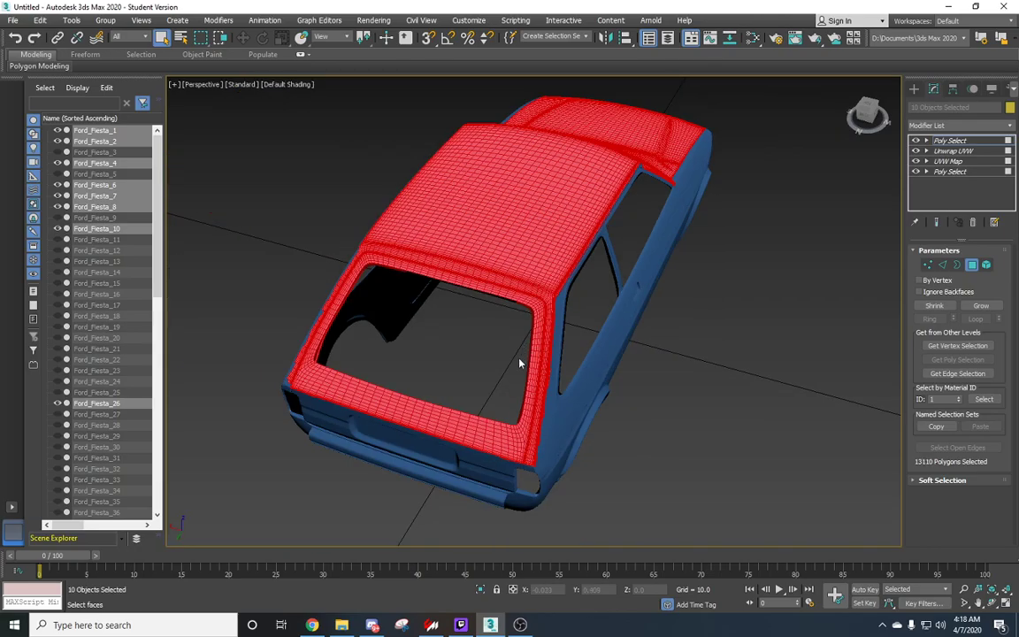
Step: Fill the remaining gaps in the rear pillar selection and check the top surfaces from the front
{"action": "middle_click_drag", "start_coordinate": [518, 357], "coordinate": [588, 356], "text": "alt"}
{"action": "scroll", "coordinate": [522, 369], "scroll_direction": "up", "scroll_amount": 5}
{"action": "middle_click_drag", "start_coordinate": [523, 373], "coordinate": [512, 311]}
{"action": "scroll", "coordinate": [514, 315], "scroll_direction": "down", "scroll_amount": 3}
{"action": "left_click_drag", "start_coordinate": [532, 282], "coordinate": [506, 438], "text": "ctrl"}
{"action": "scroll", "coordinate": [515, 442], "scroll_direction": "down", "scroll_amount": 6}
{"action": "middle_click_drag", "start_coordinate": [516, 442], "coordinate": [595, 436], "text": "alt"}
{"action": "scroll", "coordinate": [595, 436], "scroll_direction": "up", "scroll_amount": 2}
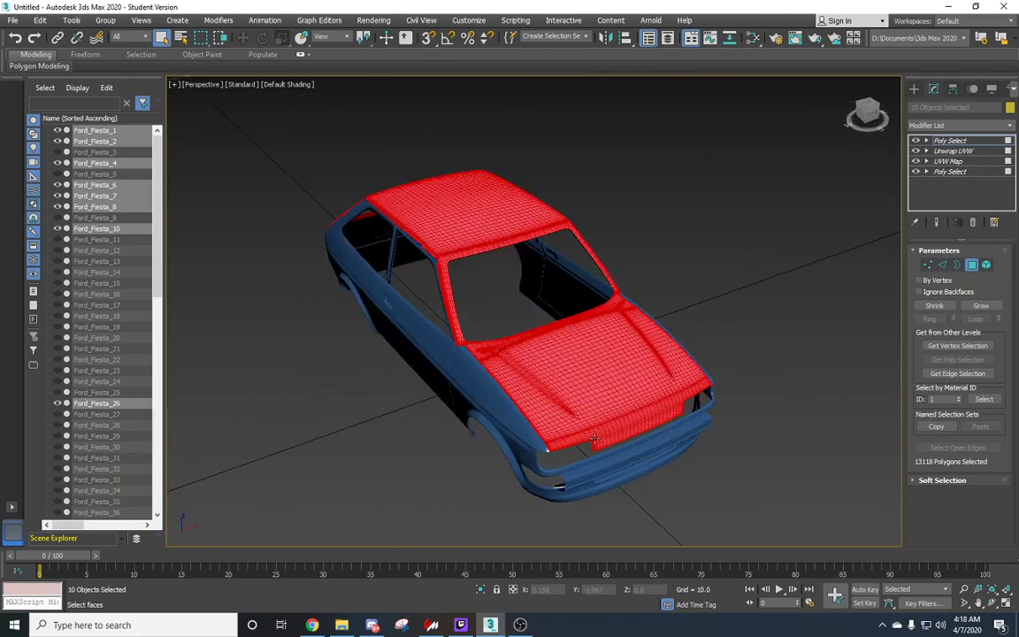
{"action": "middle_click_drag", "start_coordinate": [595, 438], "coordinate": [569, 427], "text": "alt"}
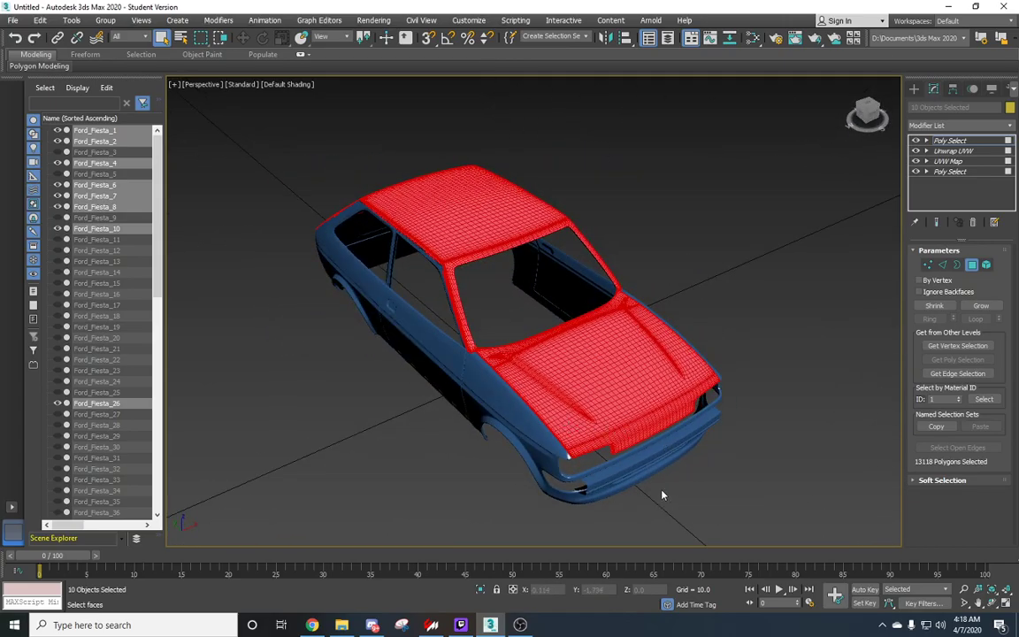
Step: Apply a planar UVW Map modifier to the selected top surfaces with Real-World Map Size enabled
{"action": "left_click", "coordinate": [218, 19]}
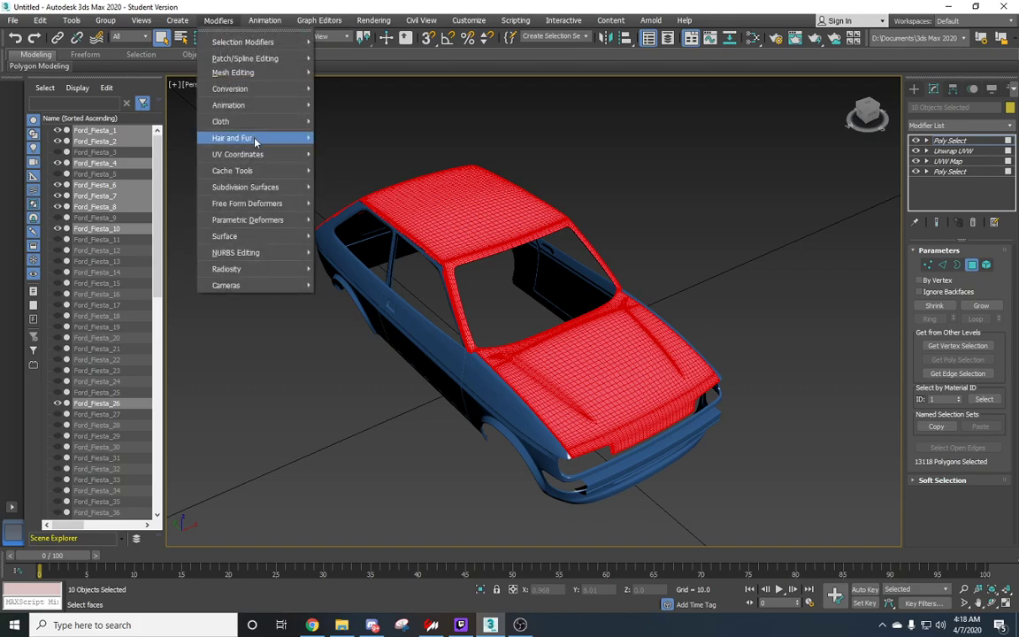
{"action": "mouse_move", "coordinate": [230, 152]}
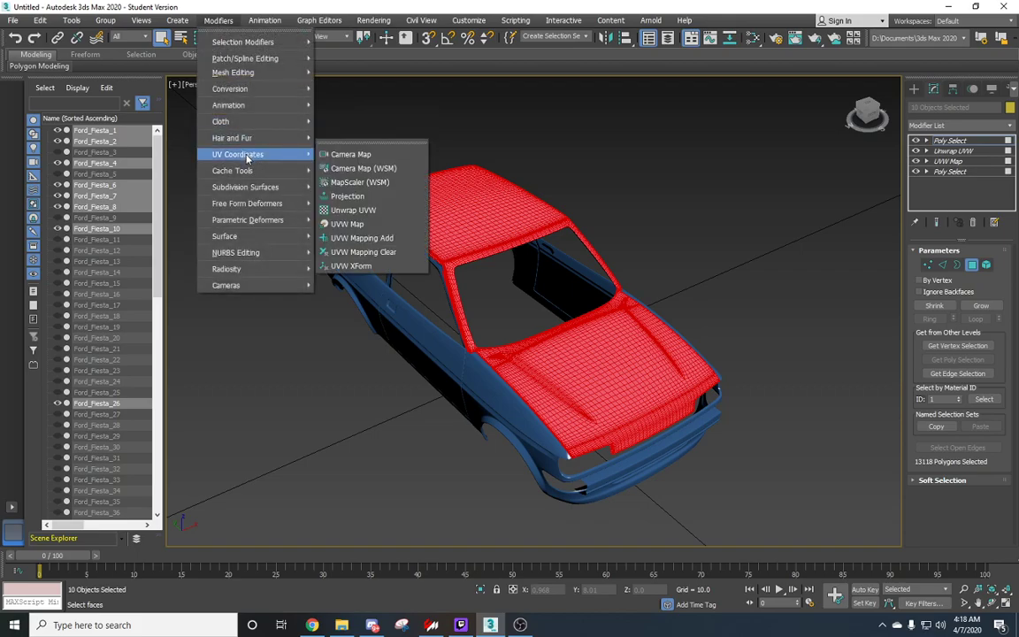
{"action": "left_click", "coordinate": [368, 226]}
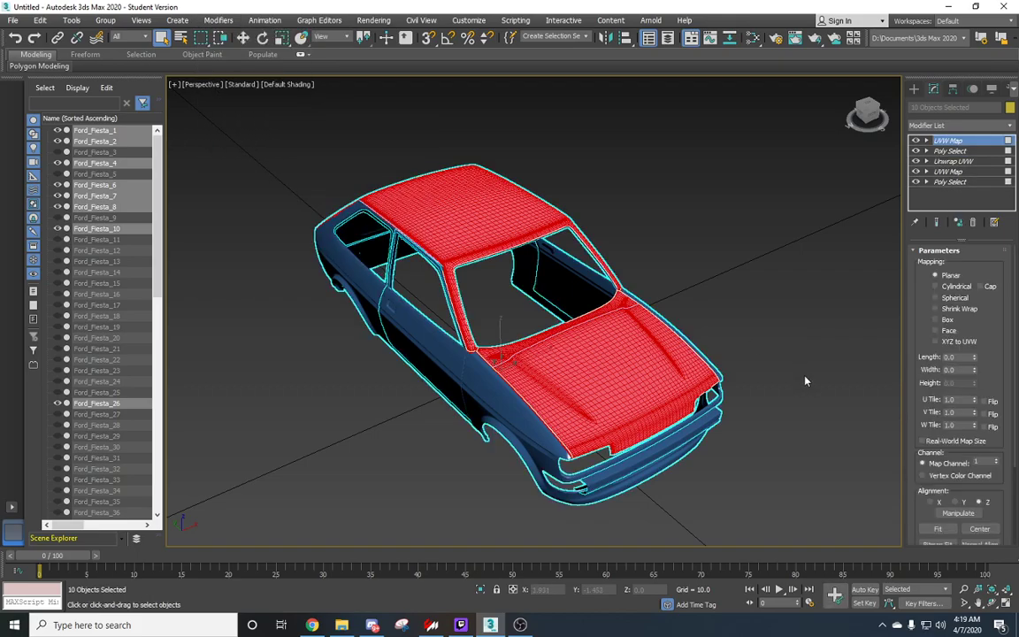
{"action": "left_click", "coordinate": [926, 441]}
{"action": "middle_click_drag", "start_coordinate": [716, 443], "coordinate": [835, 398], "text": "alt"}
{"action": "middle_click_drag", "start_coordinate": [678, 418], "coordinate": [614, 468], "text": "alt"}
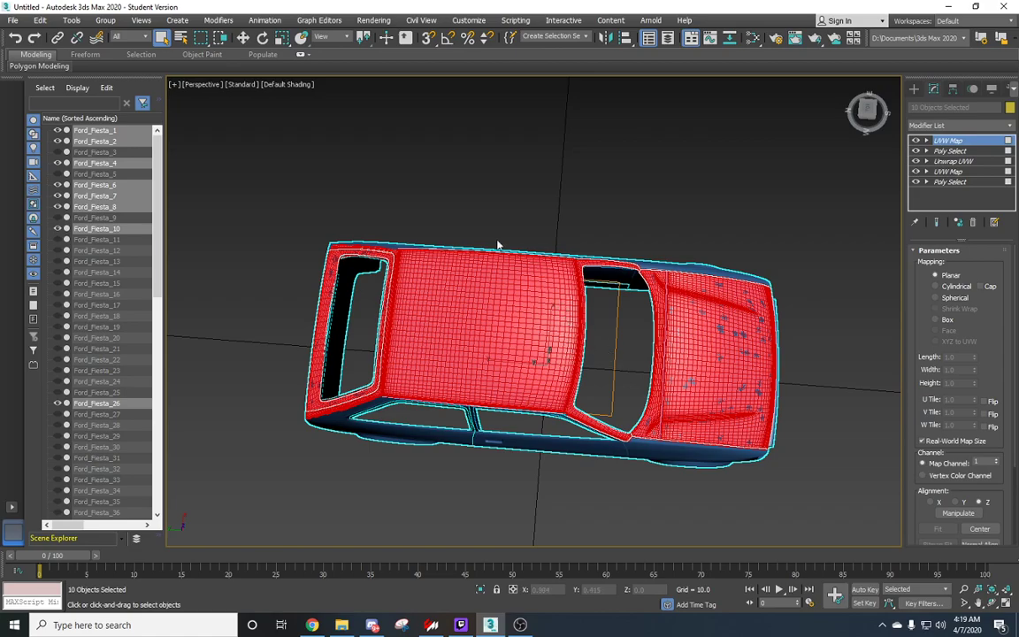
Step: Add an Unwrap UVW modifier above the UVW Map and open the UV editor
{"action": "left_click", "coordinate": [220, 21]}
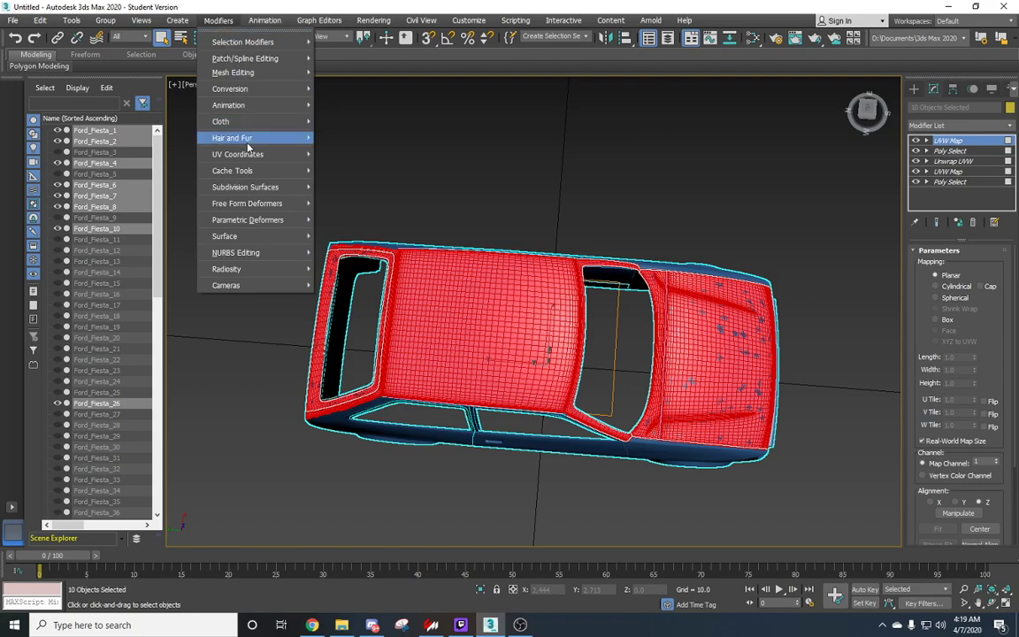
{"action": "mouse_move", "coordinate": [257, 154]}
{"action": "left_click", "coordinate": [353, 209]}
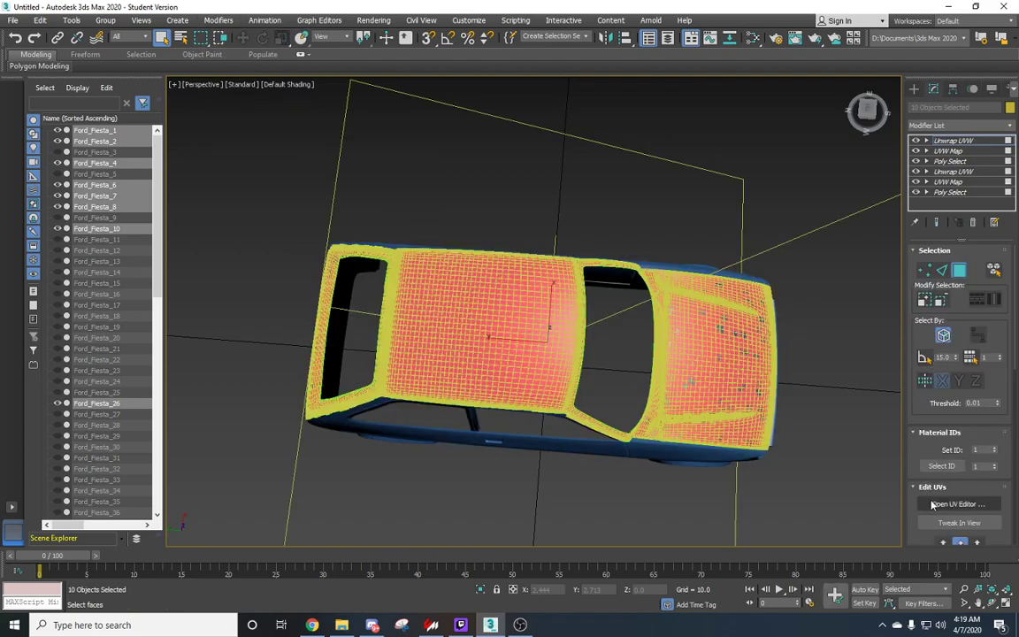
{"action": "left_click", "coordinate": [958, 503]}
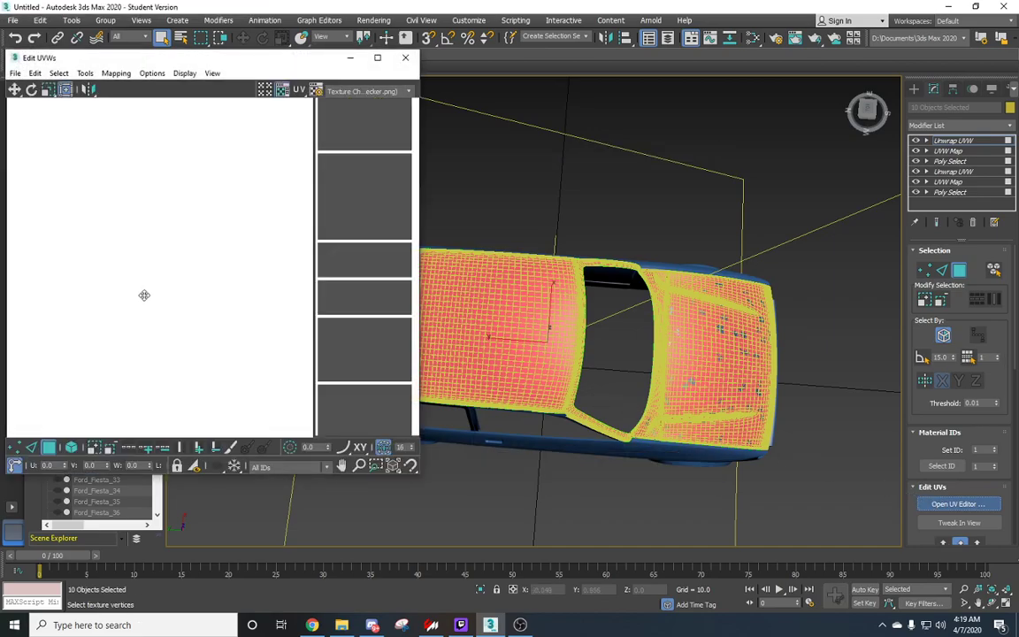
Step: Move the top-surface UV island below and left of the texture square, clear of the UV origin, and close the UV editor
{"action": "scroll", "coordinate": [144, 295], "scroll_direction": "down", "scroll_amount": 3}
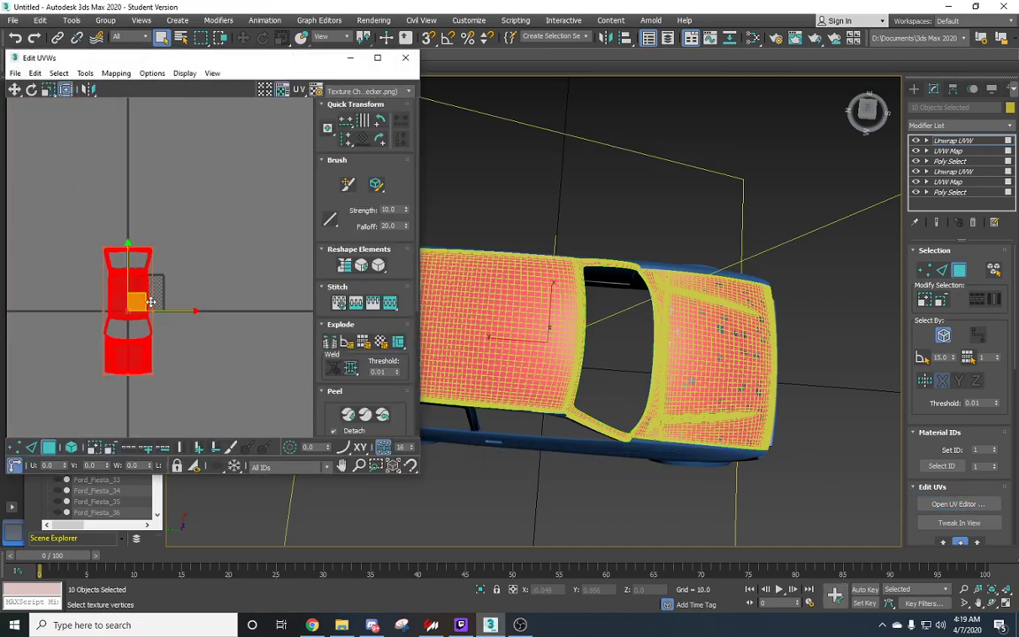
{"action": "middle_click_drag", "start_coordinate": [497, 404], "coordinate": [605, 401], "text": "alt"}
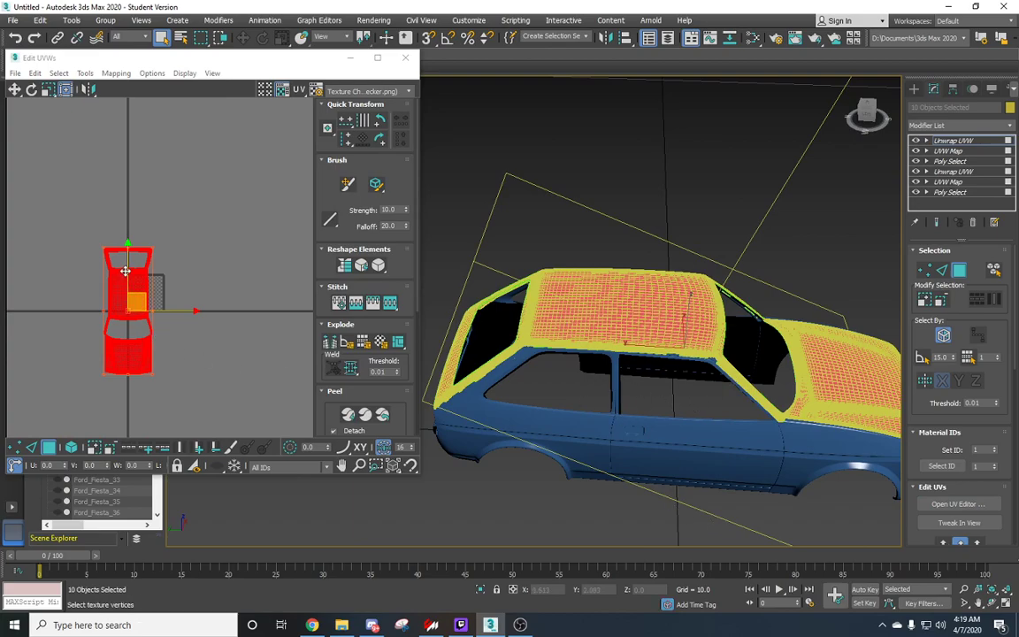
{"action": "left_click_drag", "start_coordinate": [128, 261], "coordinate": [128, 341]}
{"action": "scroll", "coordinate": [171, 346], "scroll_direction": "down", "scroll_amount": 2}
{"action": "middle_click_drag", "start_coordinate": [214, 379], "coordinate": [187, 315]}
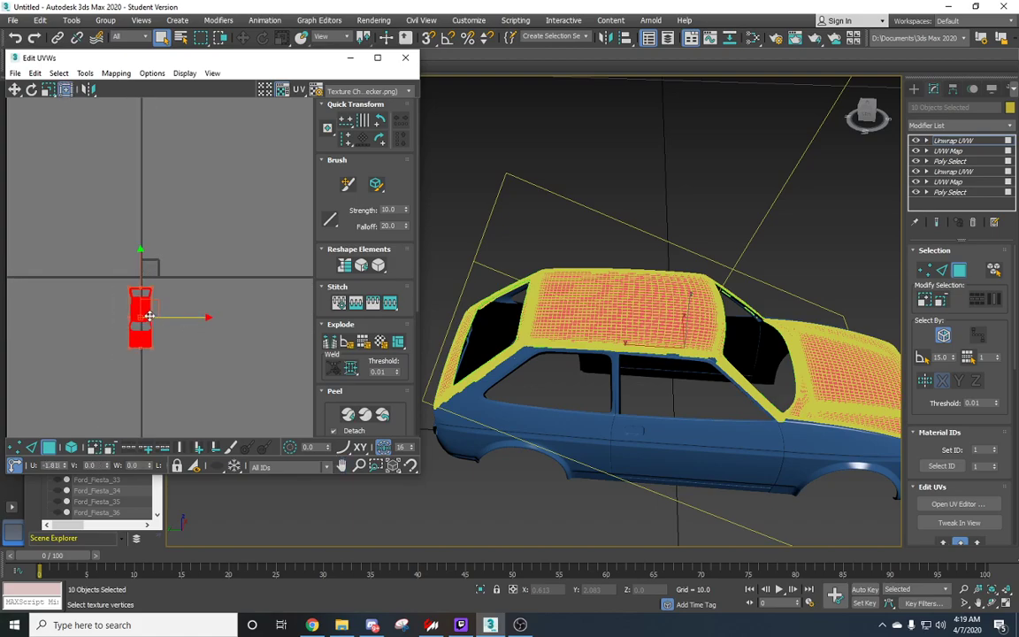
{"action": "left_click_drag", "start_coordinate": [149, 315], "coordinate": [110, 316]}
{"action": "key", "text": "ctrl+a"}
{"action": "scroll", "coordinate": [114, 307], "scroll_direction": "up", "scroll_amount": 3}
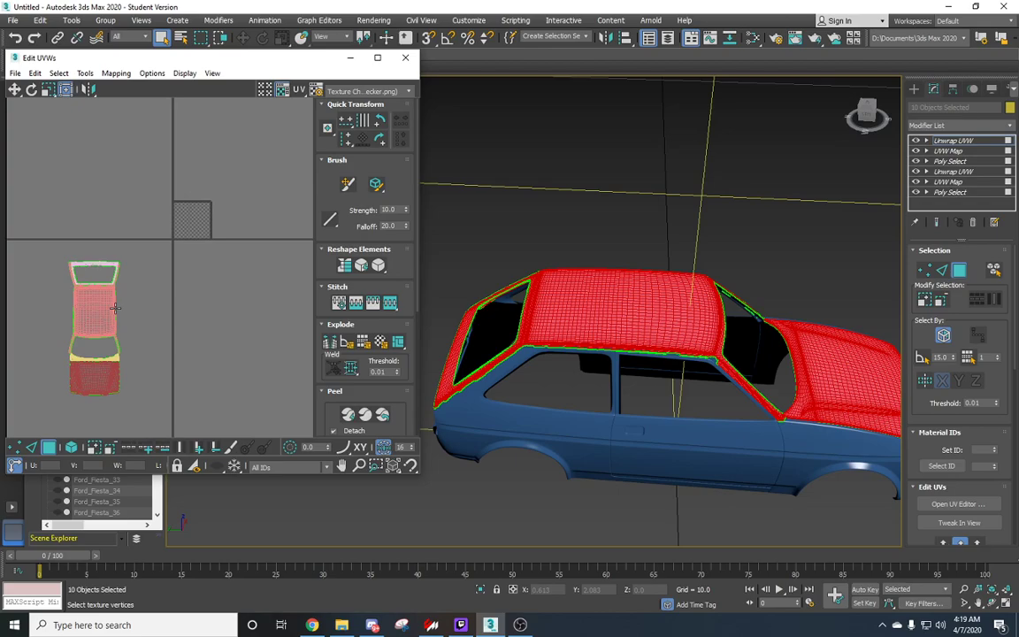
{"action": "middle_click_drag", "start_coordinate": [164, 322], "coordinate": [123, 329]}
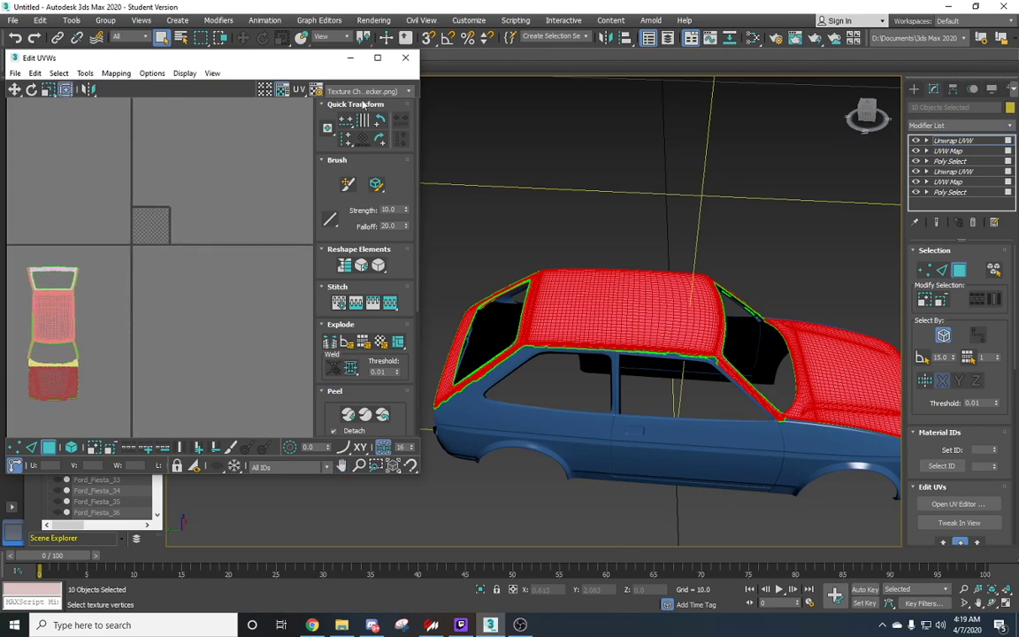
{"action": "left_click", "coordinate": [405, 58]}
Step: Add a Poly Select modifier on top of the stack and switch it to Element level
{"action": "middle_click_drag", "start_coordinate": [795, 203], "coordinate": [493, 303], "text": "alt"}
{"action": "middle_click_drag", "start_coordinate": [658, 328], "coordinate": [523, 226], "text": "alt"}
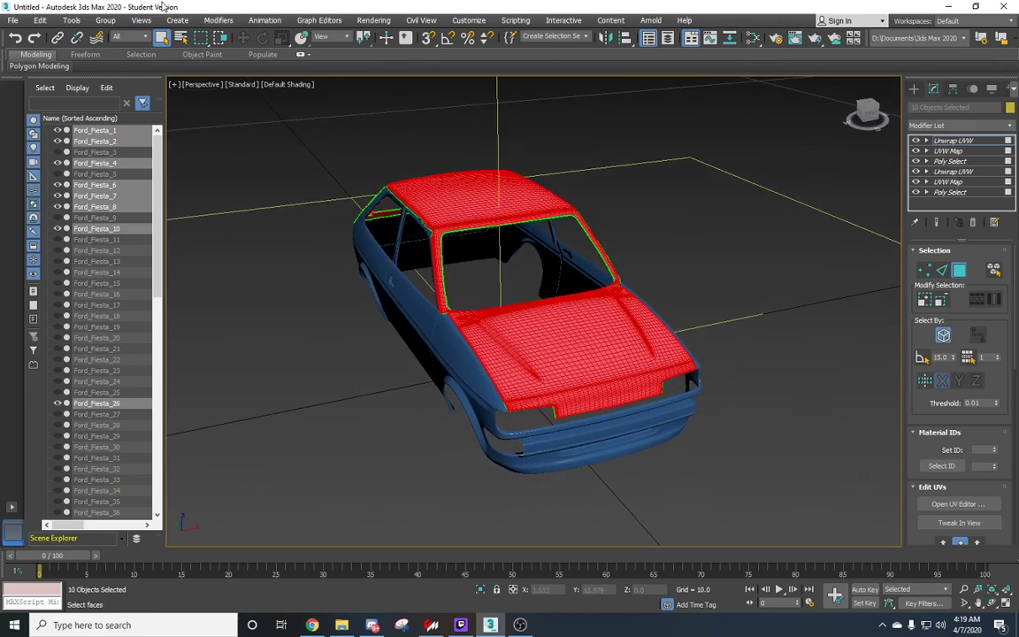
{"action": "left_click", "coordinate": [217, 20]}
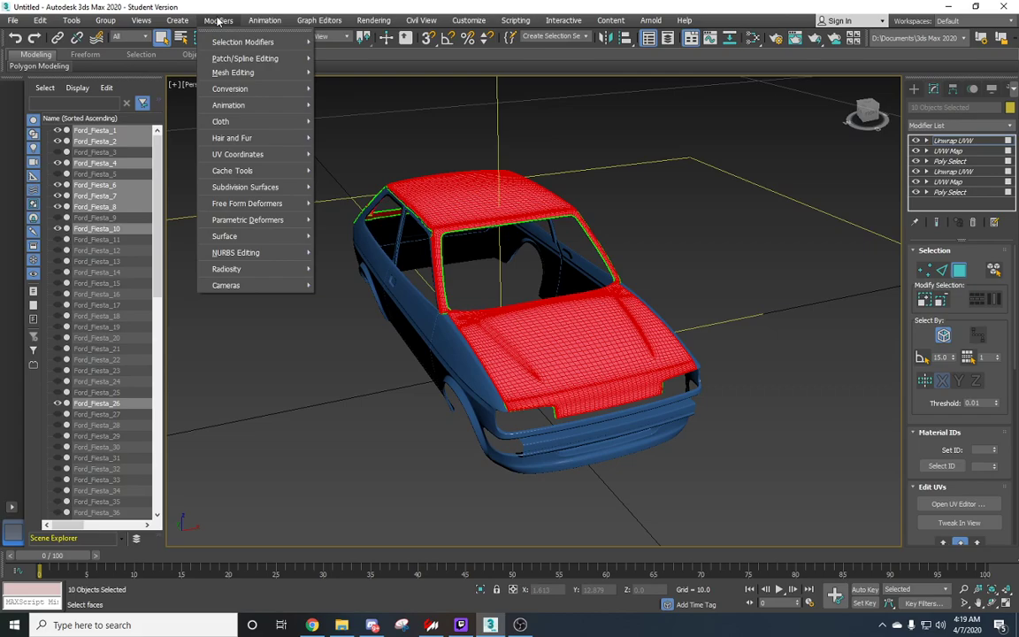
{"action": "mouse_move", "coordinate": [277, 155]}
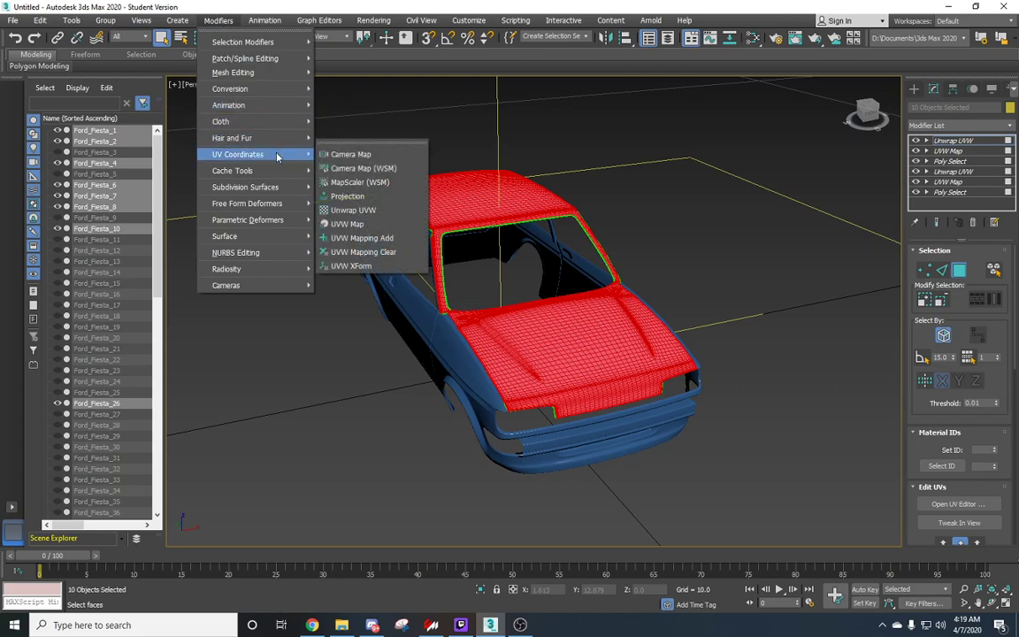
{"action": "mouse_move", "coordinate": [238, 44]}
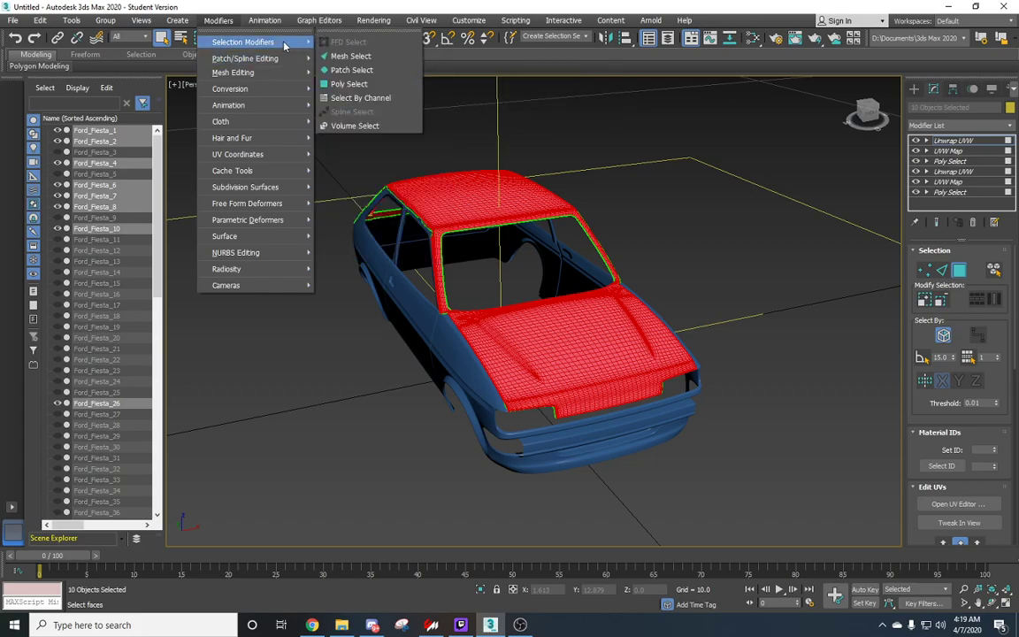
{"action": "left_click", "coordinate": [341, 84]}
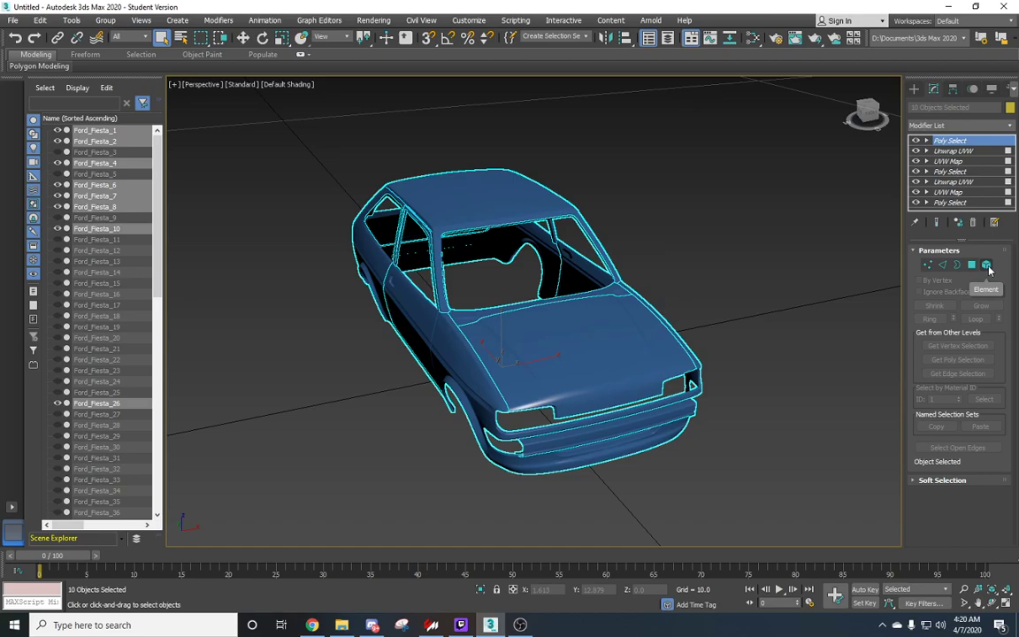
{"action": "left_click", "coordinate": [986, 265]}
{"action": "middle_click_drag", "start_coordinate": [645, 416], "coordinate": [661, 466], "text": "alt"}
{"action": "left_click_drag", "start_coordinate": [654, 485], "coordinate": [397, 379]}
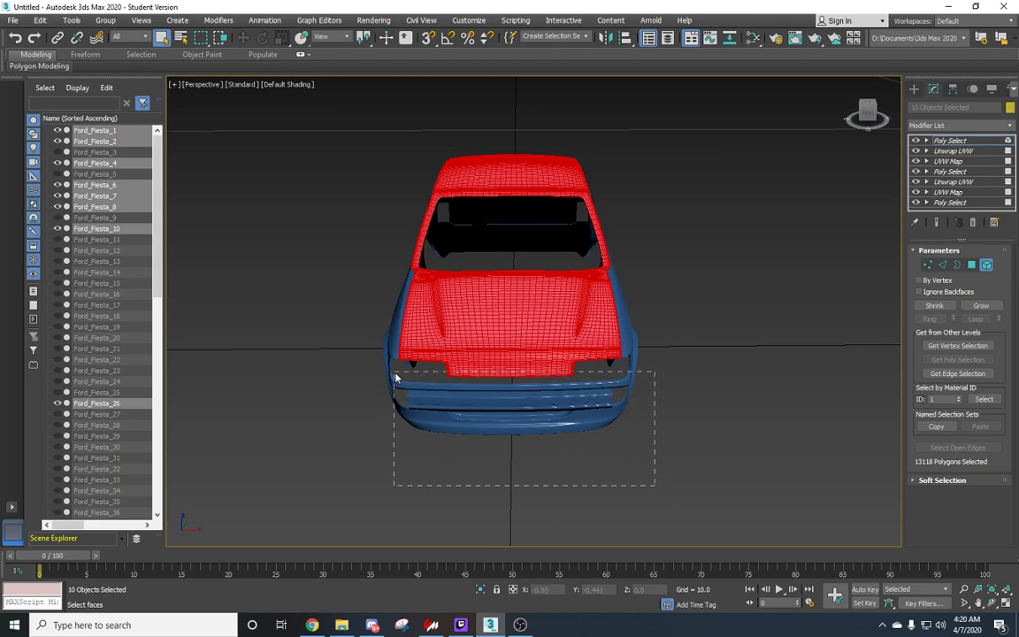
{"action": "left_click_drag", "start_coordinate": [395, 378], "coordinate": [396, 378]}
{"action": "left_click_drag", "start_coordinate": [396, 378], "coordinate": [610, 467]}
{"action": "middle_click_drag", "start_coordinate": [610, 466], "coordinate": [584, 433], "text": "alt"}
{"action": "left_click", "coordinate": [673, 457]}
{"action": "middle_click_drag", "start_coordinate": [673, 457], "coordinate": [534, 355], "text": "alt"}
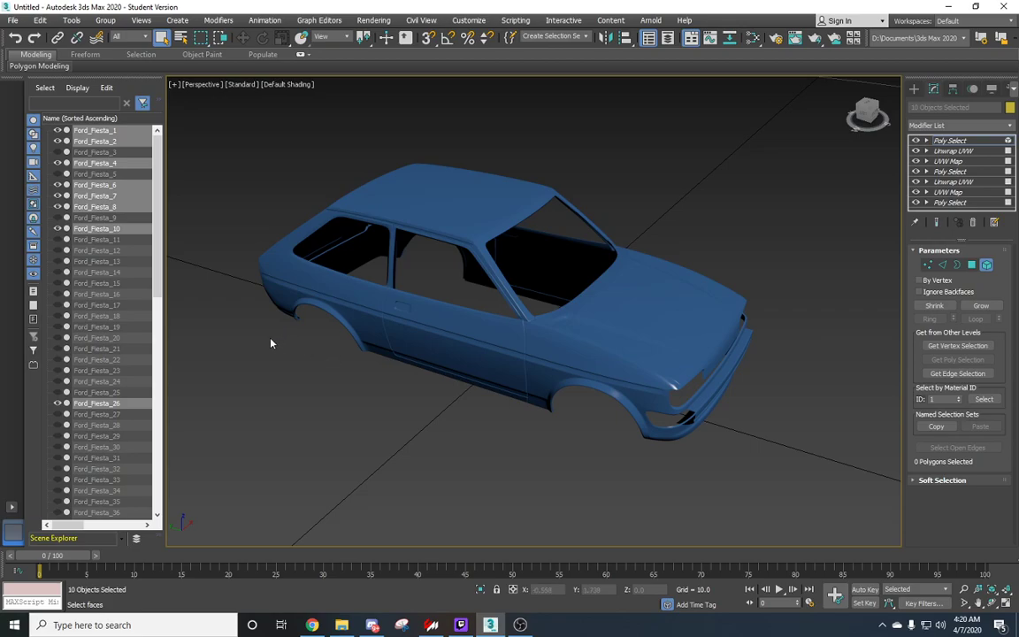
Step: Select the front bumper elements with the connected fenders, leaving the hood out of the selection
{"action": "middle_click_drag", "start_coordinate": [511, 323], "coordinate": [600, 343], "text": "alt"}
{"action": "scroll", "coordinate": [600, 343], "scroll_direction": "up", "scroll_amount": 5}
{"action": "left_click", "coordinate": [502, 420]}
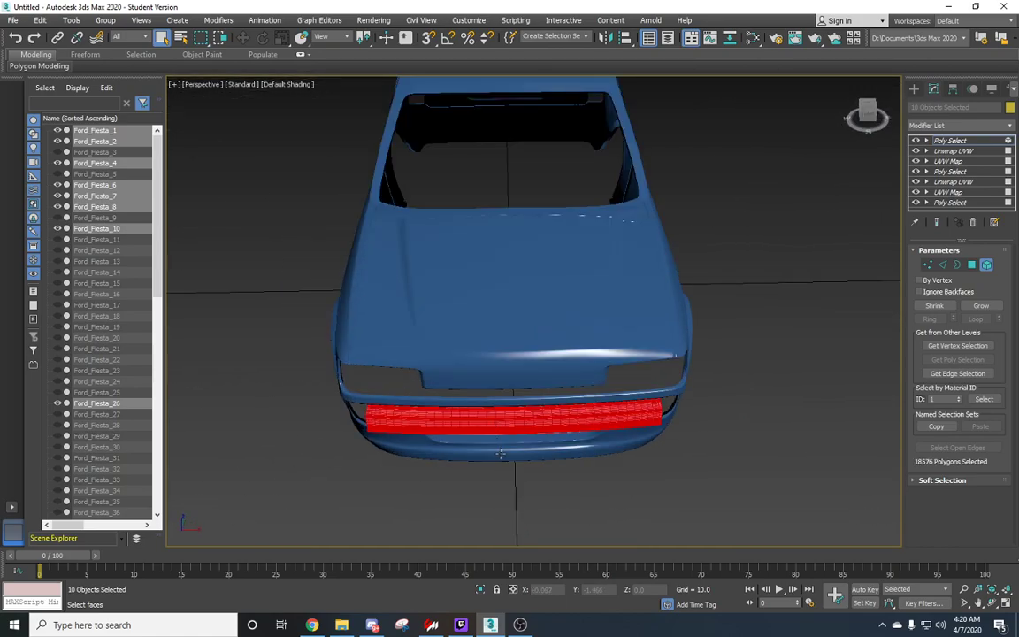
{"action": "middle_click_drag", "start_coordinate": [550, 542], "coordinate": [527, 381], "text": "alt"}
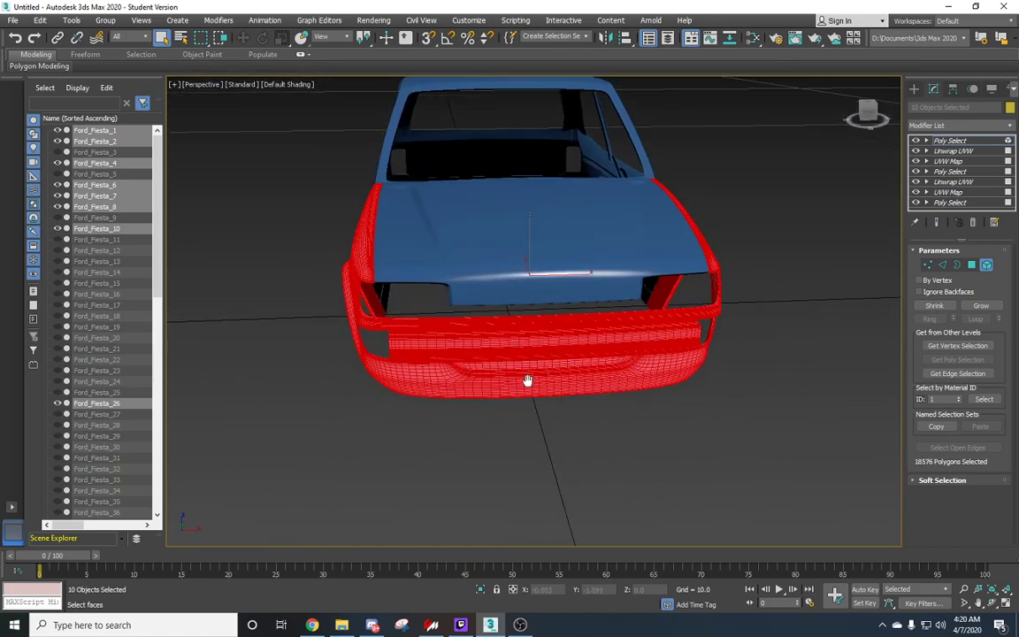
{"action": "left_click", "coordinate": [536, 292], "text": "ctrl"}
{"action": "left_click", "coordinate": [520, 294], "text": "alt"}
{"action": "middle_click_drag", "start_coordinate": [520, 294], "coordinate": [548, 338], "text": "alt"}
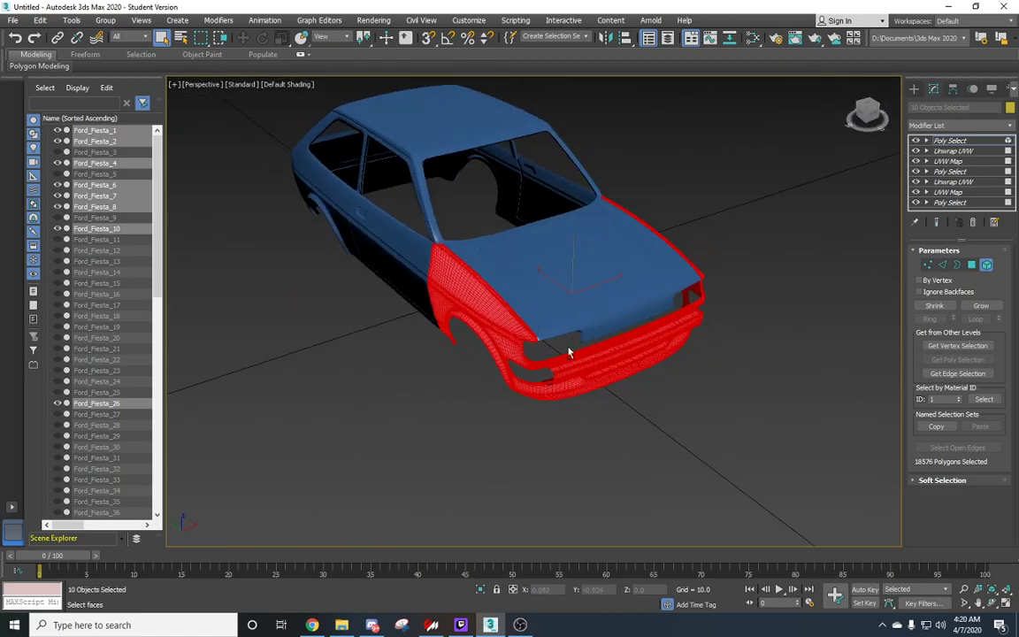
Step: Add the tailgate, rear bumper and adjoining rear body elements to the selection
{"action": "middle_click_drag", "start_coordinate": [434, 320], "coordinate": [704, 417], "text": "alt"}
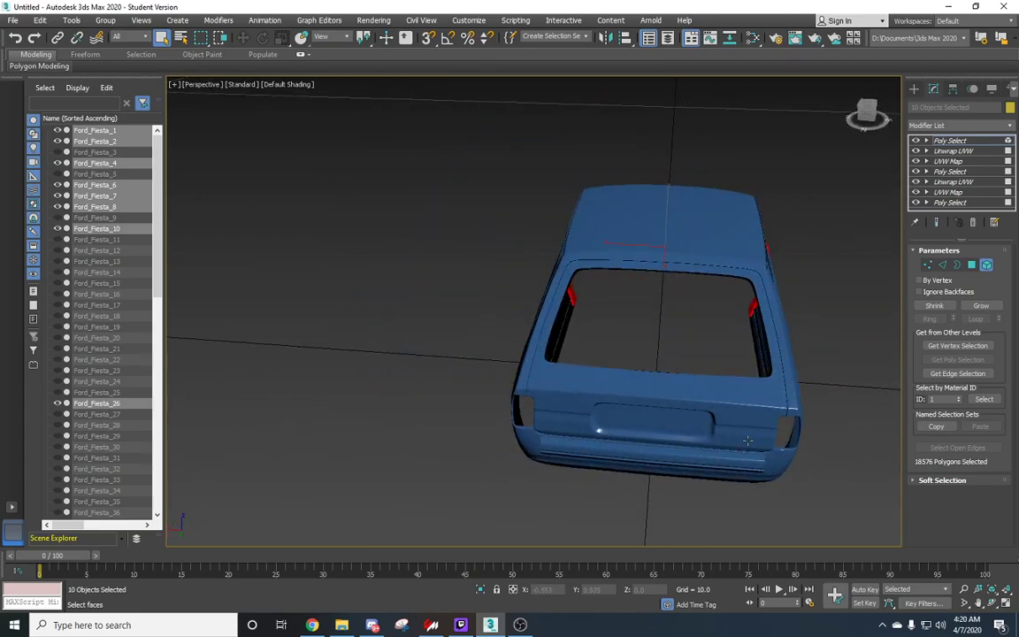
{"action": "left_click", "coordinate": [670, 403], "text": "ctrl"}
{"action": "left_click", "coordinate": [619, 432], "text": "ctrl"}
{"action": "mouse_move", "coordinate": [618, 431]}
{"action": "middle_mouse_down", "text": "alt"}
{"action": "mouse_move", "coordinate": [593, 390]}
{"action": "mouse_move", "coordinate": [425, 409]}
{"action": "mouse_move", "coordinate": [773, 334]}
{"action": "middle_mouse_up", "text": "alt"}
{"action": "left_click", "coordinate": [638, 403], "text": "ctrl"}
{"action": "middle_click_drag", "start_coordinate": [592, 386], "coordinate": [631, 413], "text": "alt"}
Step: At Polygon level, deselect the side panels and rear pillars around the tailgate, keeping the rear face selected
{"action": "left_click_drag", "start_coordinate": [630, 443], "coordinate": [676, 438]}
{"action": "scroll", "coordinate": [602, 352], "scroll_direction": "up", "scroll_amount": 8}
{"action": "left_click_drag", "start_coordinate": [458, 151], "coordinate": [466, 156]}
{"action": "middle_click_drag", "start_coordinate": [466, 156], "coordinate": [567, 283], "text": "alt"}
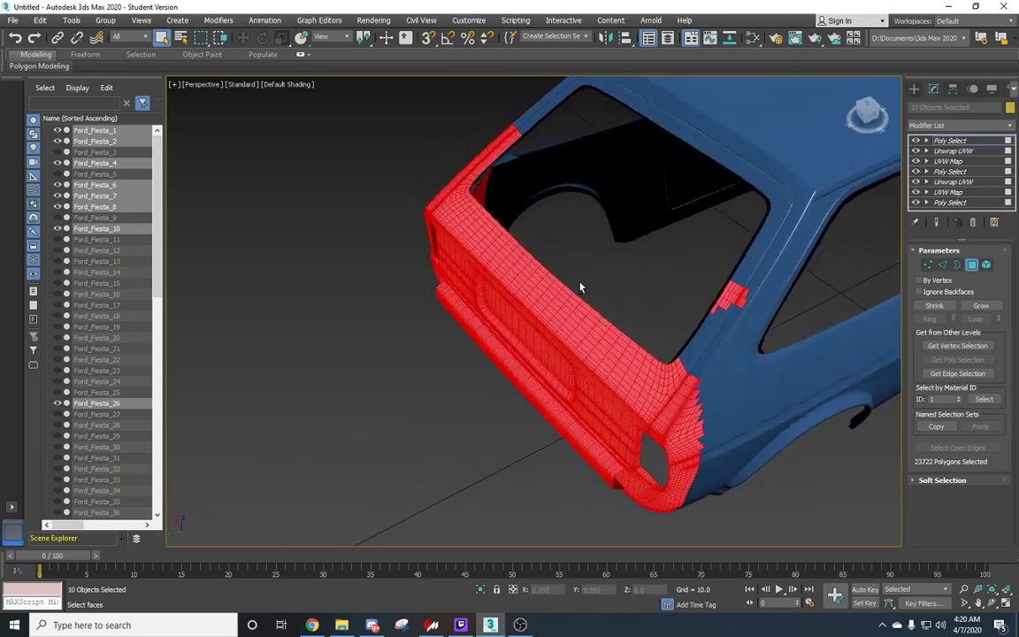
{"action": "left_click_drag", "start_coordinate": [792, 334], "coordinate": [792, 334], "text": "alt"}
{"action": "middle_click_drag", "start_coordinate": [714, 339], "coordinate": [505, 272], "text": "alt"}
{"action": "scroll", "coordinate": [509, 272], "scroll_direction": "down", "scroll_amount": 3}
{"action": "left_click_drag", "start_coordinate": [687, 303], "coordinate": [681, 298], "text": "alt"}
Step: Trim the quarter-panel polygons from the selection at the rear corners so it ends just beside the tail-light openings
{"action": "middle_click_drag", "start_coordinate": [681, 298], "coordinate": [575, 266], "text": "alt"}
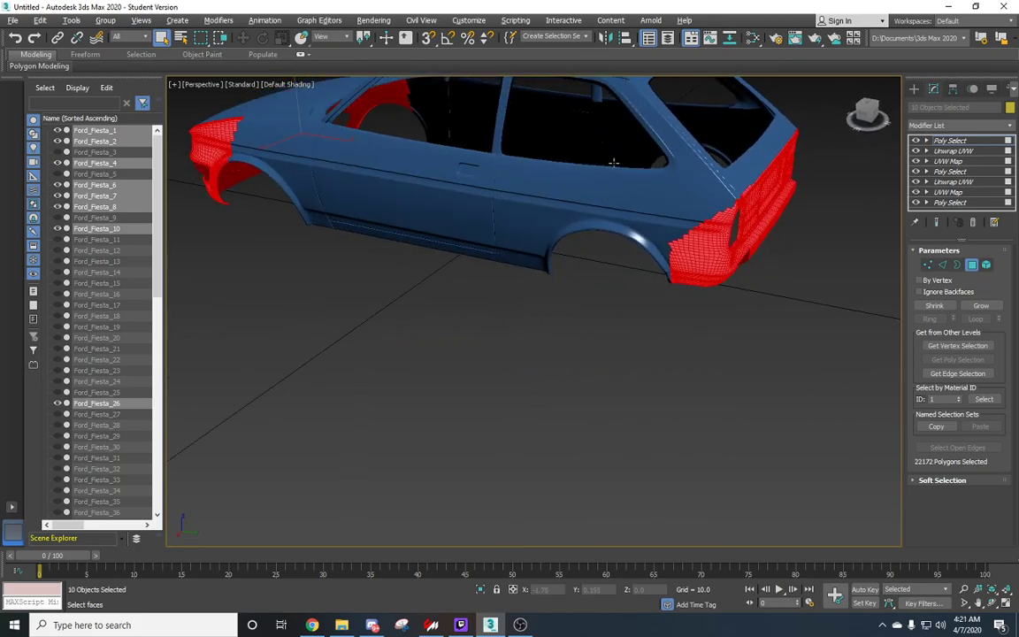
{"action": "left_click_drag", "start_coordinate": [730, 336], "coordinate": [705, 329], "text": "alt"}
{"action": "middle_click_drag", "start_coordinate": [729, 326], "coordinate": [634, 363], "text": "alt"}
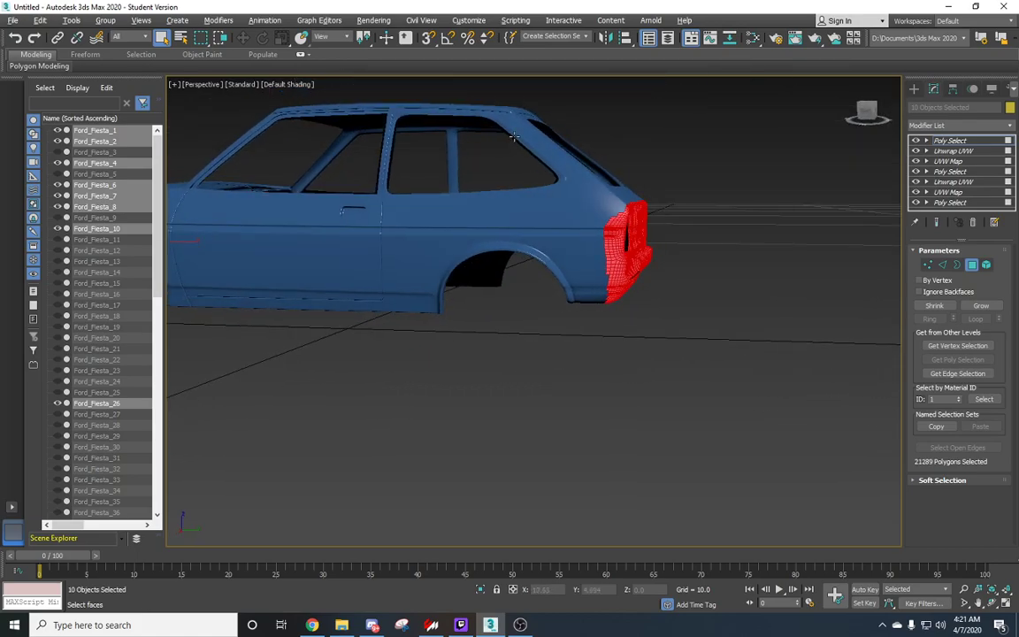
{"action": "middle_click_drag", "start_coordinate": [648, 257], "coordinate": [479, 150], "text": "alt"}
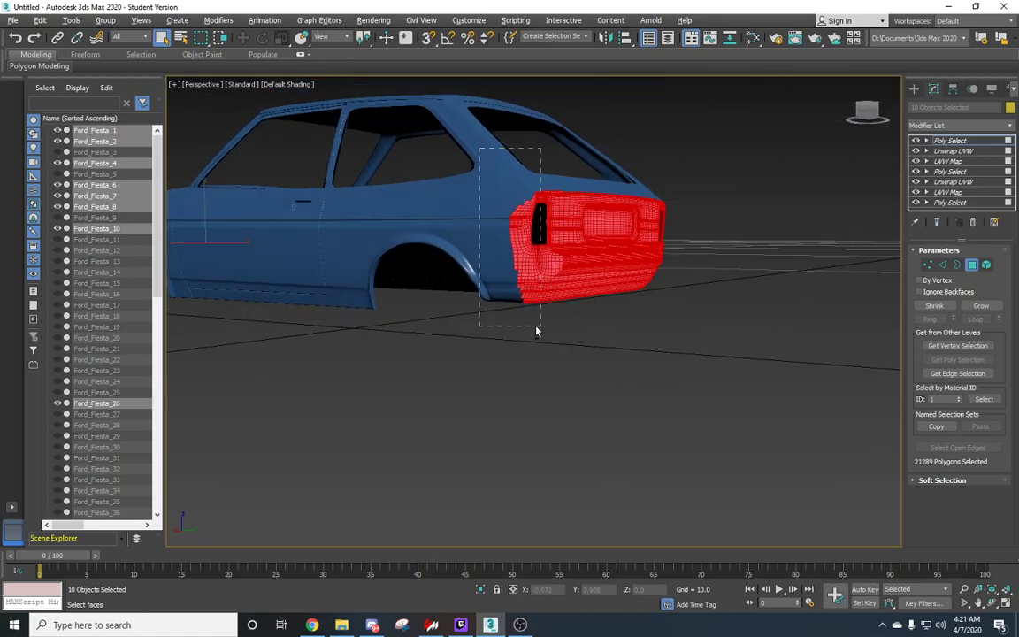
{"action": "left_click_drag", "start_coordinate": [525, 340], "coordinate": [532, 345], "text": "alt"}
{"action": "middle_click_drag", "start_coordinate": [532, 346], "coordinate": [644, 303], "text": "alt"}
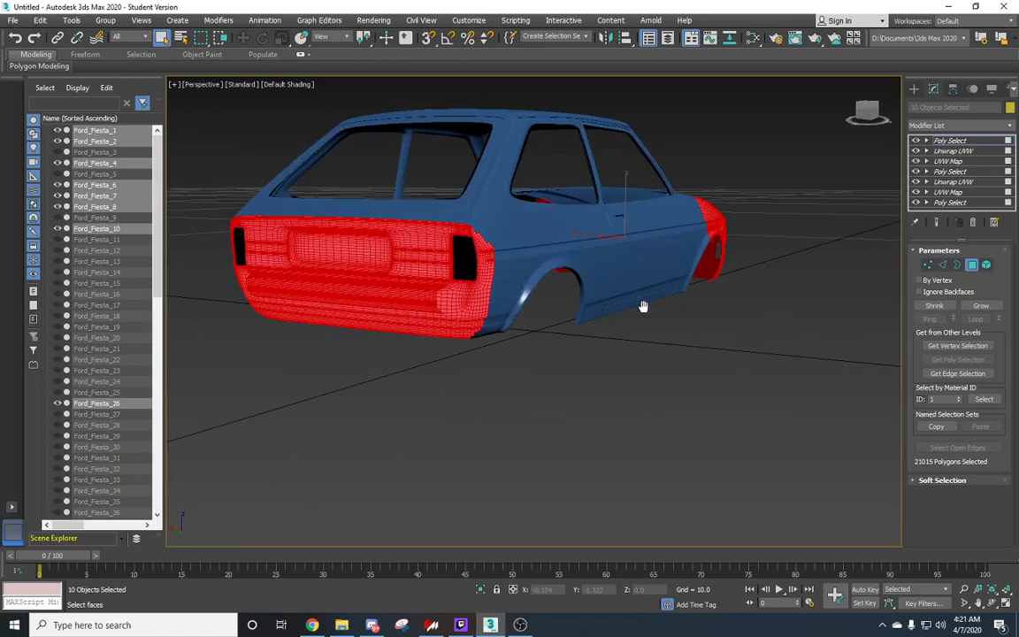
{"action": "left_click_drag", "start_coordinate": [479, 198], "coordinate": [478, 193], "text": "alt"}
Step: Add the missing polygons at the end of the front bumper on the side where the fender is deselected
{"action": "middle_click_drag", "start_coordinate": [479, 192], "coordinate": [498, 320], "text": "alt"}
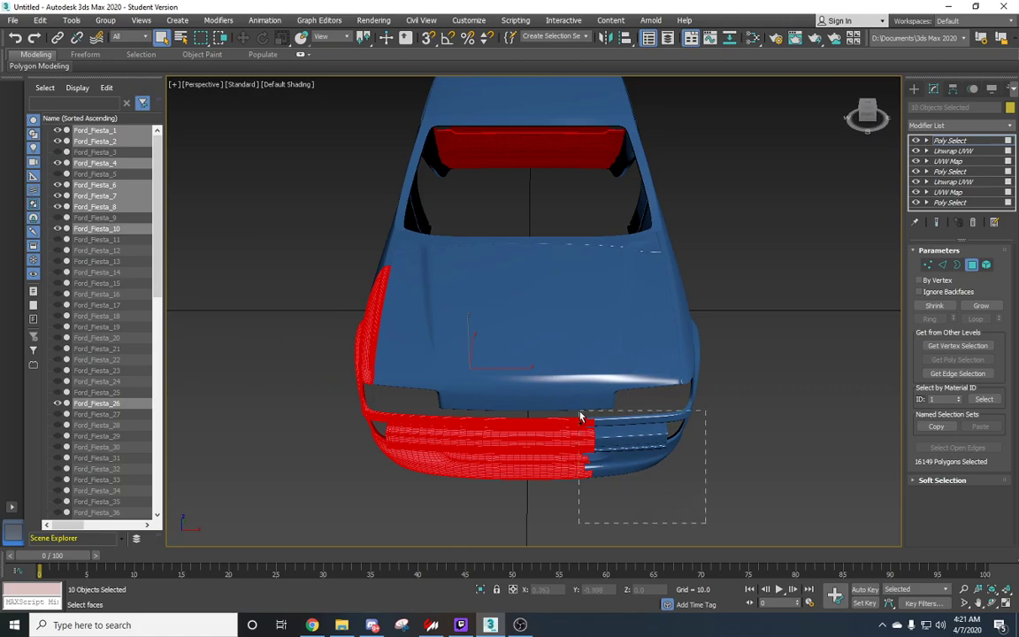
{"action": "left_click_drag", "start_coordinate": [573, 419], "coordinate": [573, 419], "text": "ctrl"}
{"action": "middle_click_drag", "start_coordinate": [573, 419], "coordinate": [629, 404], "text": "alt"}
{"action": "scroll", "coordinate": [614, 415], "scroll_direction": "up", "scroll_amount": 3}
{"action": "scroll", "coordinate": [597, 426], "scroll_direction": "down", "scroll_amount": 3}
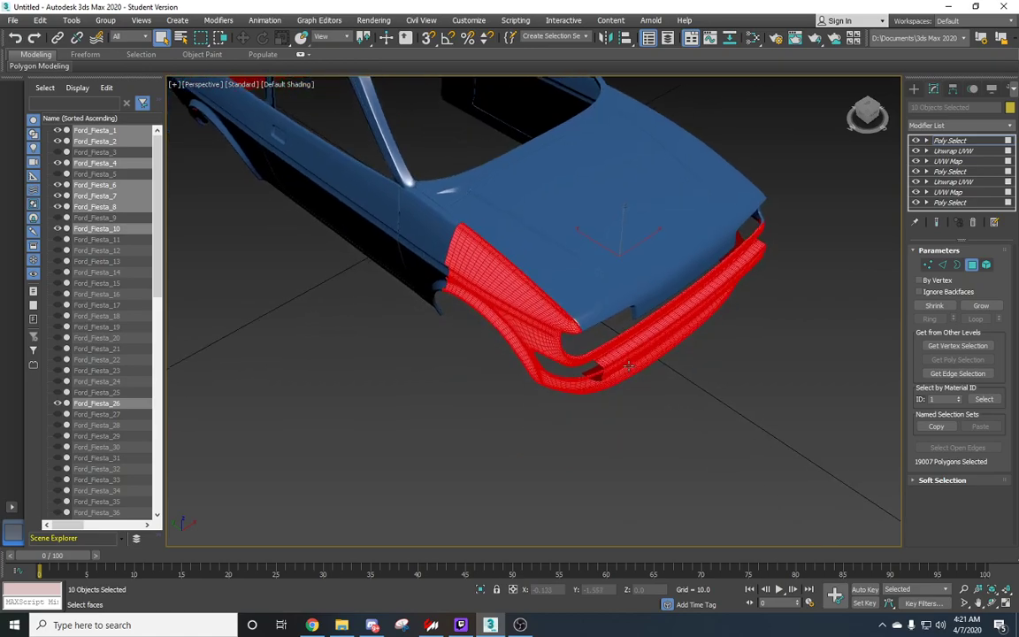
Step: Deselect the remaining front fender and wheel-arch polygons, keeping only the front bumper face selected
{"action": "scroll", "coordinate": [629, 404], "scroll_direction": "down", "scroll_amount": 3}
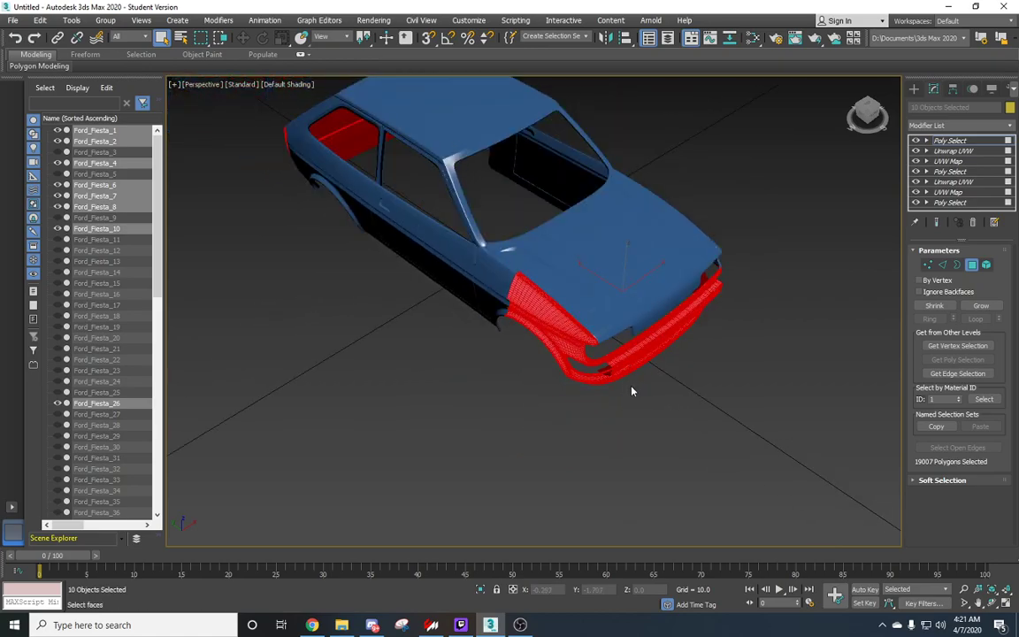
{"action": "middle_click_drag", "start_coordinate": [619, 363], "coordinate": [601, 380], "text": "alt"}
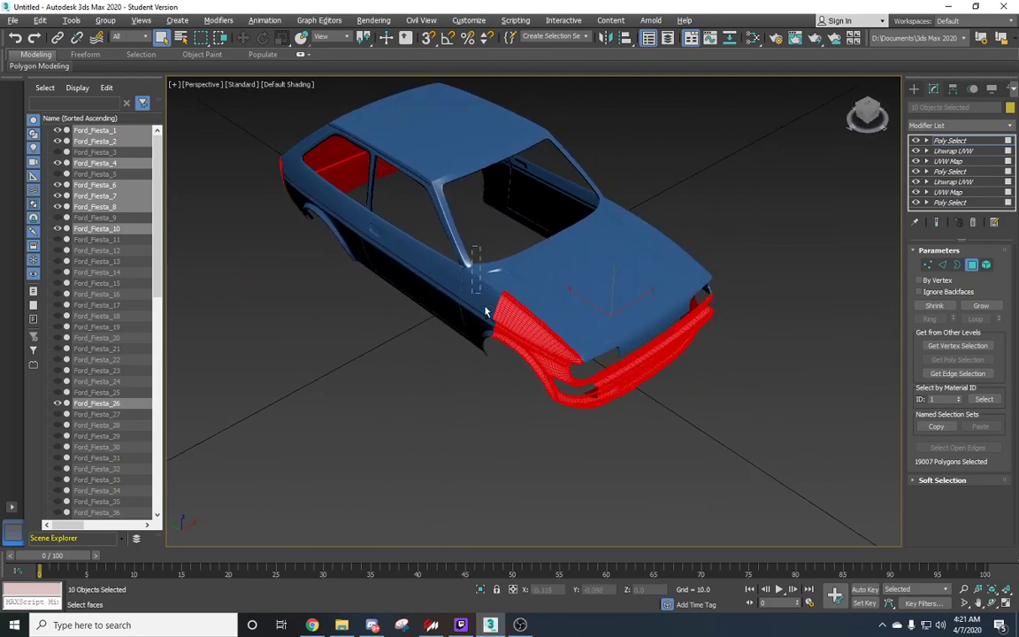
{"action": "left_click_drag", "start_coordinate": [584, 461], "coordinate": [586, 461], "text": "alt"}
{"action": "mouse_move", "coordinate": [586, 461]}
{"action": "middle_mouse_down"}
{"action": "mouse_move", "coordinate": [601, 460]}
{"action": "mouse_move", "coordinate": [554, 427]}
{"action": "mouse_move", "coordinate": [581, 473]}
{"action": "middle_mouse_up"}
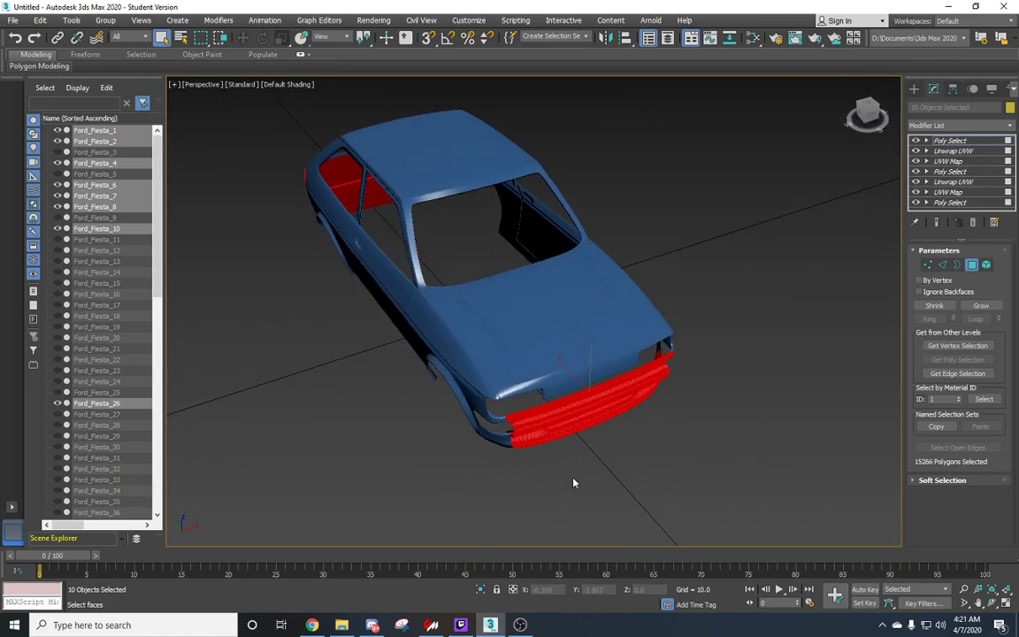
{"action": "left_click_drag", "start_coordinate": [511, 433], "coordinate": [511, 434], "text": "alt"}
{"action": "middle_click_drag", "start_coordinate": [511, 434], "coordinate": [517, 432], "text": "alt"}
{"action": "key", "text": "ctrl+z"}
Step: Add the missed polygons at the front bumper's corner beside the headlight opening and check the selection from the front
{"action": "middle_click_drag", "start_coordinate": [466, 484], "coordinate": [524, 459], "text": "alt"}
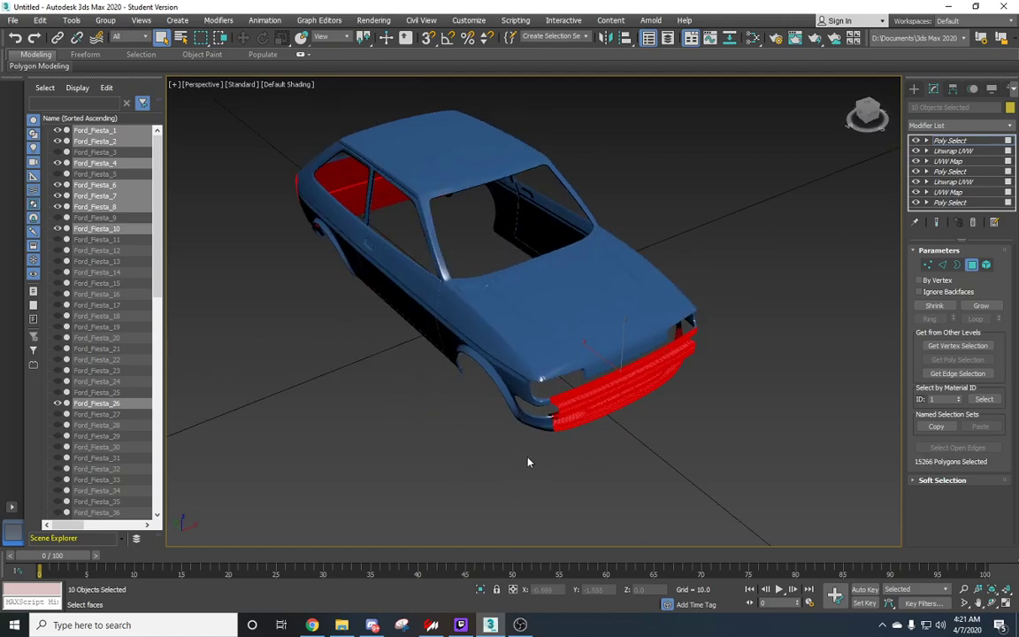
{"action": "left_click_drag", "start_coordinate": [541, 398], "coordinate": [541, 398], "text": "ctrl"}
{"action": "middle_click_drag", "start_coordinate": [541, 398], "coordinate": [609, 442], "text": "alt"}
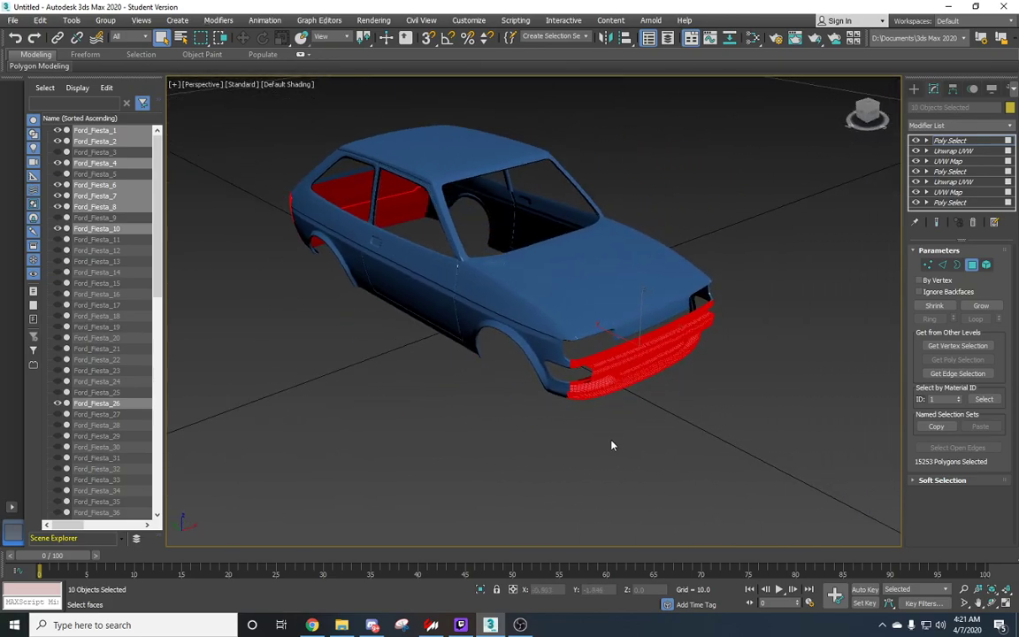
{"action": "mouse_move", "coordinate": [560, 386]}
{"action": "middle_mouse_down", "text": "alt"}
{"action": "mouse_move", "coordinate": [571, 416]}
{"action": "mouse_move", "coordinate": [332, 409]}
{"action": "mouse_move", "coordinate": [707, 409]}
{"action": "mouse_move", "coordinate": [341, 422]}
{"action": "mouse_move", "coordinate": [402, 411]}
{"action": "mouse_move", "coordinate": [771, 409]}
{"action": "mouse_move", "coordinate": [693, 377]}
{"action": "mouse_move", "coordinate": [735, 427]}
{"action": "mouse_move", "coordinate": [573, 432]}
{"action": "mouse_move", "coordinate": [496, 382]}
{"action": "mouse_move", "coordinate": [591, 404]}
{"action": "mouse_move", "coordinate": [716, 411]}
{"action": "mouse_move", "coordinate": [561, 418]}
{"action": "mouse_move", "coordinate": [559, 365]}
{"action": "middle_mouse_up", "text": "alt"}
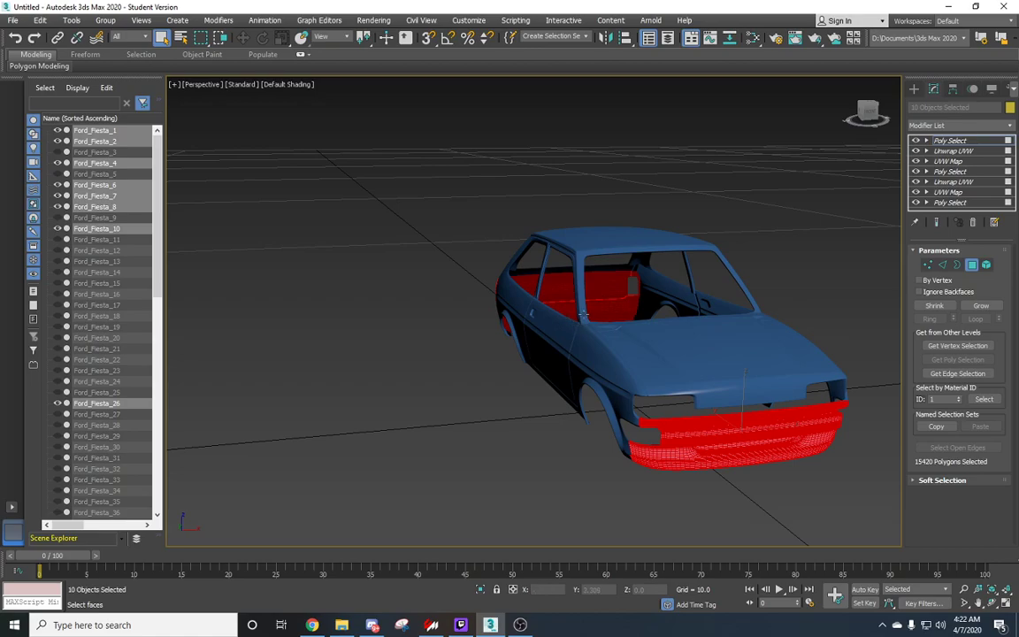
{"action": "middle_click_drag", "start_coordinate": [684, 389], "coordinate": [591, 358], "text": "alt"}
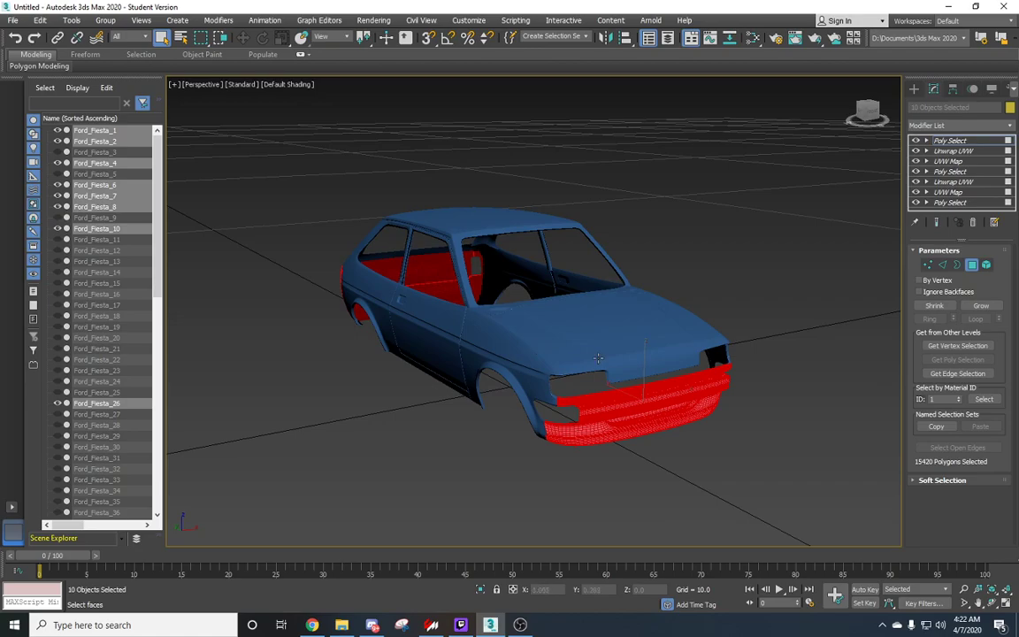
Step: Apply a planar UVW Map modifier to the selected front and rear surfaces with Real-World Map Size enabled and Y alignment
{"action": "left_click", "coordinate": [217, 20]}
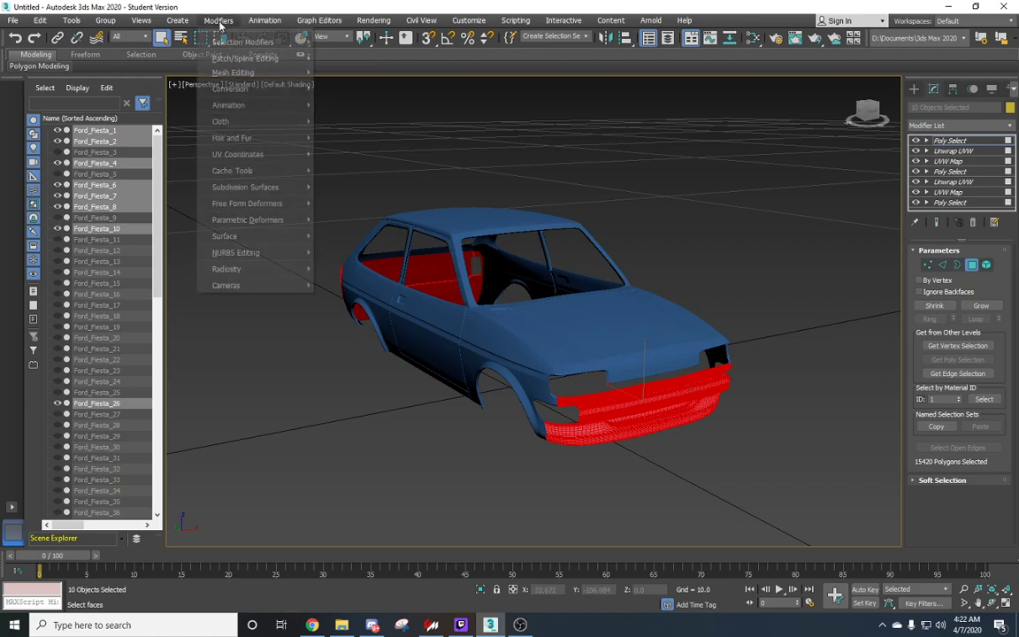
{"action": "mouse_move", "coordinate": [221, 150]}
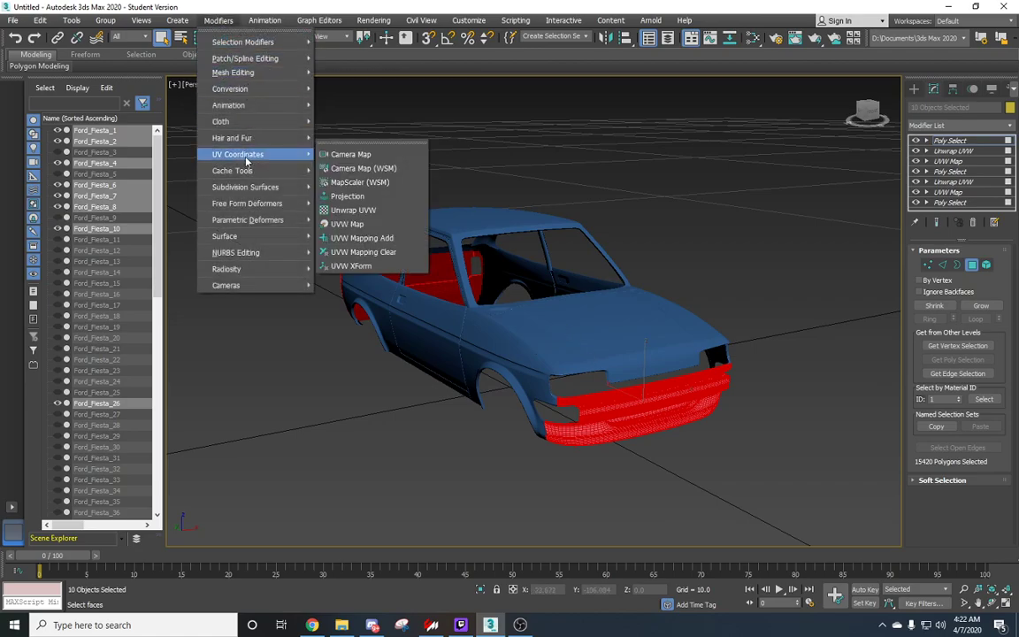
{"action": "left_click", "coordinate": [373, 227]}
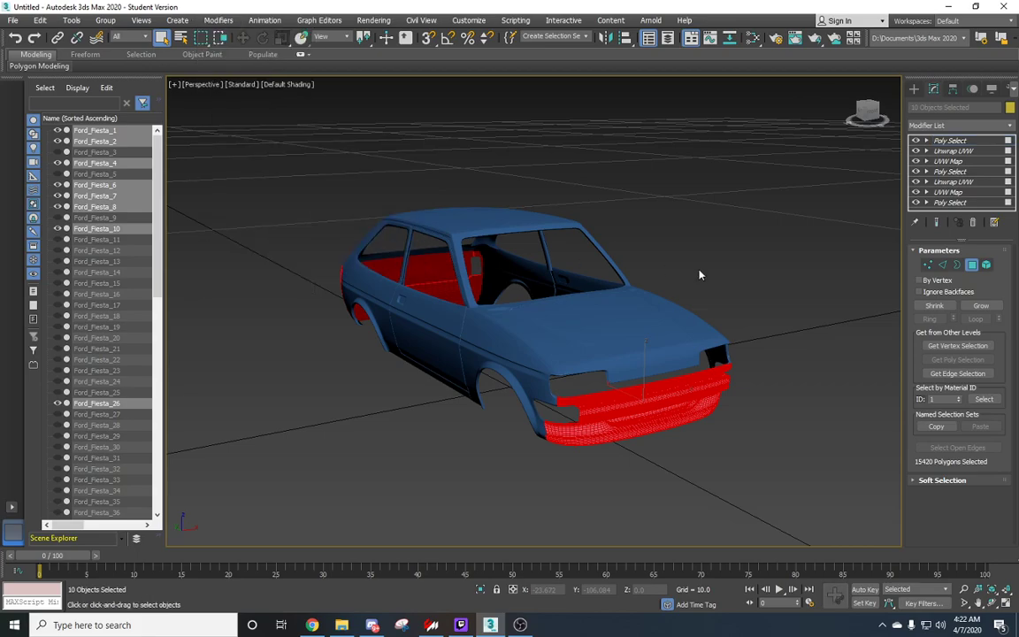
{"action": "left_click", "coordinate": [922, 440]}
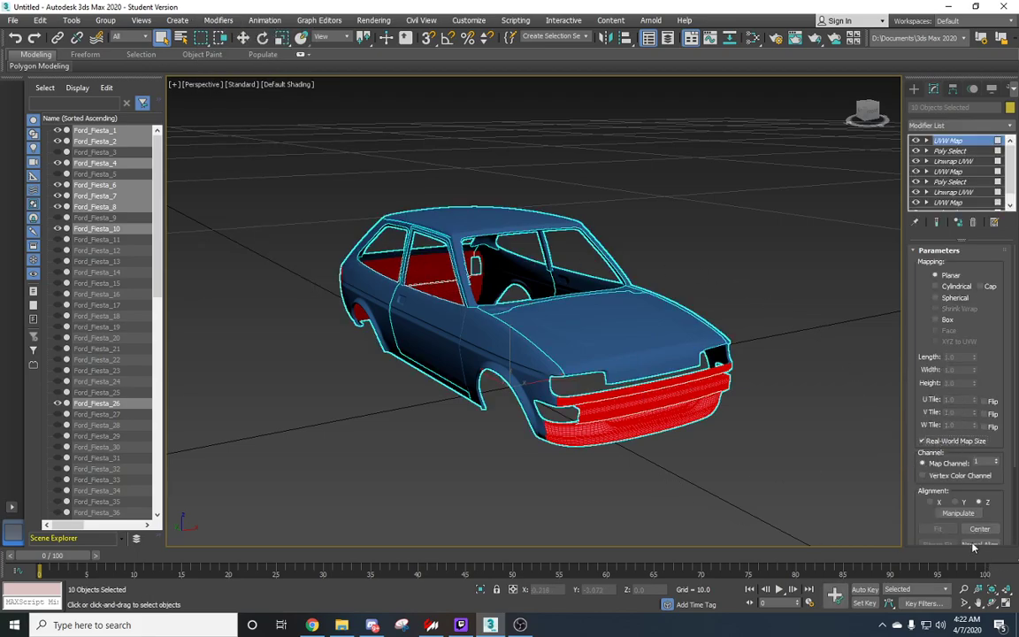
{"action": "middle_click_drag", "start_coordinate": [712, 436], "coordinate": [554, 317], "text": "alt"}
{"action": "middle_click_drag", "start_coordinate": [569, 431], "coordinate": [764, 398], "text": "alt"}
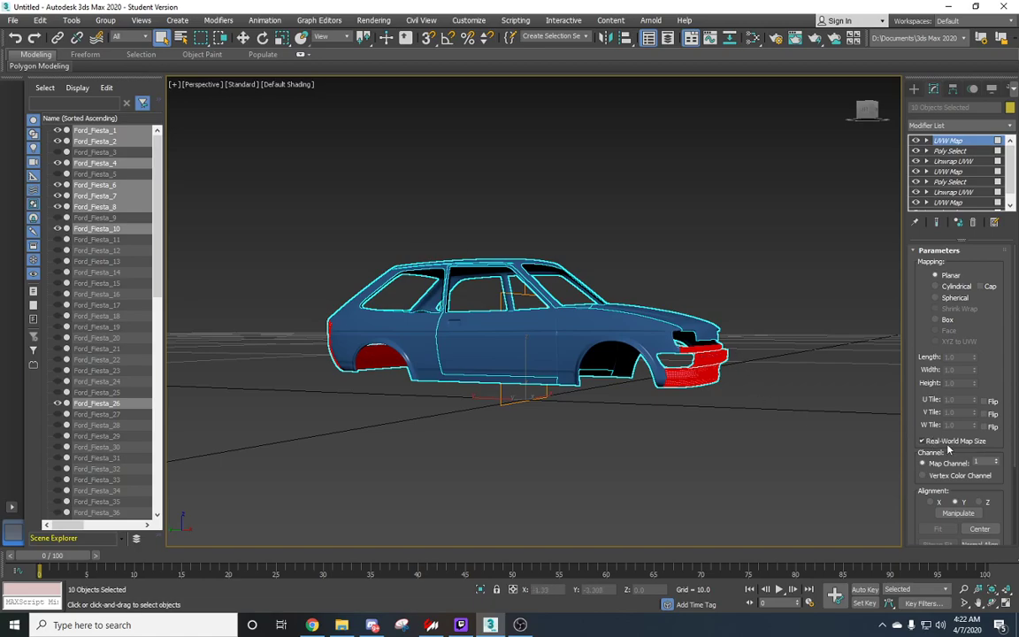
Step: Apply an Unwrap UVW modifier to the planar-mapped front and rear surfaces and display their layout in the UV editor
{"action": "left_click", "coordinate": [218, 20]}
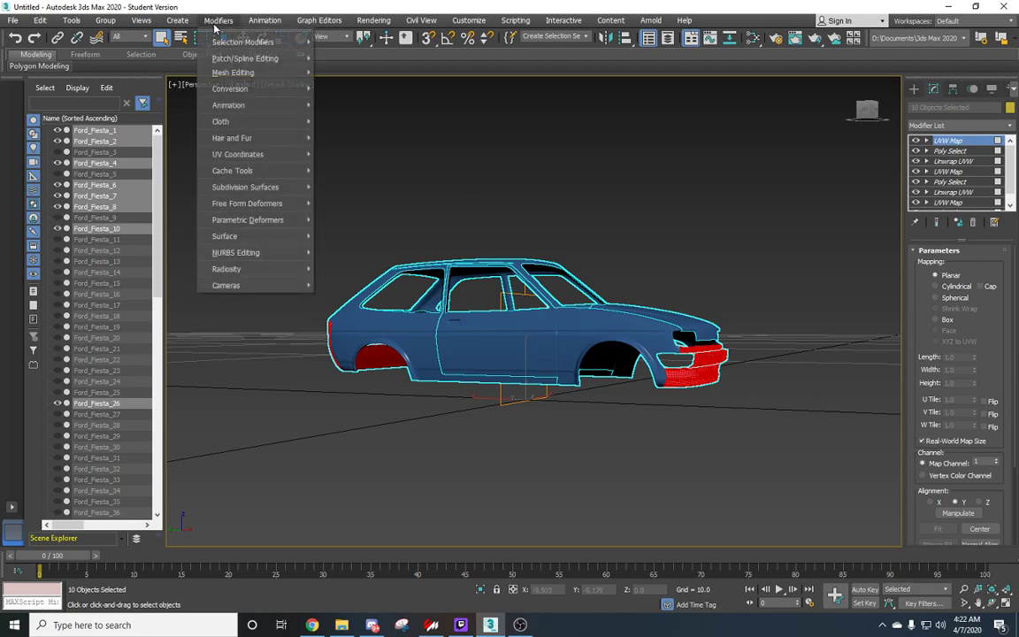
{"action": "mouse_move", "coordinate": [257, 154]}
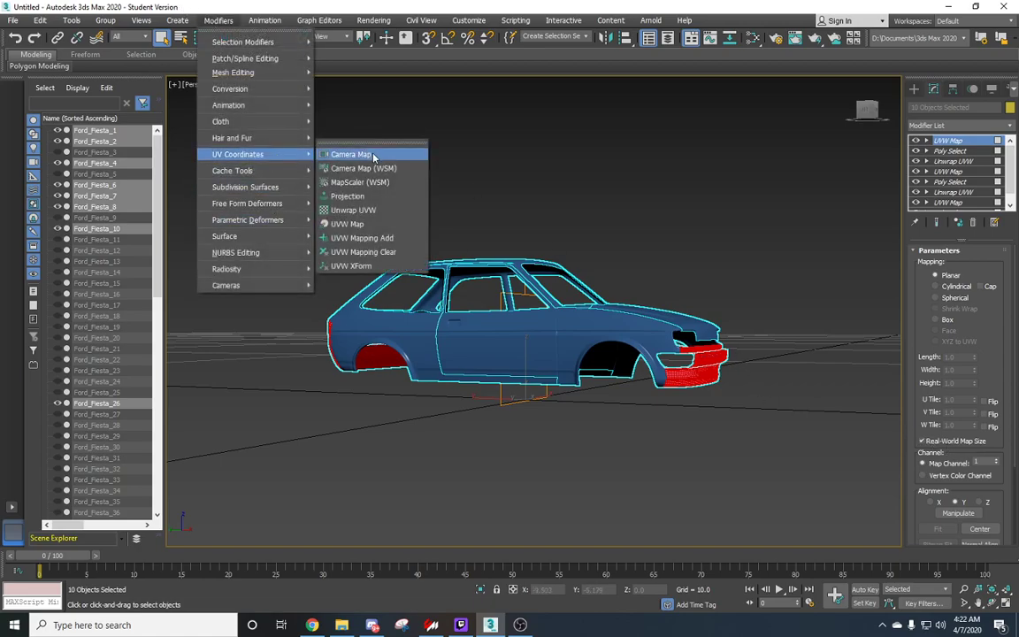
{"action": "left_click", "coordinate": [378, 212]}
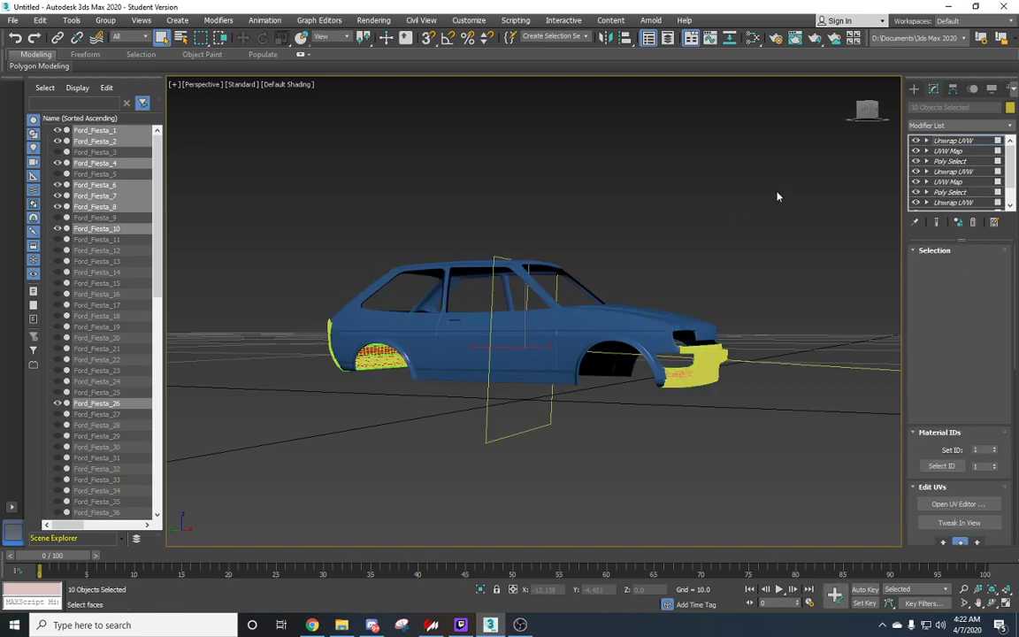
{"action": "left_click", "coordinate": [955, 506]}
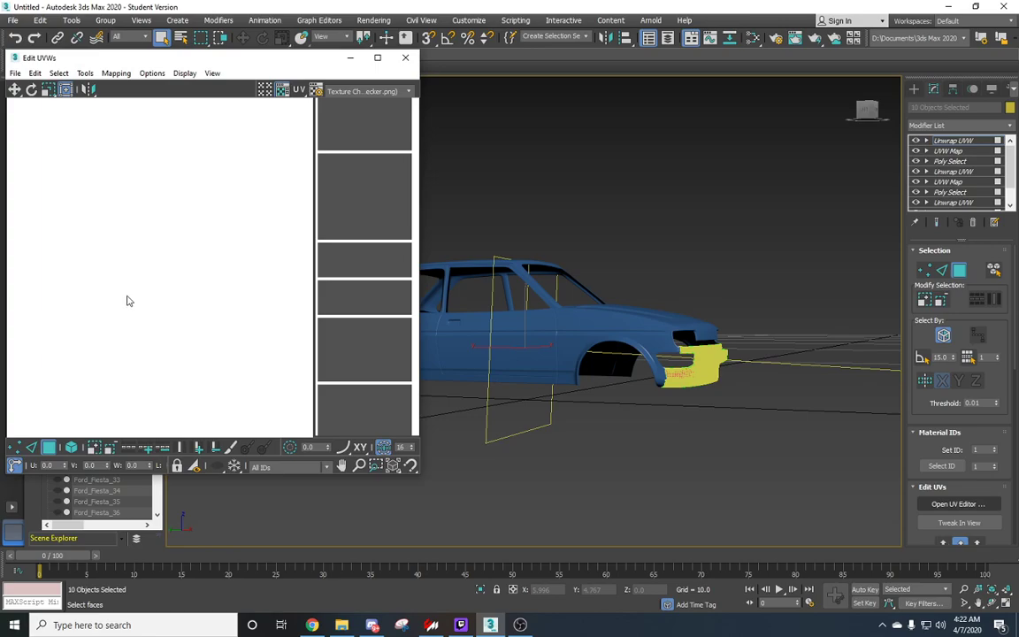
{"action": "scroll", "coordinate": [115, 265], "scroll_direction": "down", "scroll_amount": 5}
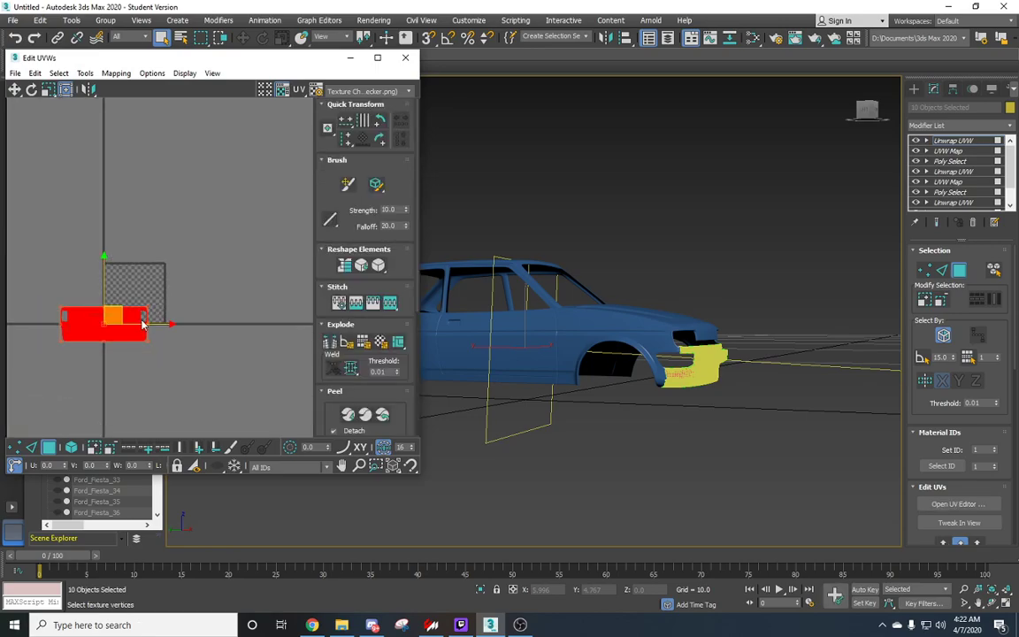
Step: Select only the front bumper's faces on the model and move their UV shell up, clear of the overlapping rear shell
{"action": "mouse_move", "coordinate": [629, 408]}
{"action": "middle_mouse_down", "text": "alt"}
{"action": "mouse_move", "coordinate": [629, 358]}
{"action": "mouse_move", "coordinate": [610, 358]}
{"action": "mouse_move", "coordinate": [616, 367]}
{"action": "mouse_move", "coordinate": [619, 354]}
{"action": "mouse_move", "coordinate": [626, 389]}
{"action": "middle_mouse_up", "text": "alt"}
{"action": "left_click", "coordinate": [781, 431]}
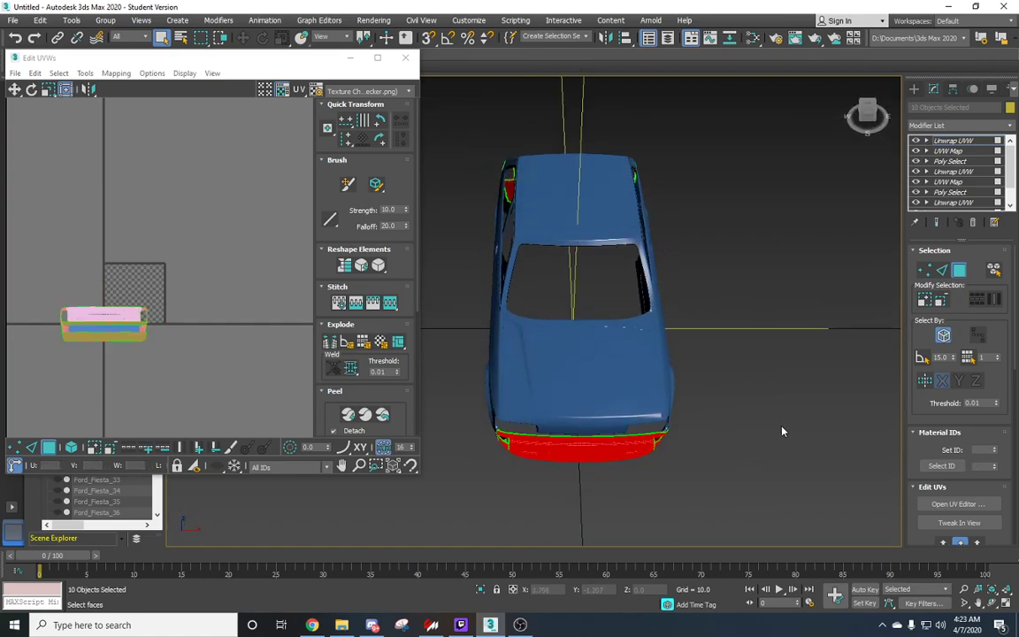
{"action": "left_click_drag", "start_coordinate": [801, 523], "coordinate": [461, 380]}
{"action": "middle_click_drag", "start_coordinate": [530, 371], "coordinate": [591, 295], "text": "alt"}
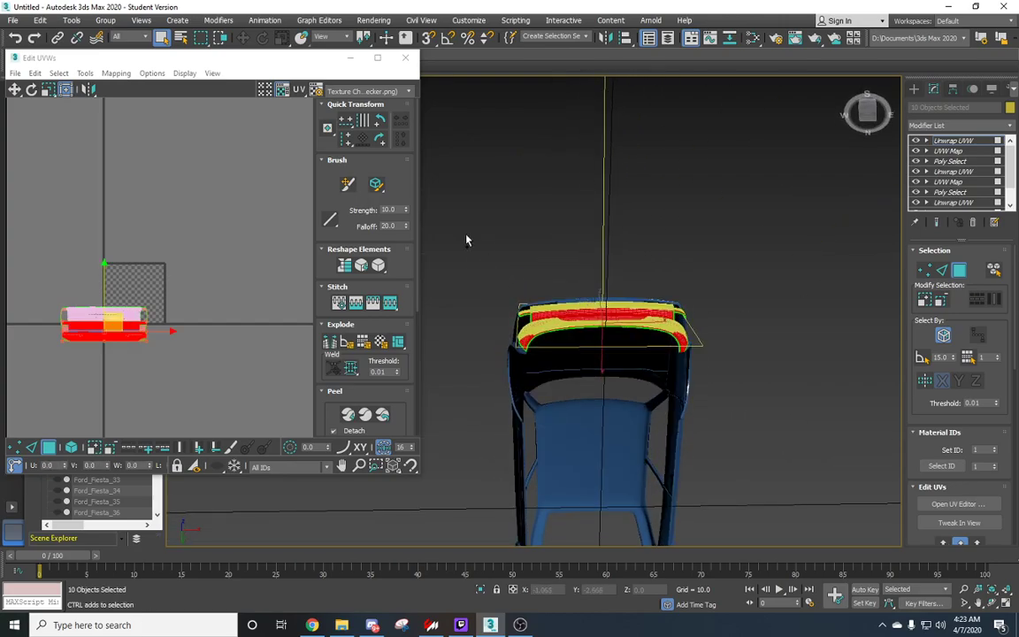
{"action": "middle_click_drag", "start_coordinate": [806, 422], "coordinate": [509, 391], "text": "alt"}
{"action": "middle_click_drag", "start_coordinate": [521, 254], "coordinate": [893, 361], "text": "alt"}
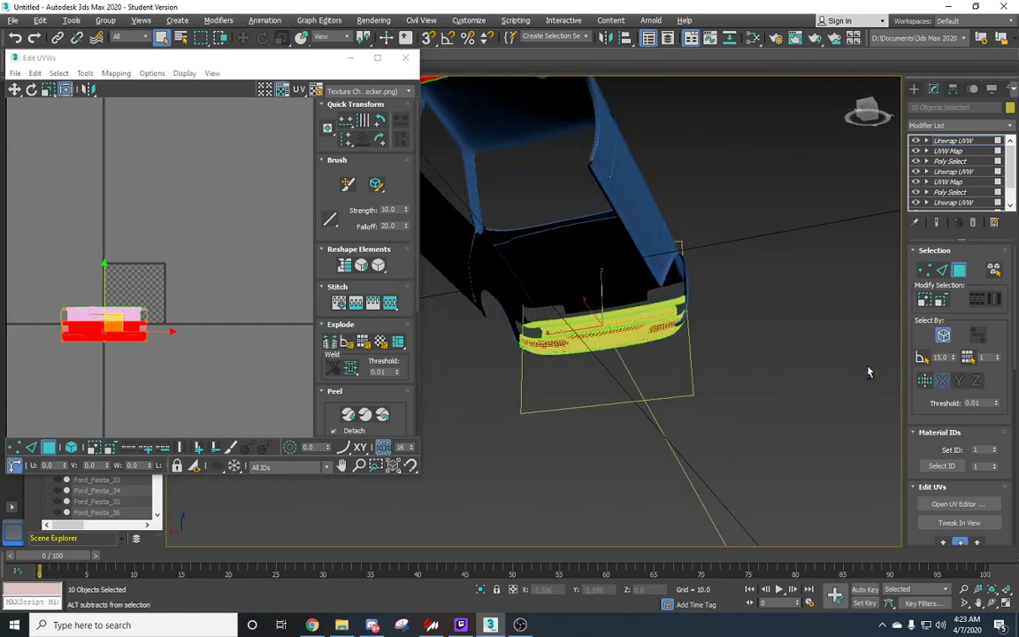
{"action": "mouse_move", "coordinate": [592, 325]}
{"action": "middle_mouse_down", "text": "alt"}
{"action": "mouse_move", "coordinate": [641, 364]}
{"action": "mouse_move", "coordinate": [602, 421]}
{"action": "mouse_move", "coordinate": [644, 291]}
{"action": "mouse_move", "coordinate": [716, 273]}
{"action": "mouse_move", "coordinate": [617, 270]}
{"action": "mouse_move", "coordinate": [621, 321]}
{"action": "mouse_move", "coordinate": [553, 302]}
{"action": "mouse_move", "coordinate": [580, 332]}
{"action": "middle_mouse_up", "text": "alt"}
{"action": "scroll", "coordinate": [97, 285], "scroll_direction": "up", "scroll_amount": 3}
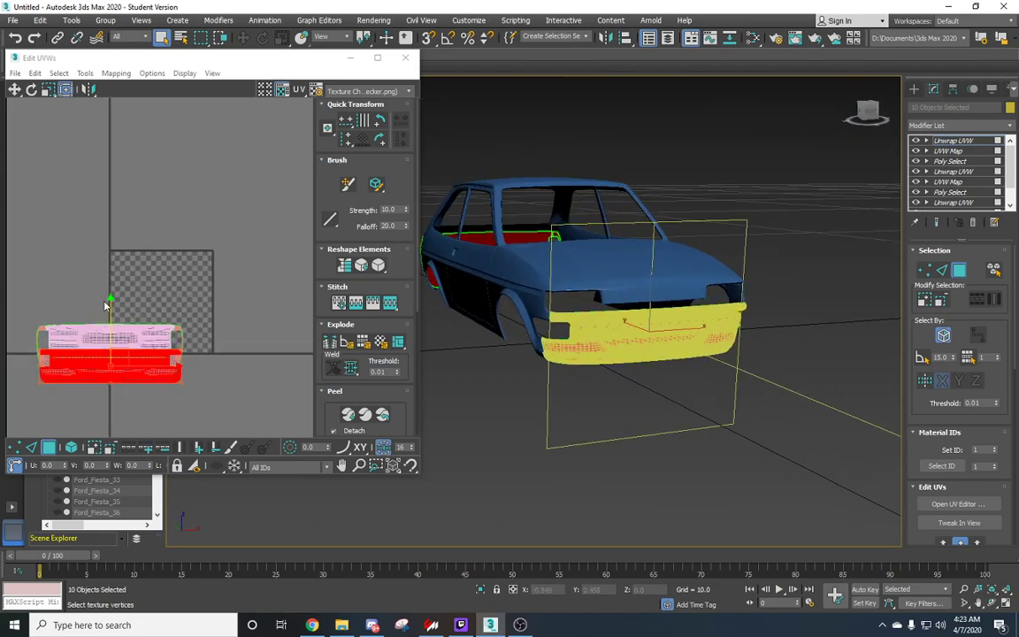
{"action": "left_click_drag", "start_coordinate": [110, 309], "coordinate": [111, 240]}
Step: Select both the front and rear UV shells, move them outside the texture tile to its lower right, and close the UV editor
{"action": "scroll", "coordinate": [119, 289], "scroll_direction": "down", "scroll_amount": 7}
{"action": "left_click", "coordinate": [113, 302], "text": "ctrl"}
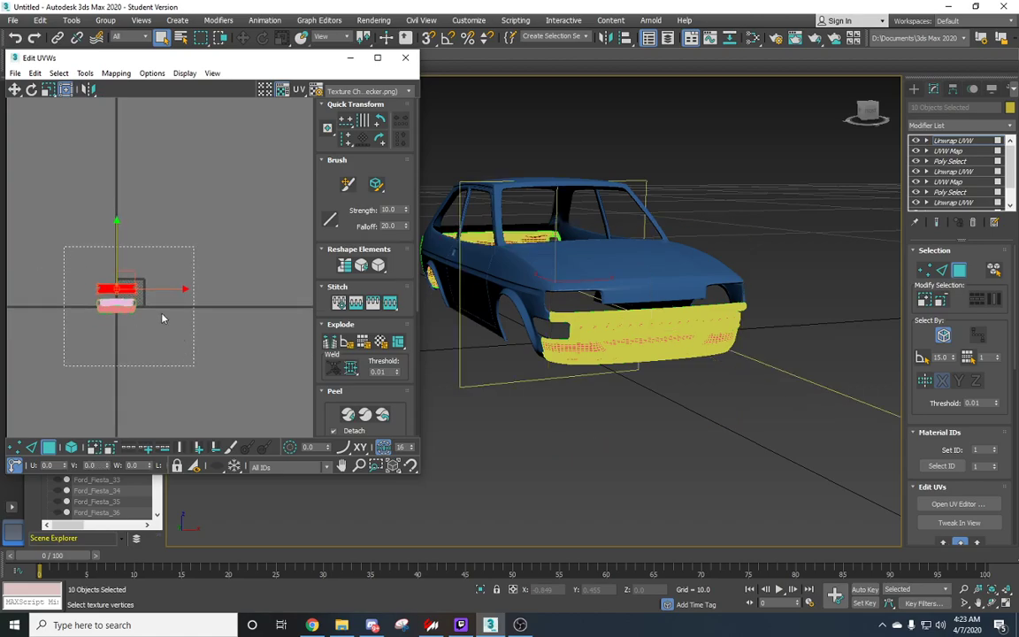
{"action": "left_click_drag", "start_coordinate": [158, 298], "coordinate": [188, 300]}
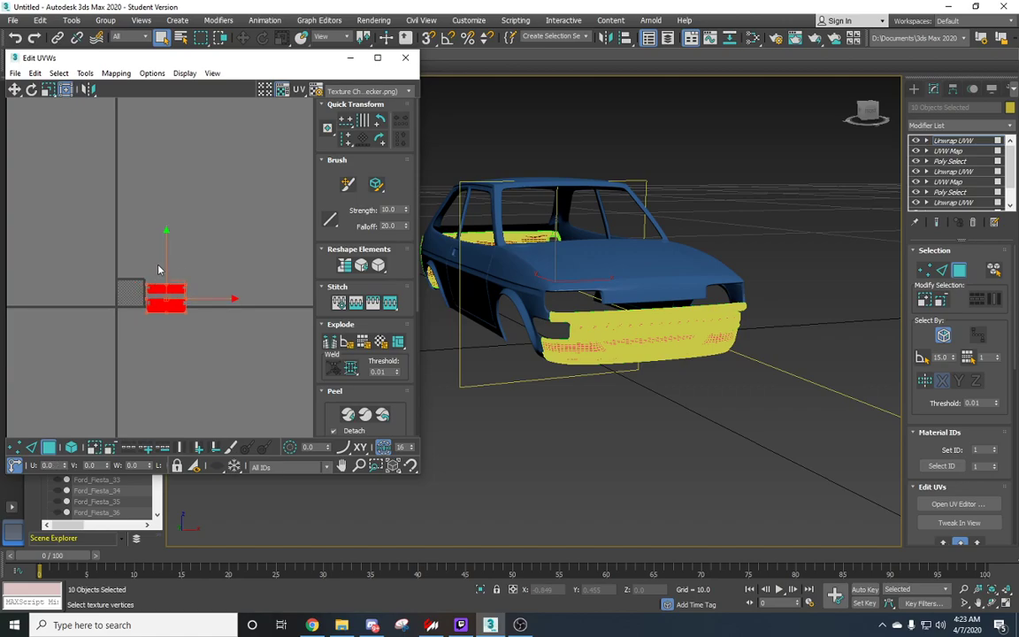
{"action": "scroll", "coordinate": [167, 288], "scroll_direction": "up", "scroll_amount": 2}
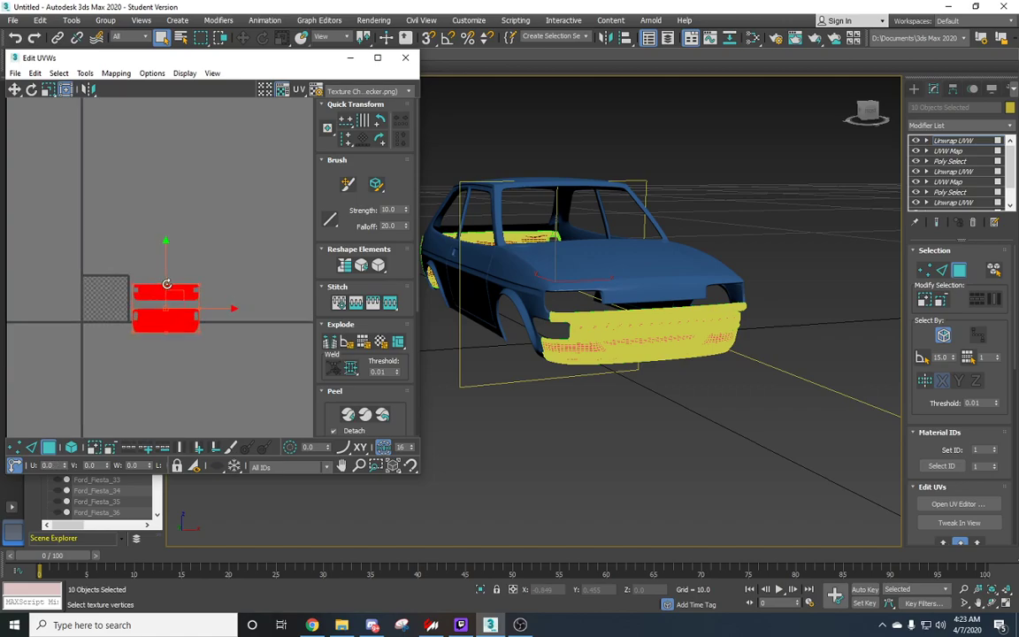
{"action": "left_click_drag", "start_coordinate": [166, 261], "coordinate": [177, 358]}
{"action": "scroll", "coordinate": [177, 357], "scroll_direction": "down", "scroll_amount": 2}
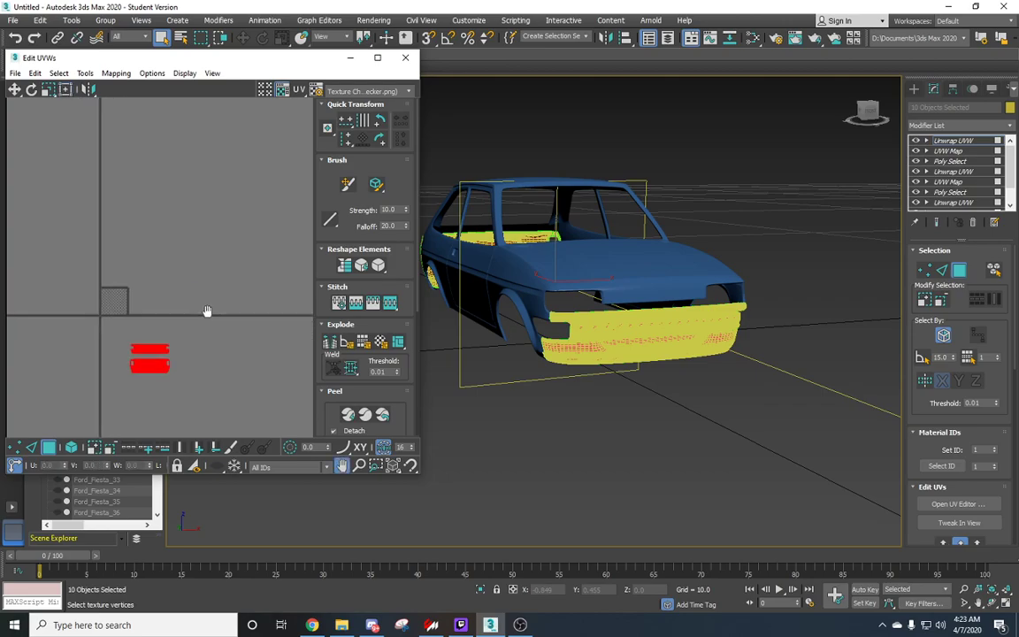
{"action": "left_click", "coordinate": [405, 57]}
Step: Apply a Poly Select modifier at element level and select every element of the car body
{"action": "middle_click_drag", "start_coordinate": [744, 250], "coordinate": [619, 349], "text": "alt"}
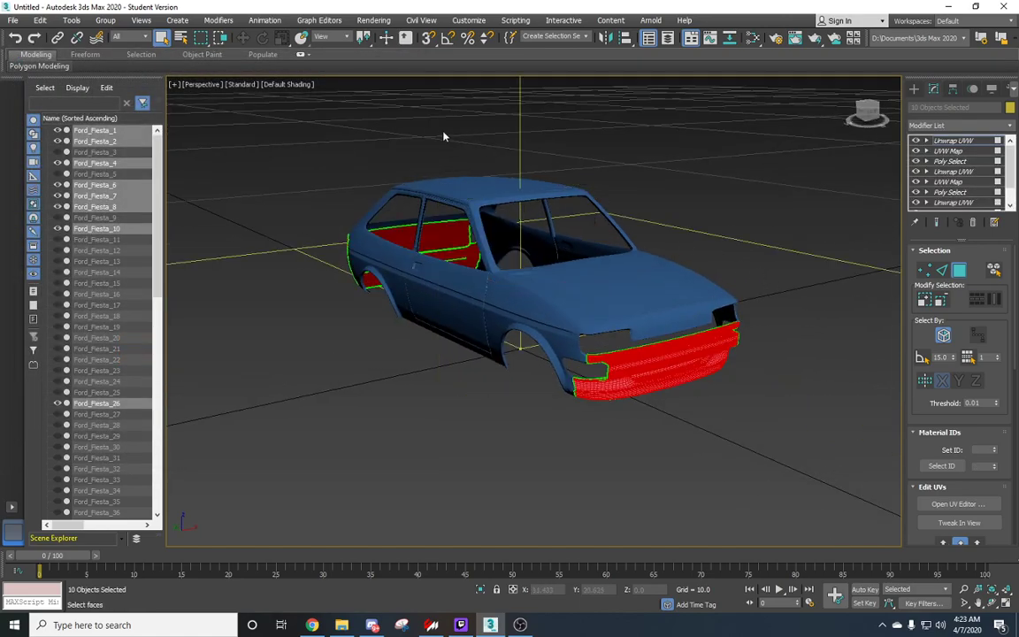
{"action": "left_click", "coordinate": [218, 20]}
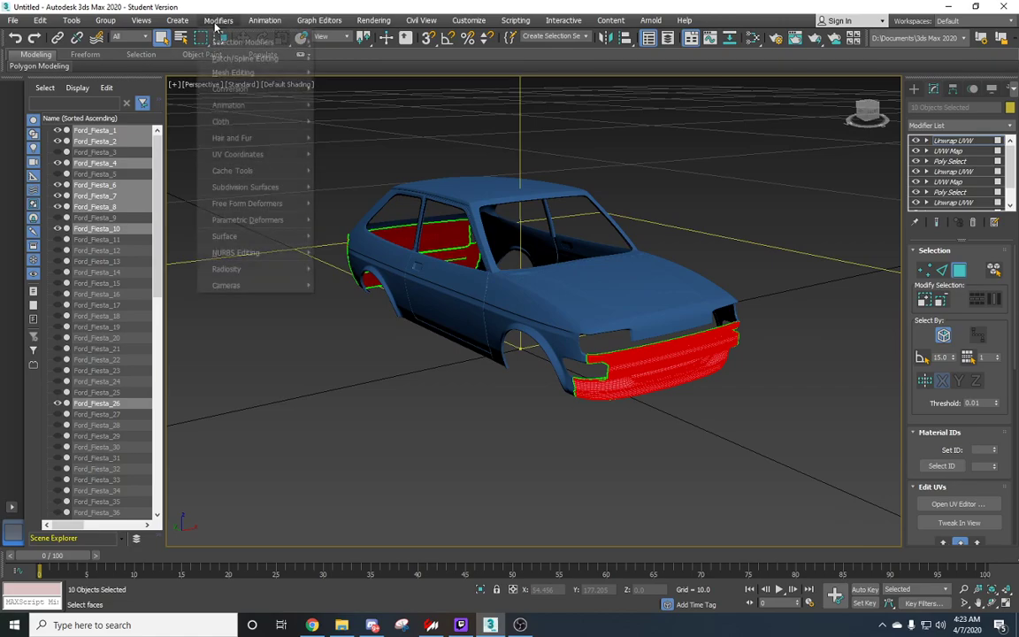
{"action": "mouse_move", "coordinate": [230, 42]}
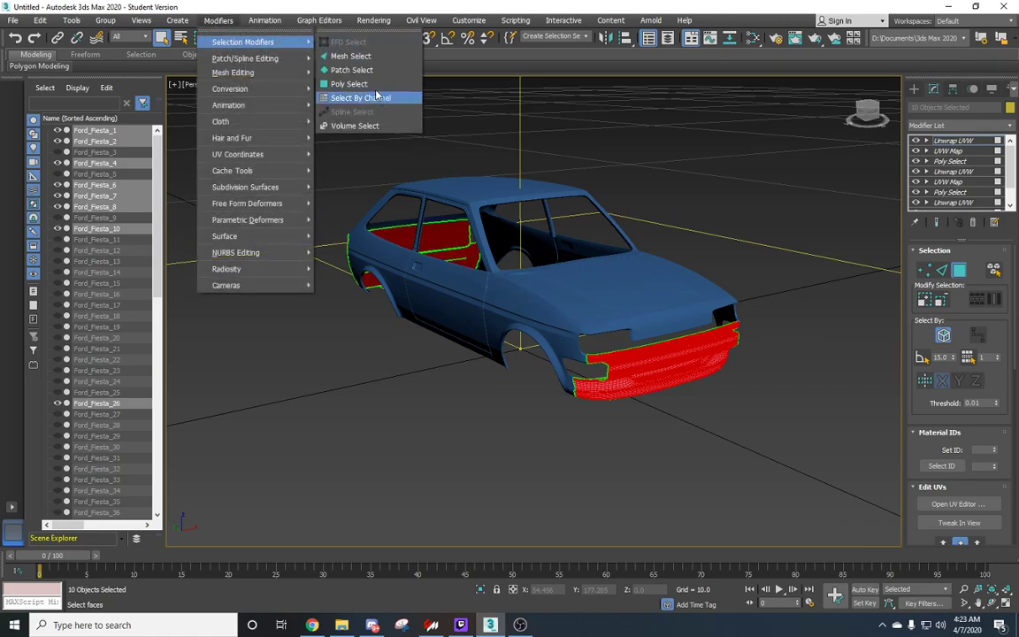
{"action": "left_click", "coordinate": [352, 84]}
{"action": "left_click", "coordinate": [986, 265]}
{"action": "left_click", "coordinate": [573, 387]}
{"action": "scroll", "coordinate": [573, 386], "scroll_direction": "down", "scroll_amount": 8}
{"action": "left_click_drag", "start_coordinate": [418, 269], "coordinate": [661, 442]}
{"action": "scroll", "coordinate": [623, 400], "scroll_direction": "up", "scroll_amount": 4}
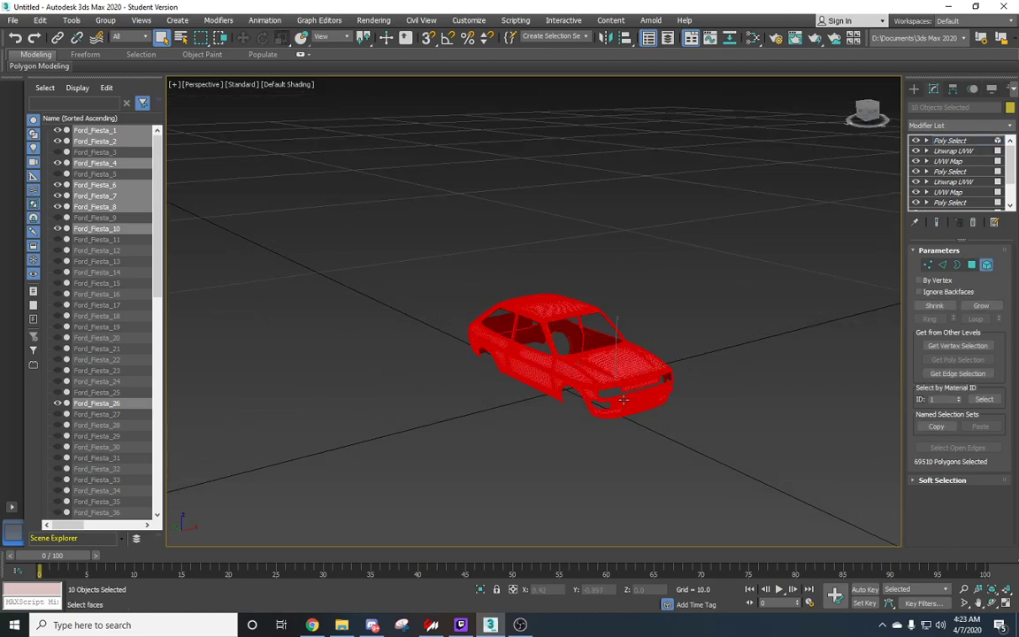
{"action": "scroll", "coordinate": [624, 401], "scroll_direction": "up", "scroll_amount": 2}
{"action": "middle_click_drag", "start_coordinate": [623, 401], "coordinate": [591, 413]}
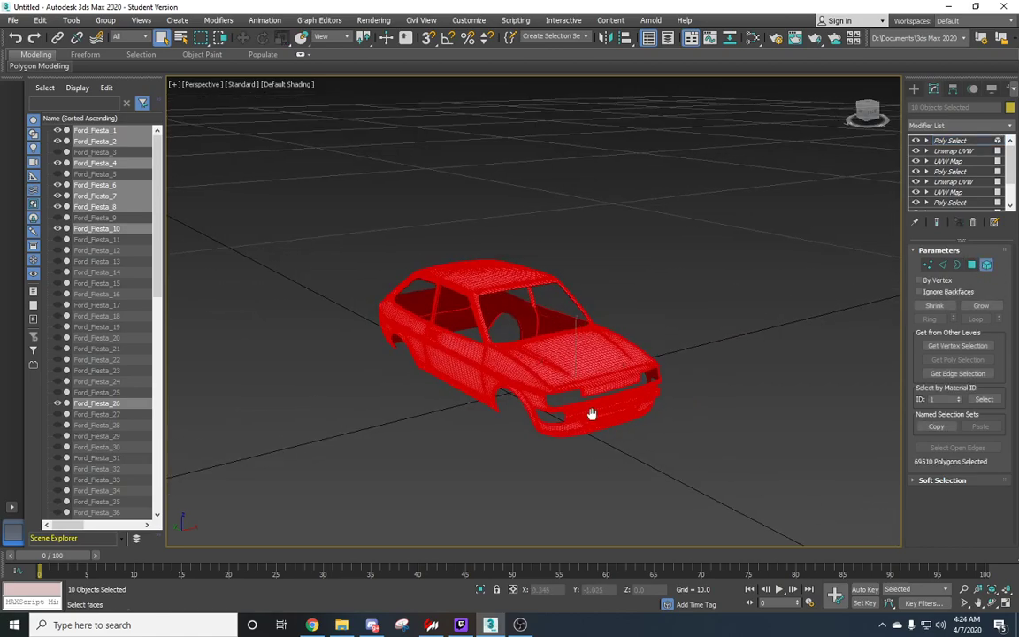
Step: Apply an Unwrap UVW modifier to the whole body and show all UV shells in the UV editor over the viewport
{"action": "left_click", "coordinate": [212, 19]}
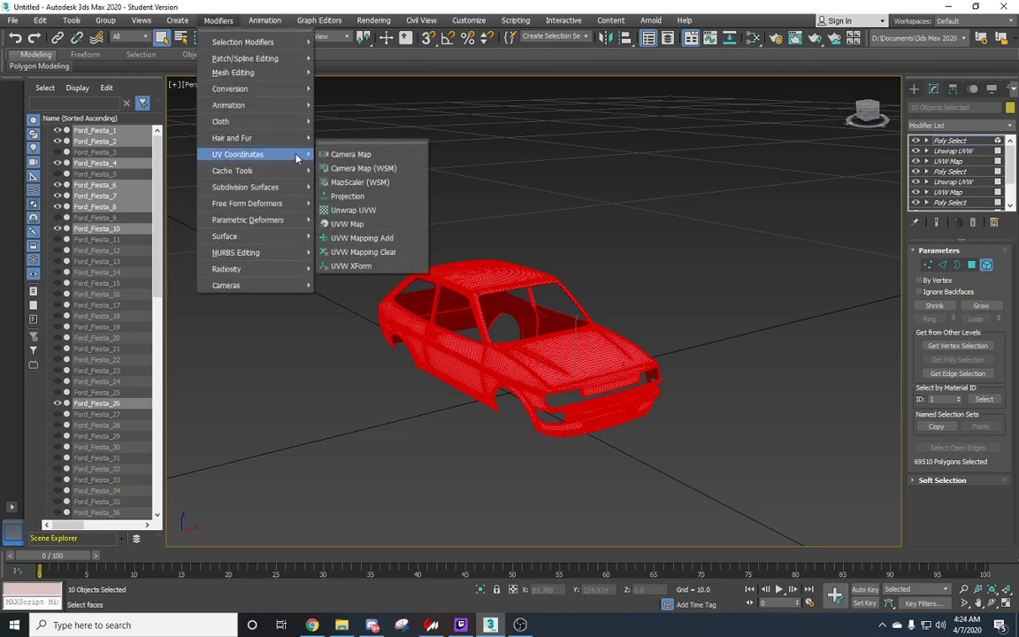
{"action": "left_click", "coordinate": [376, 210]}
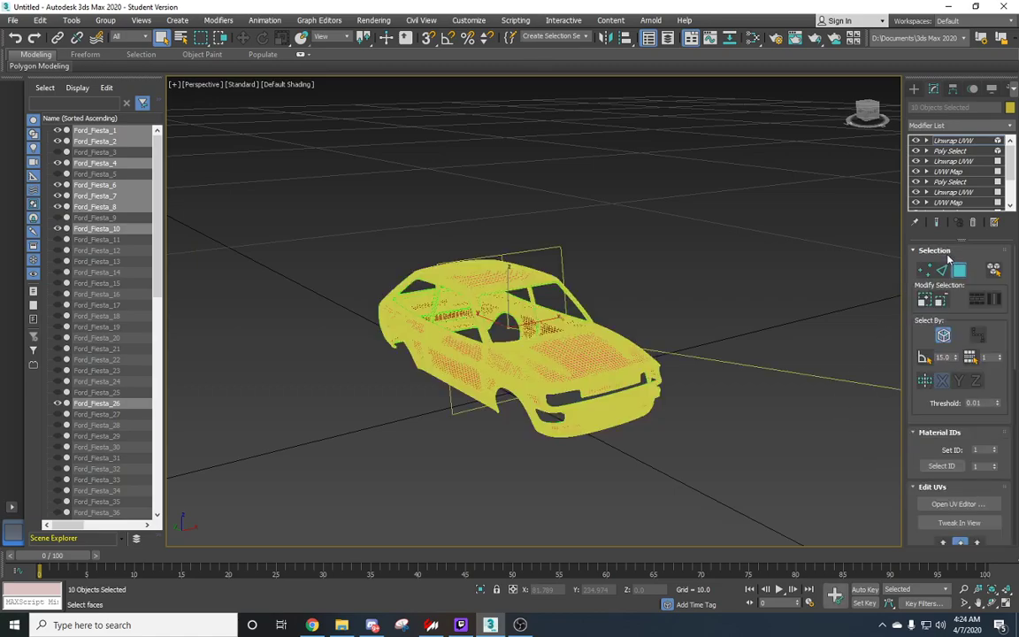
{"action": "left_click", "coordinate": [942, 504]}
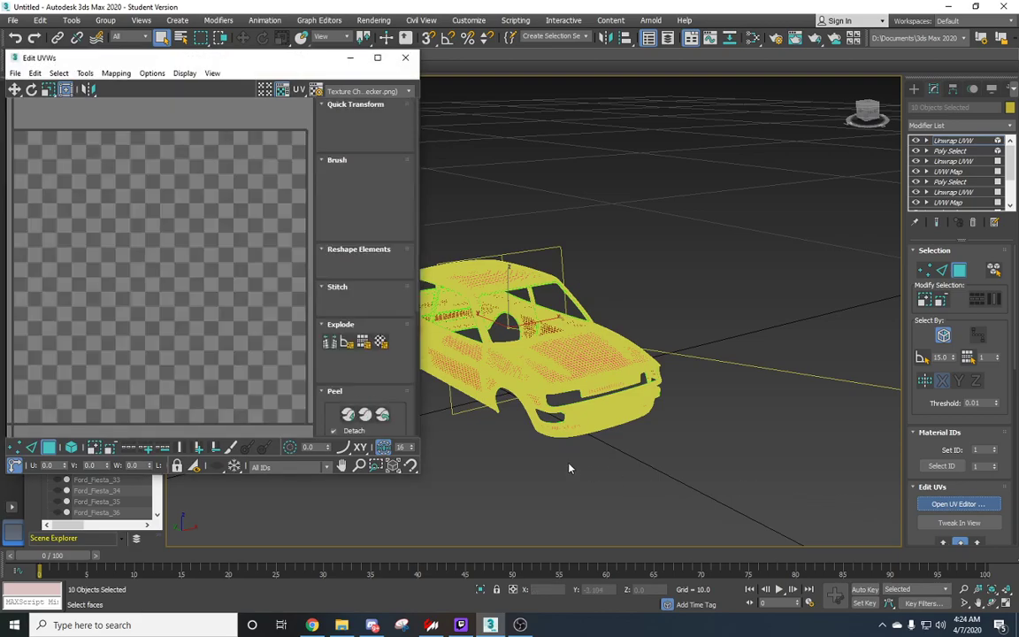
{"action": "left_click_drag", "start_coordinate": [268, 61], "coordinate": [627, 90]}
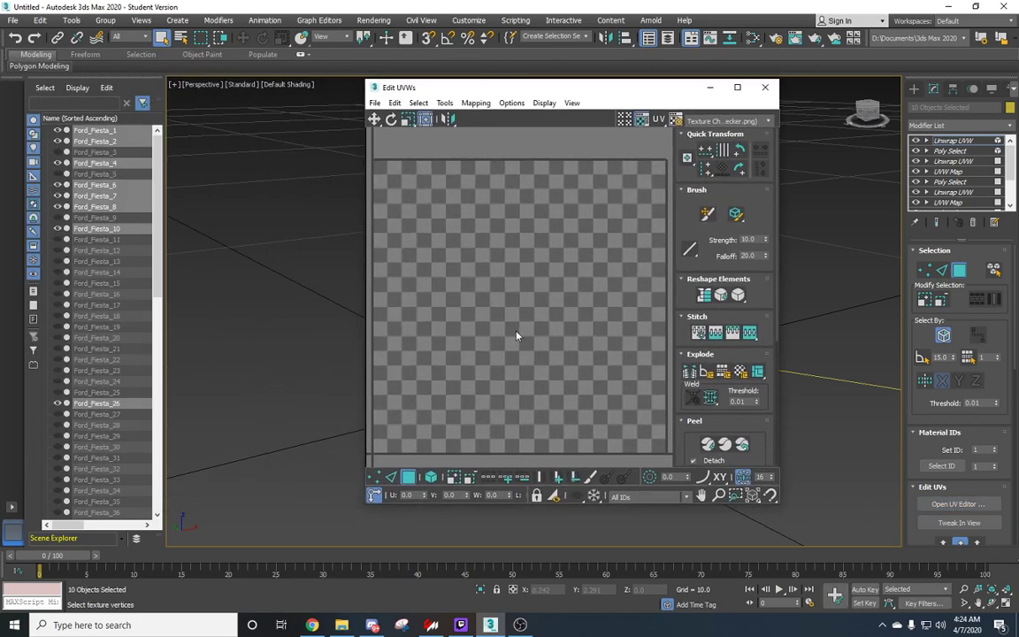
{"action": "scroll", "coordinate": [460, 294], "scroll_direction": "down", "scroll_amount": 5}
{"action": "scroll", "coordinate": [508, 330], "scroll_direction": "down", "scroll_amount": 6}
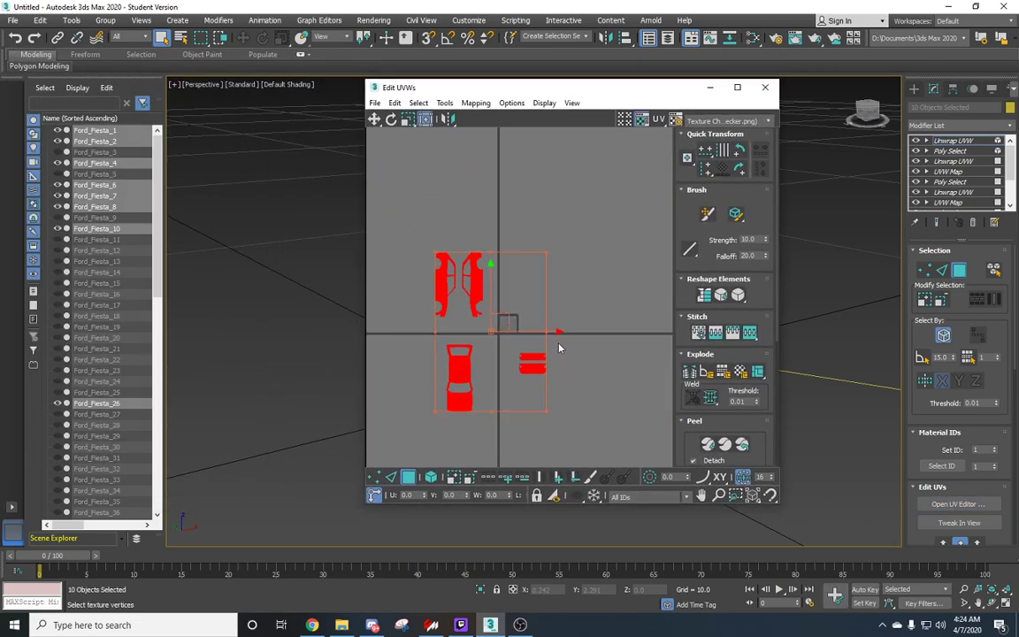
{"action": "scroll", "coordinate": [601, 318], "scroll_direction": "up", "scroll_amount": 2}
Step: Clear the UV selection, select the tiny stray faces inside the texture tile, and inspect them up close
{"action": "left_click", "coordinate": [549, 289]}
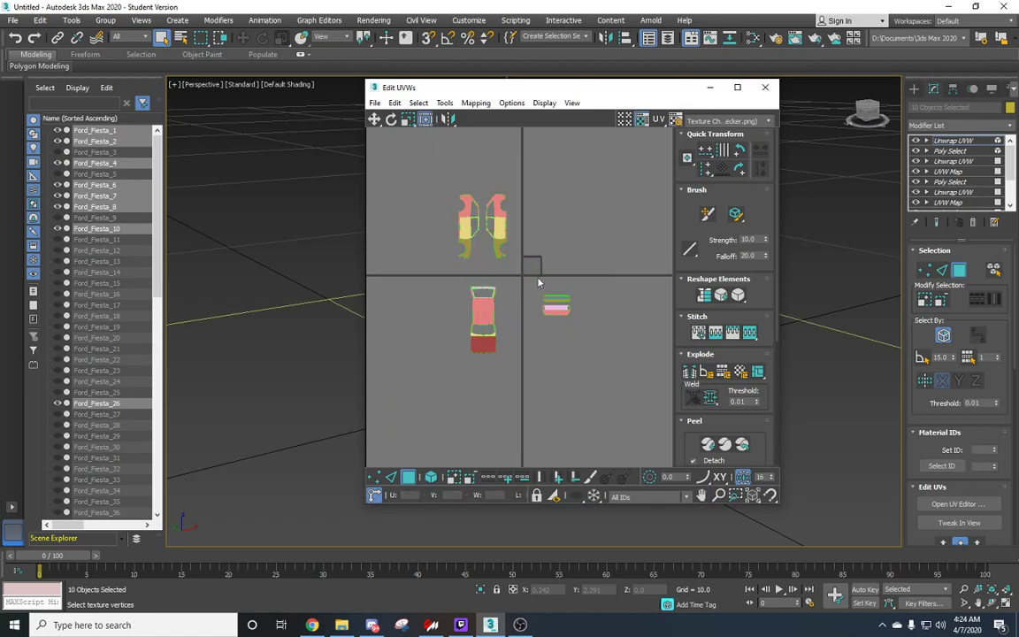
{"action": "scroll", "coordinate": [529, 263], "scroll_direction": "up", "scroll_amount": 7}
{"action": "middle_click_drag", "start_coordinate": [576, 275], "coordinate": [543, 291]}
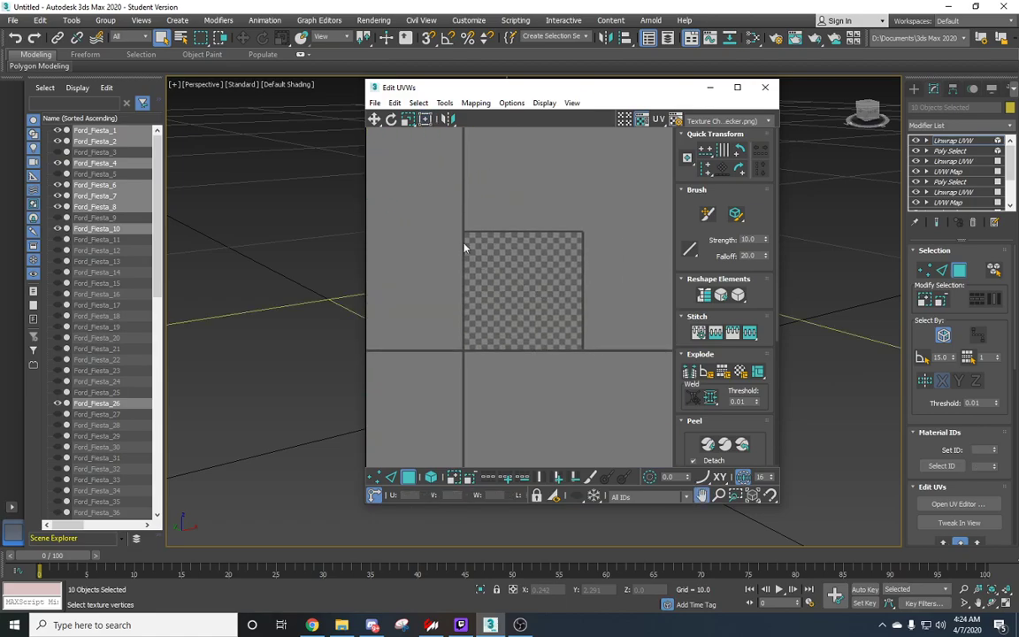
{"action": "left_click_drag", "start_coordinate": [448, 213], "coordinate": [643, 405]}
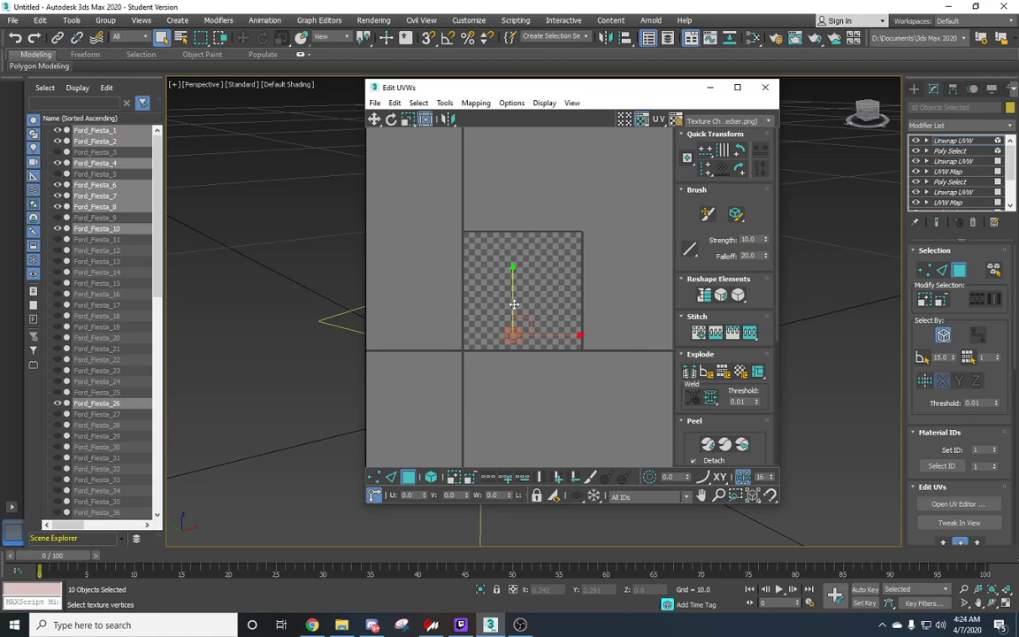
{"action": "scroll", "coordinate": [511, 336], "scroll_direction": "up", "scroll_amount": 6}
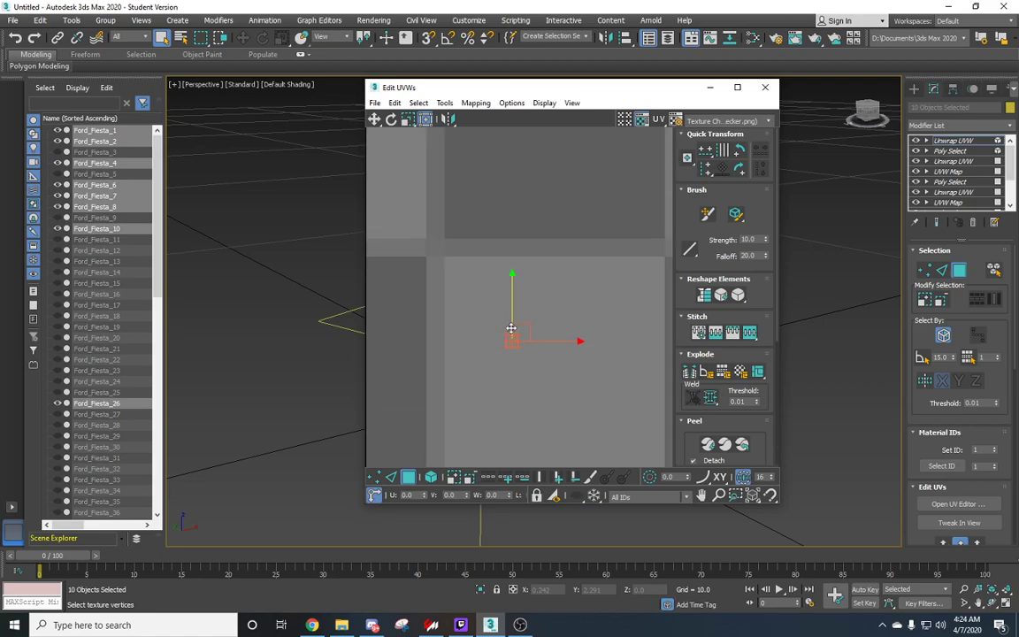
{"action": "scroll", "coordinate": [507, 374], "scroll_direction": "up", "scroll_amount": 2}
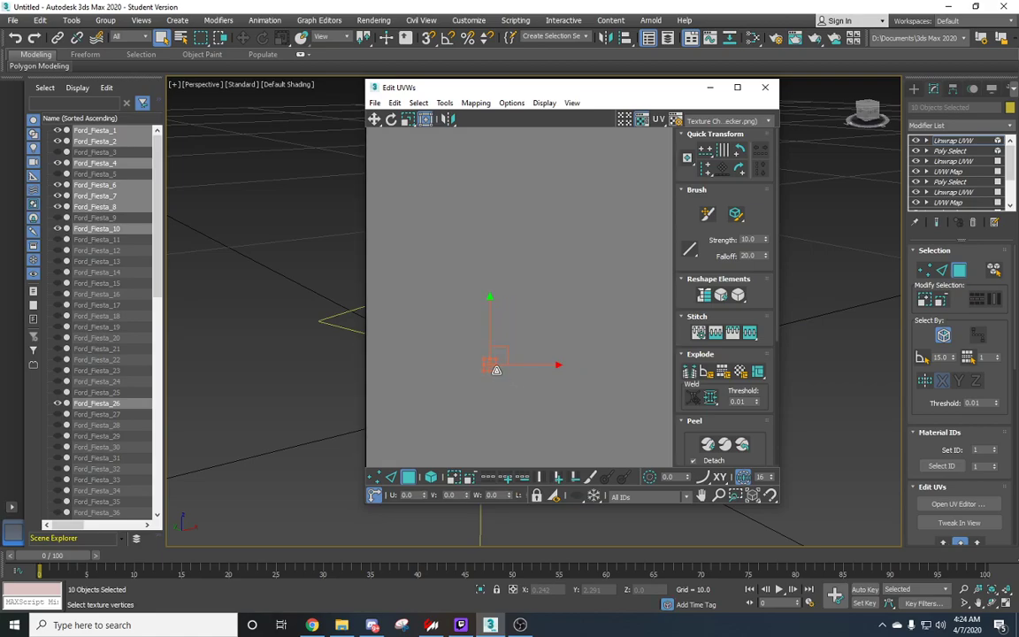
{"action": "scroll", "coordinate": [498, 368], "scroll_direction": "down", "scroll_amount": 5}
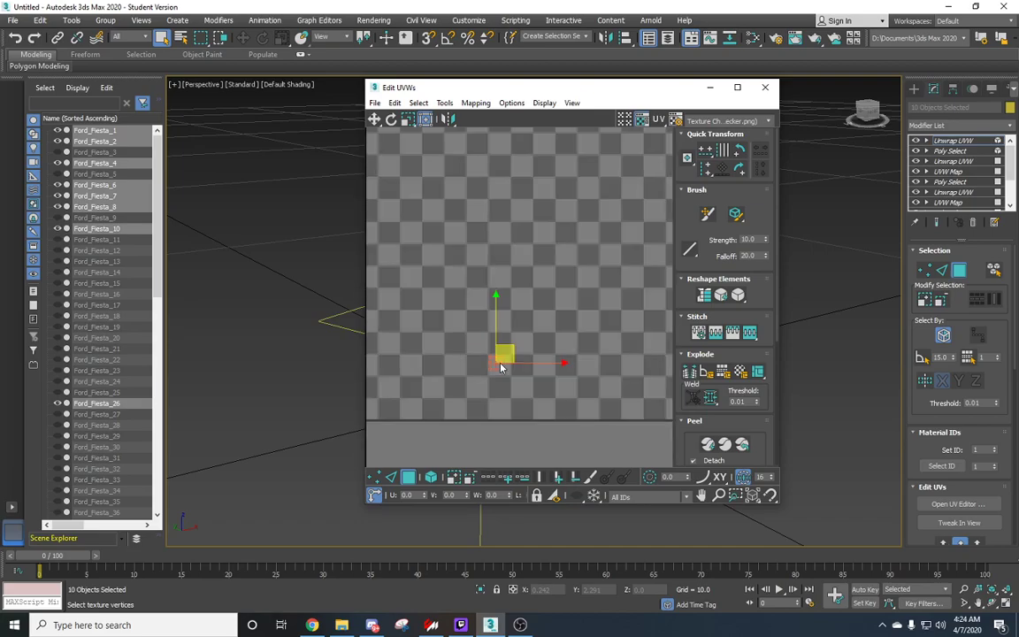
{"action": "scroll", "coordinate": [500, 368], "scroll_direction": "down", "scroll_amount": 5}
{"action": "scroll", "coordinate": [517, 322], "scroll_direction": "up", "scroll_amount": 4}
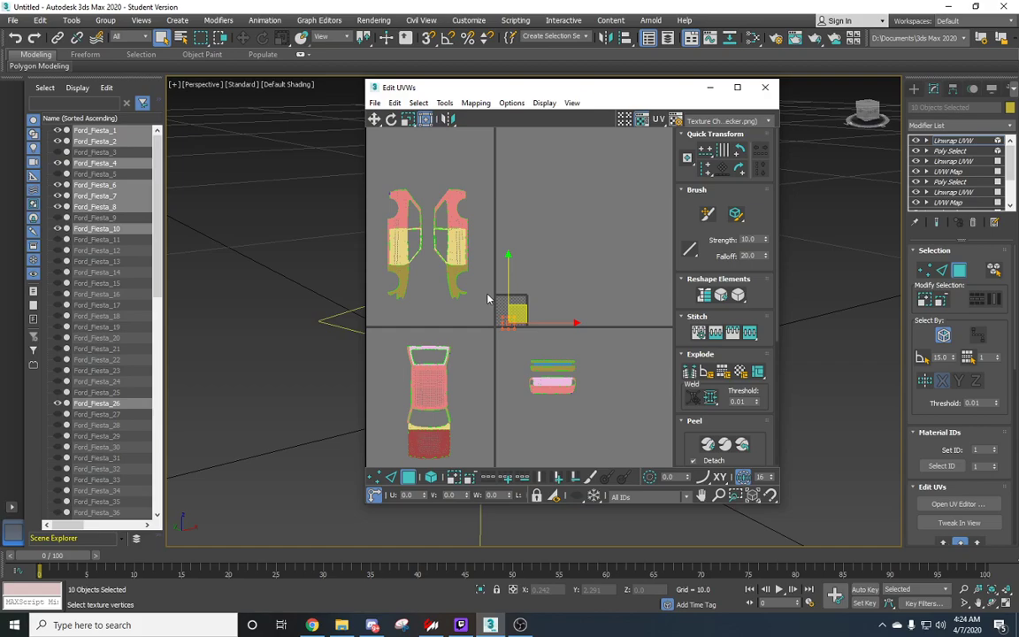
{"action": "left_click_drag", "start_coordinate": [491, 289], "coordinate": [554, 336]}
Step: Save the scene as fiesta in the scenes folder
{"action": "left_click", "coordinate": [14, 19]}
{"action": "left_click", "coordinate": [24, 114]}
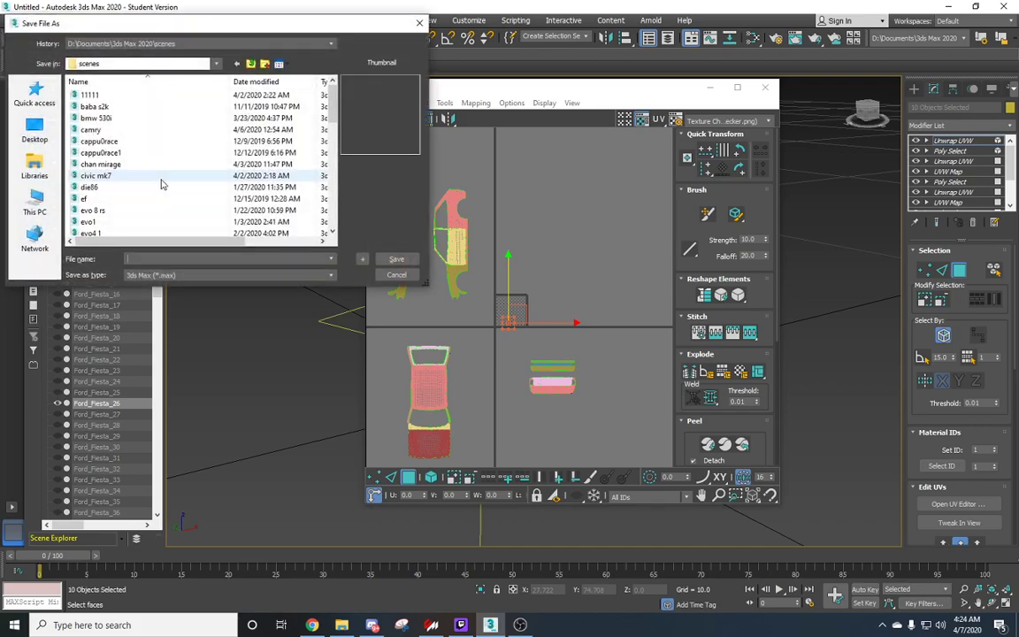
{"action": "type", "text": "fiesta"}
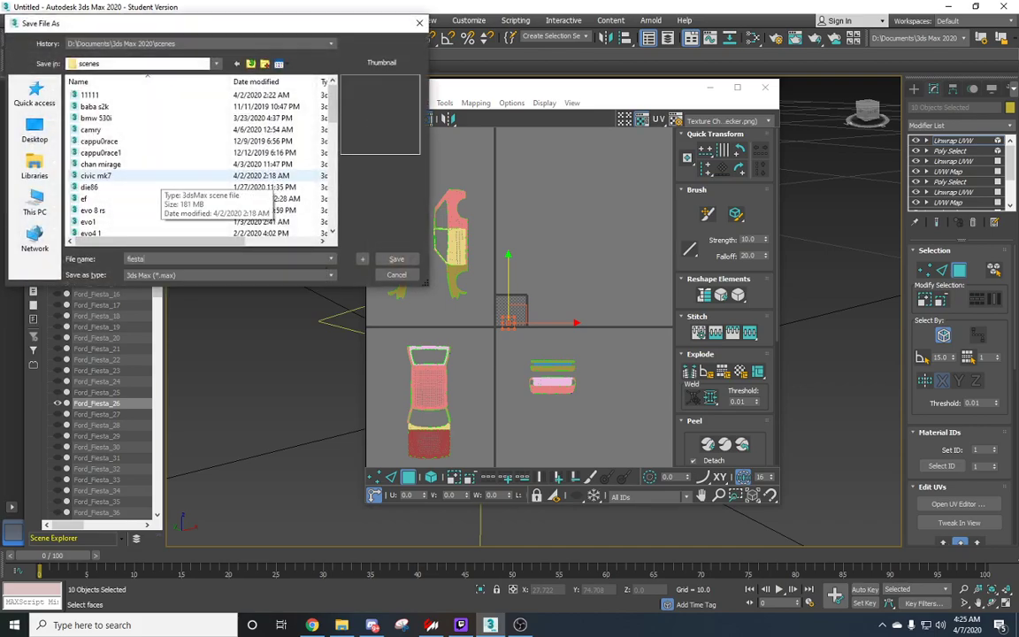
{"action": "key", "text": "Return"}
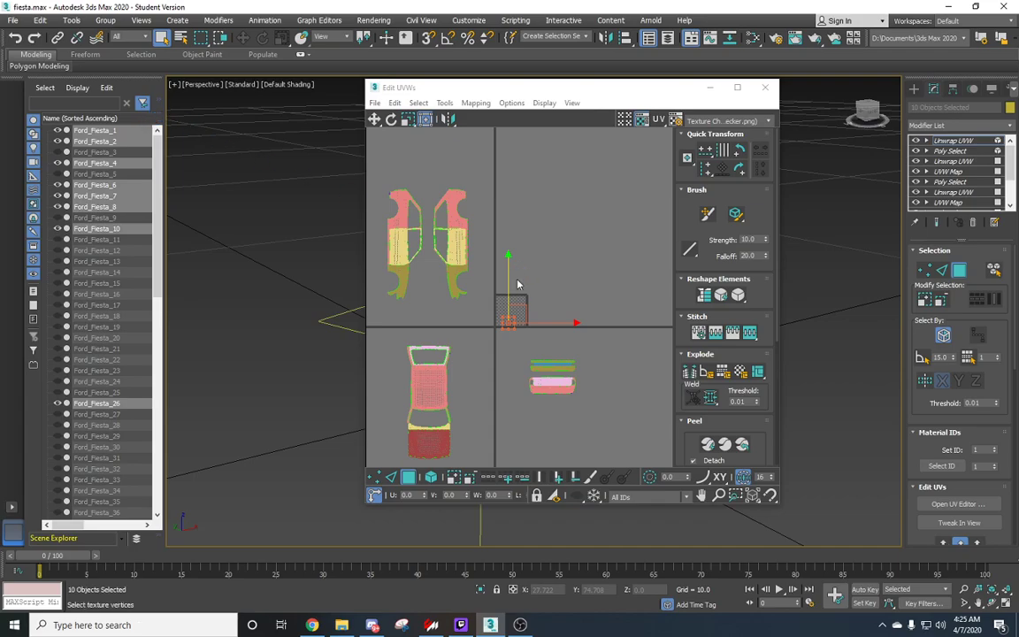
{"action": "scroll", "coordinate": [513, 299], "scroll_direction": "up", "scroll_amount": 2}
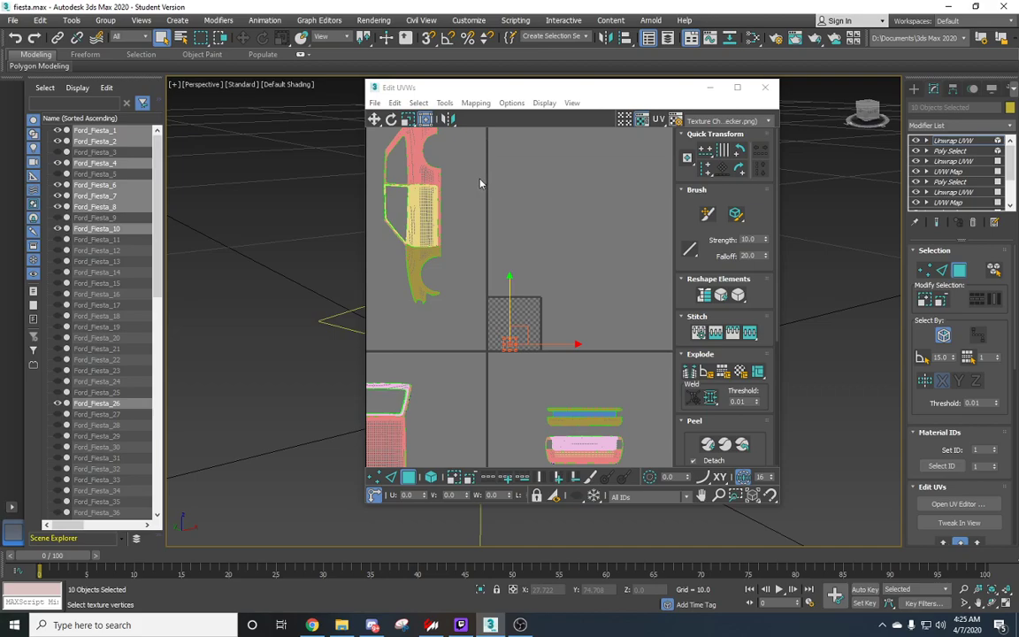
{"action": "scroll", "coordinate": [502, 325], "scroll_direction": "up", "scroll_amount": 3}
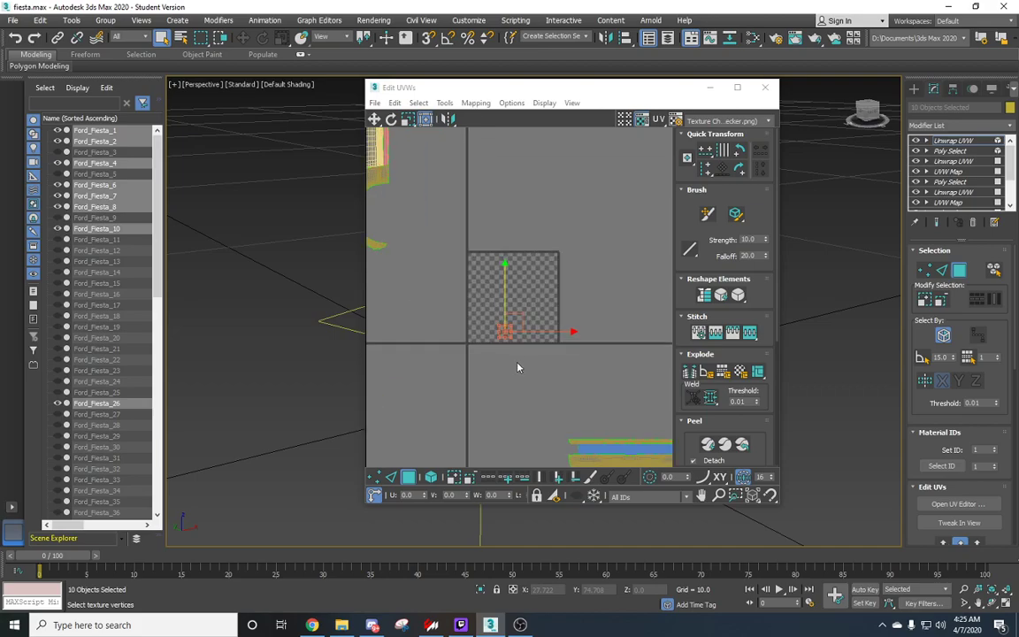
Step: Apply Flatten Mapping to the selected stray faces with a 45.0 polygon angle threshold and 0.001 spacing
{"action": "scroll", "coordinate": [513, 350], "scroll_direction": "down", "scroll_amount": 6}
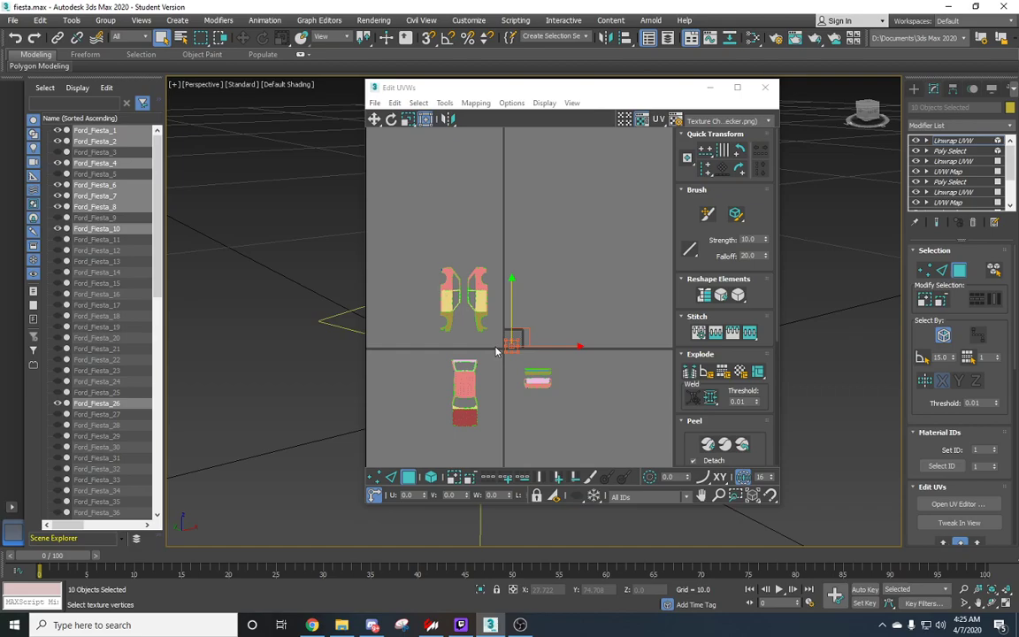
{"action": "scroll", "coordinate": [495, 351], "scroll_direction": "up", "scroll_amount": 2}
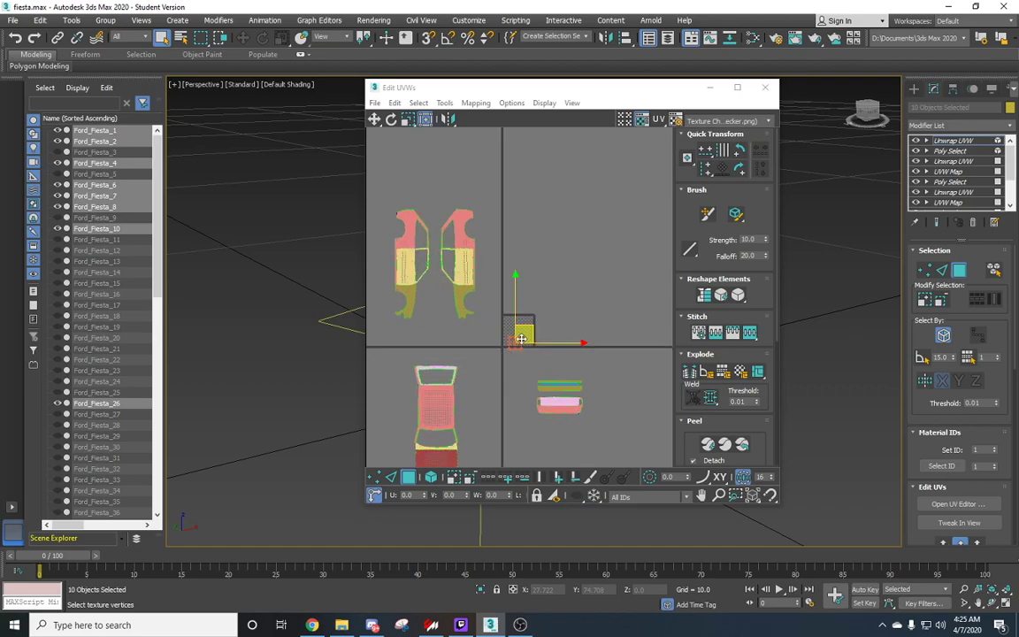
{"action": "scroll", "coordinate": [519, 340], "scroll_direction": "up", "scroll_amount": 6}
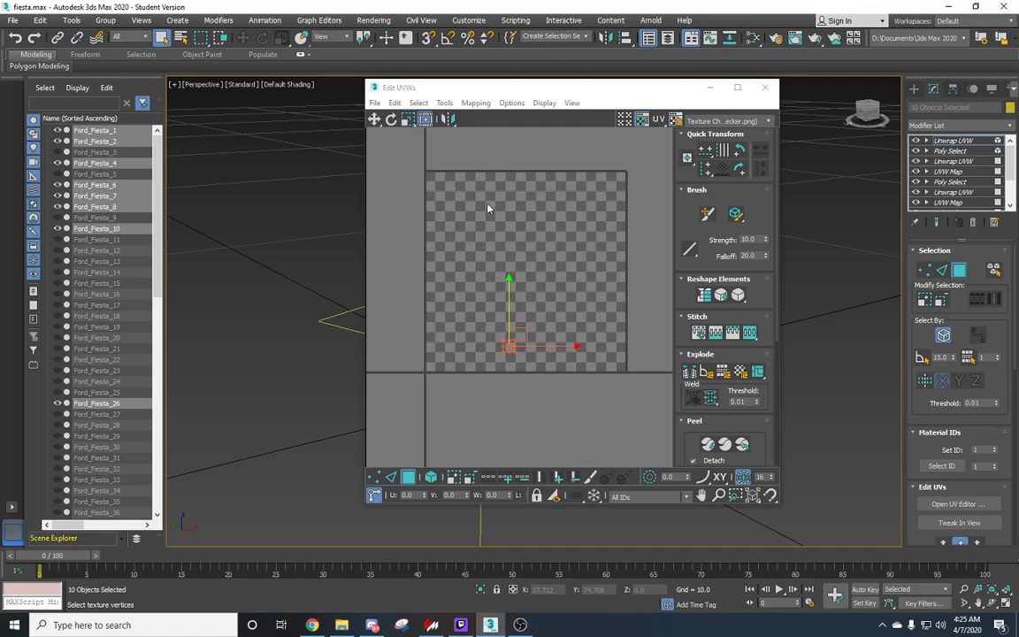
{"action": "left_click", "coordinate": [476, 103]}
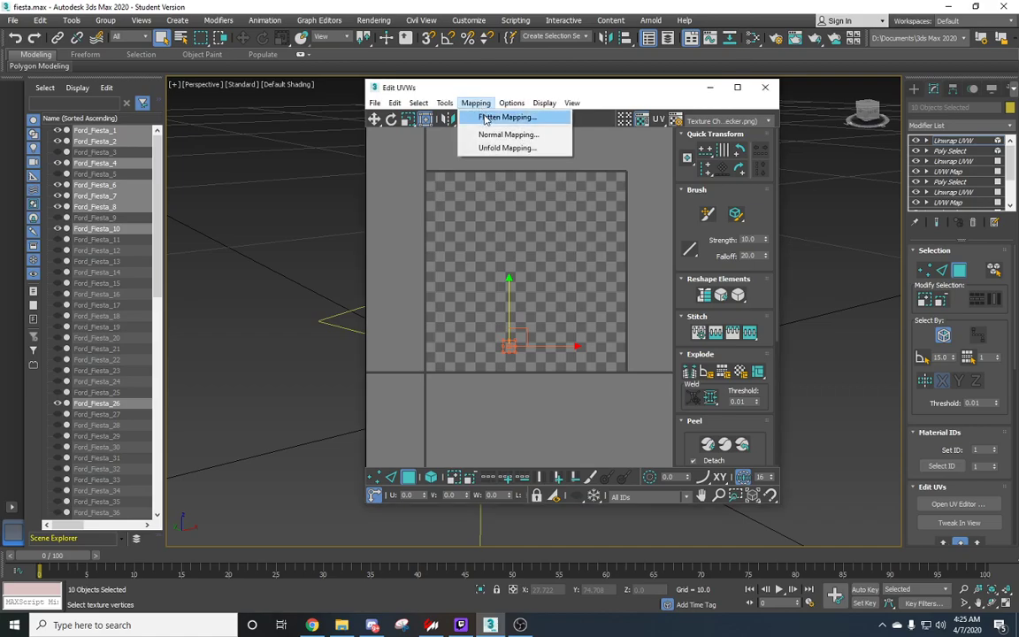
{"action": "left_click", "coordinate": [495, 116]}
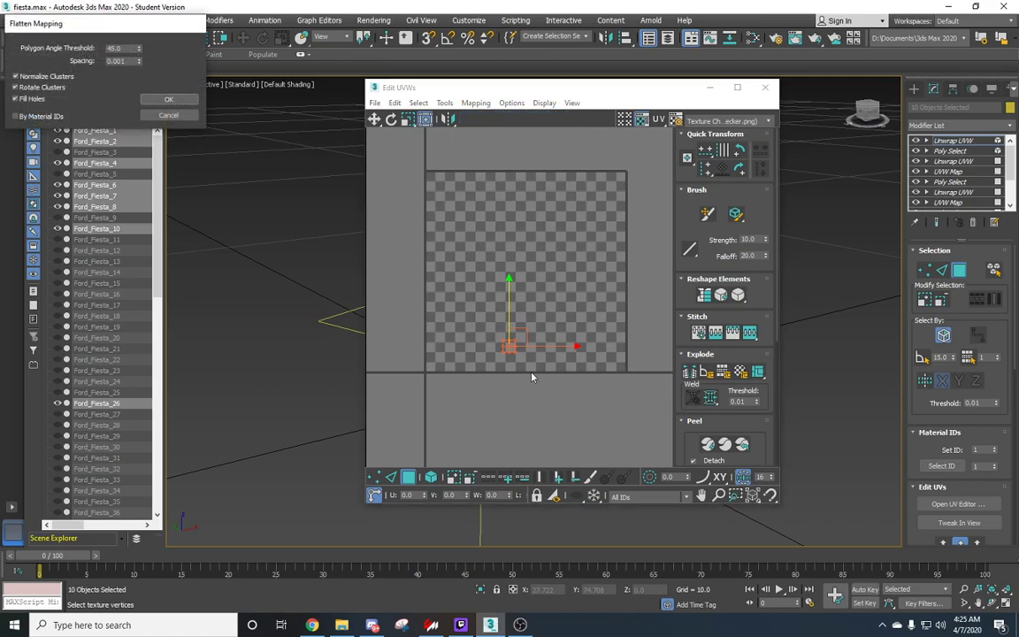
{"action": "scroll", "coordinate": [515, 343], "scroll_direction": "down", "scroll_amount": 6}
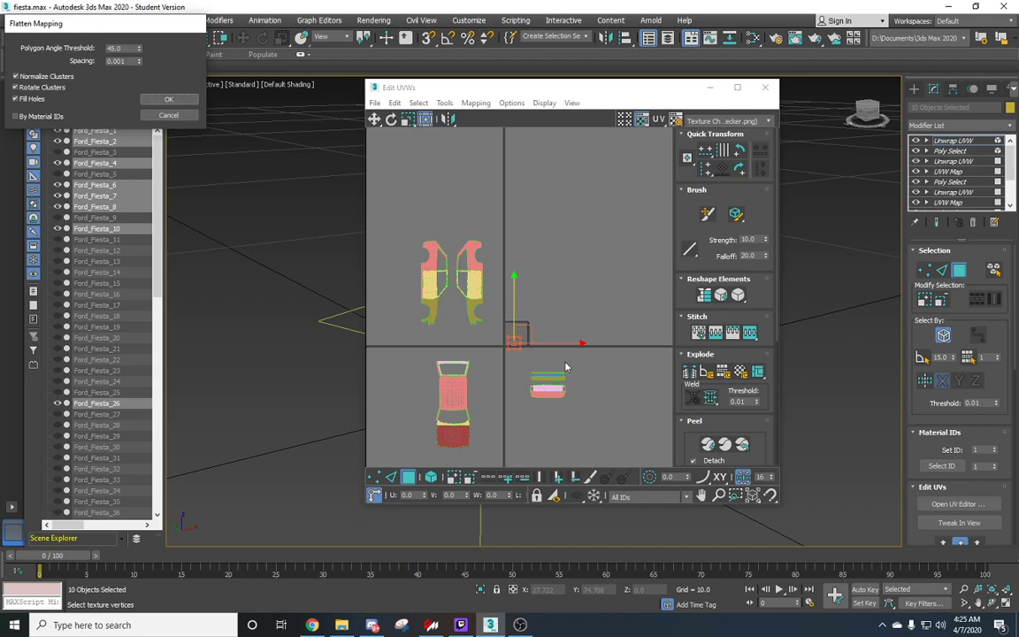
{"action": "left_click", "coordinate": [168, 99]}
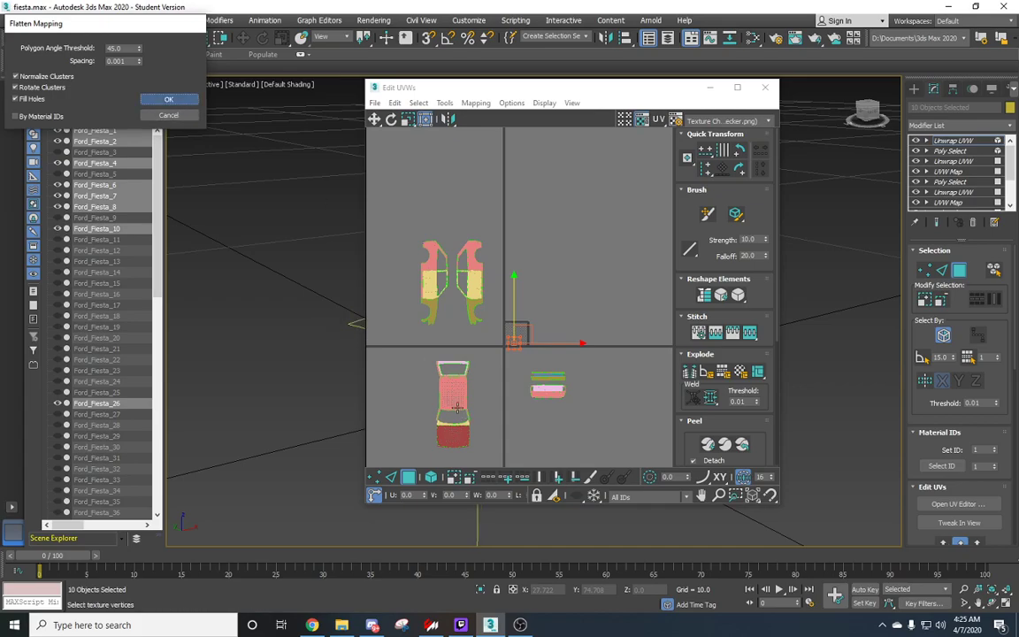
Step: Move the flattened stray pieces about 1.9 units along positive U, clear of the texture tile, and deselect them
{"action": "scroll", "coordinate": [527, 345], "scroll_direction": "up", "scroll_amount": 3}
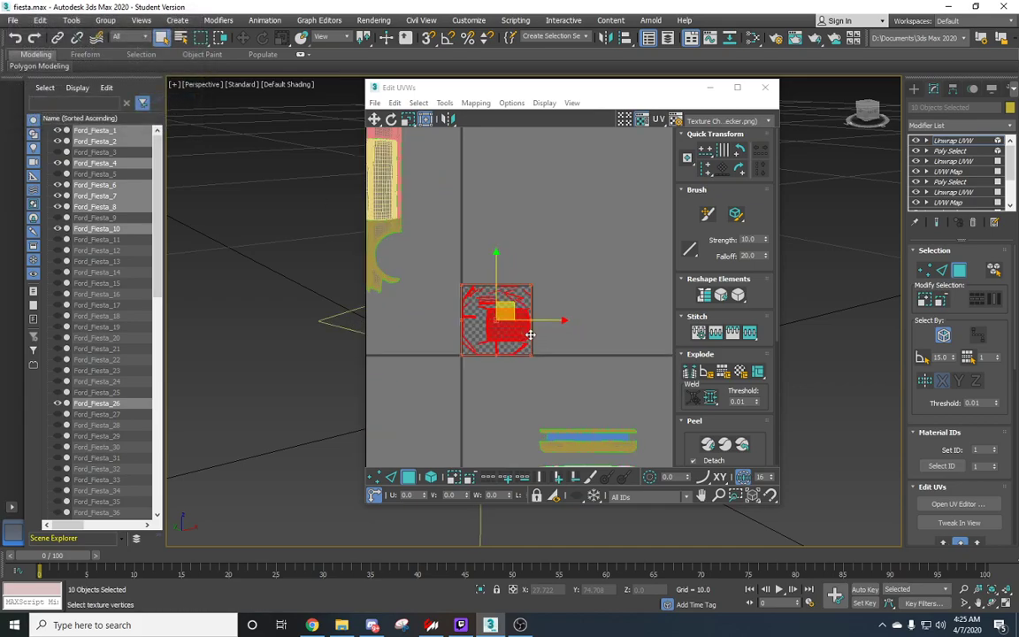
{"action": "left_click_drag", "start_coordinate": [548, 319], "coordinate": [626, 318]}
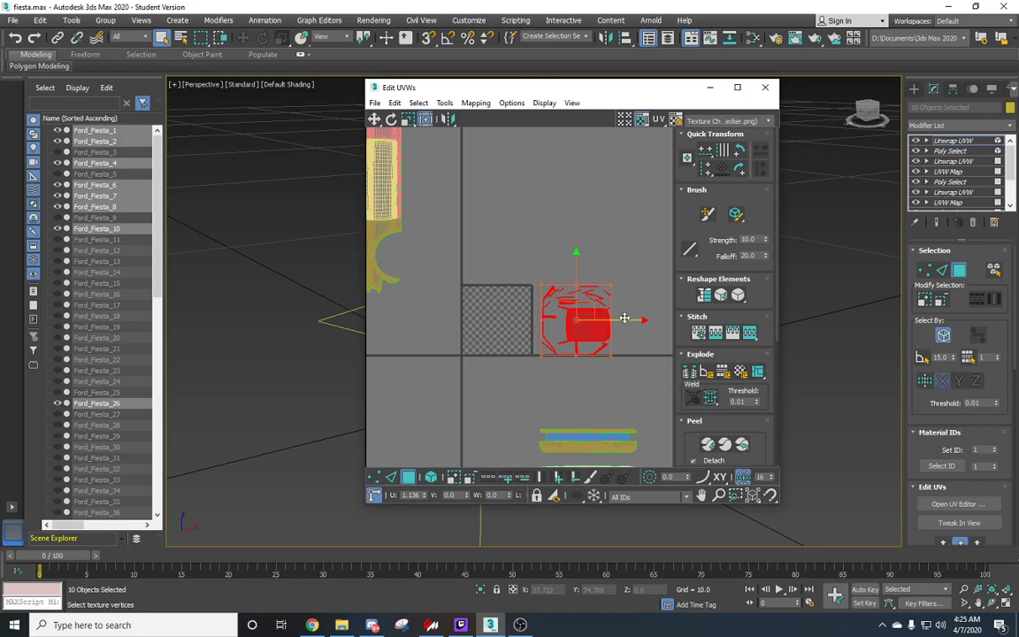
{"action": "scroll", "coordinate": [513, 345], "scroll_direction": "down", "scroll_amount": 3}
{"action": "scroll", "coordinate": [522, 343], "scroll_direction": "up", "scroll_amount": 3}
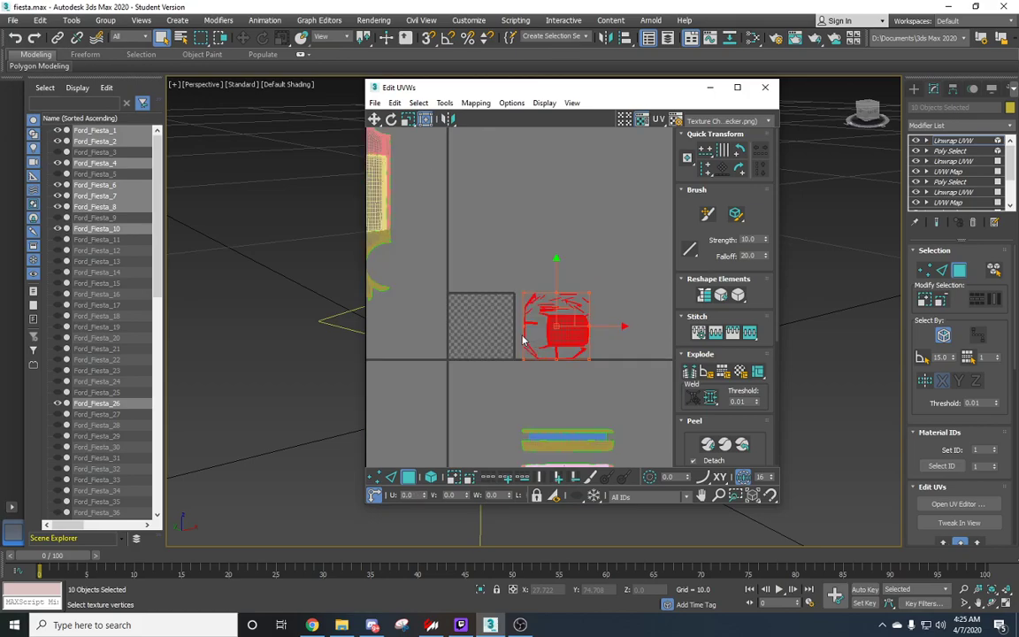
{"action": "left_click_drag", "start_coordinate": [593, 330], "coordinate": [661, 324]}
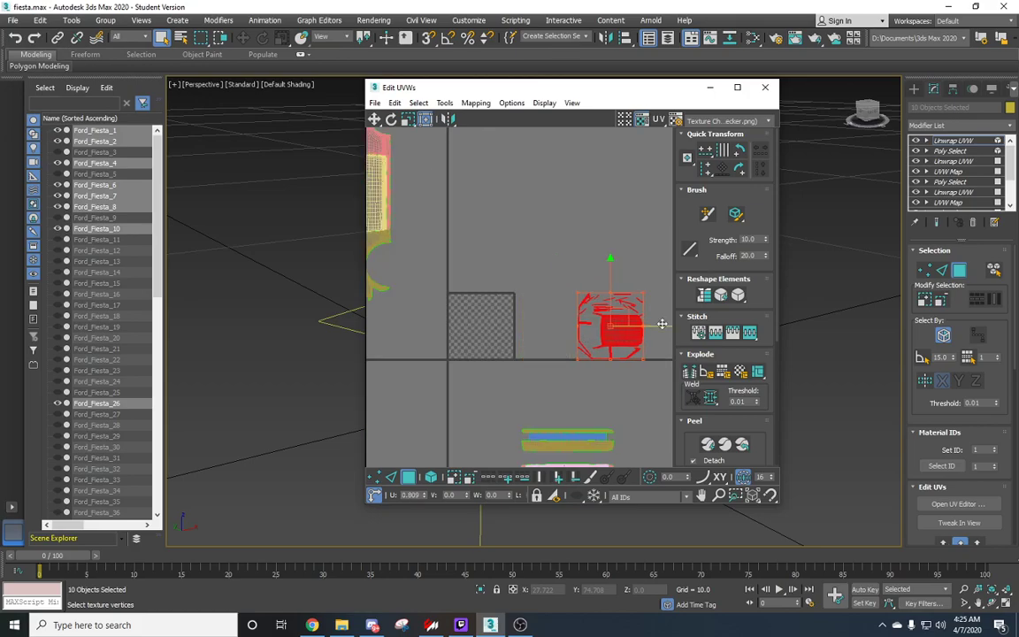
{"action": "scroll", "coordinate": [506, 328], "scroll_direction": "down", "scroll_amount": 3}
{"action": "left_click", "coordinate": [584, 338]}
{"action": "middle_click_drag", "start_coordinate": [548, 350], "coordinate": [595, 326]}
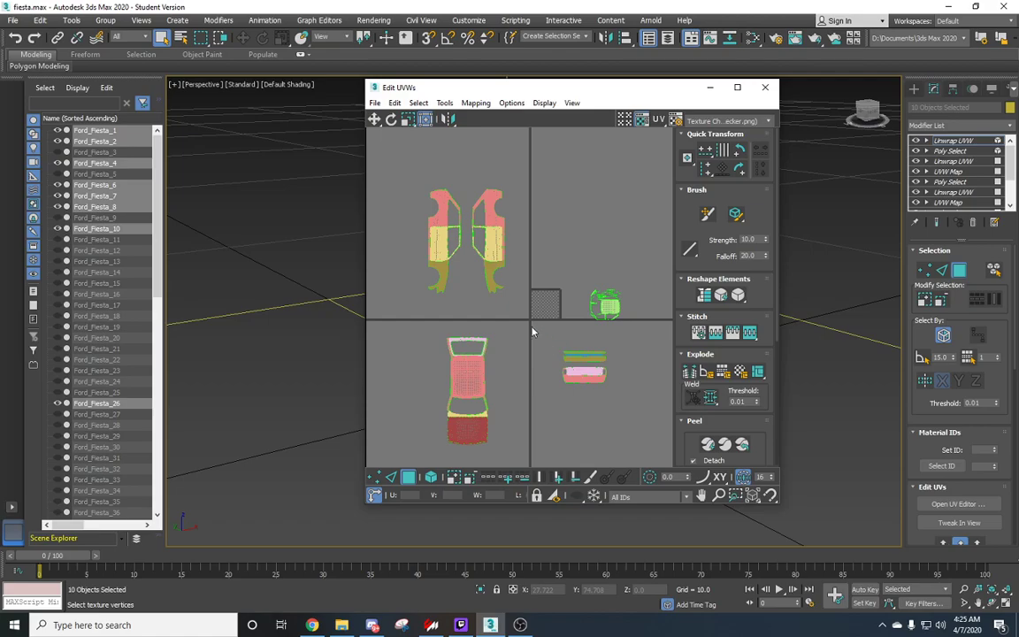
Step: Spread the two side shells apart and fit the car's top shell evenly between them
{"action": "left_click_drag", "start_coordinate": [466, 284], "coordinate": [466, 298]}
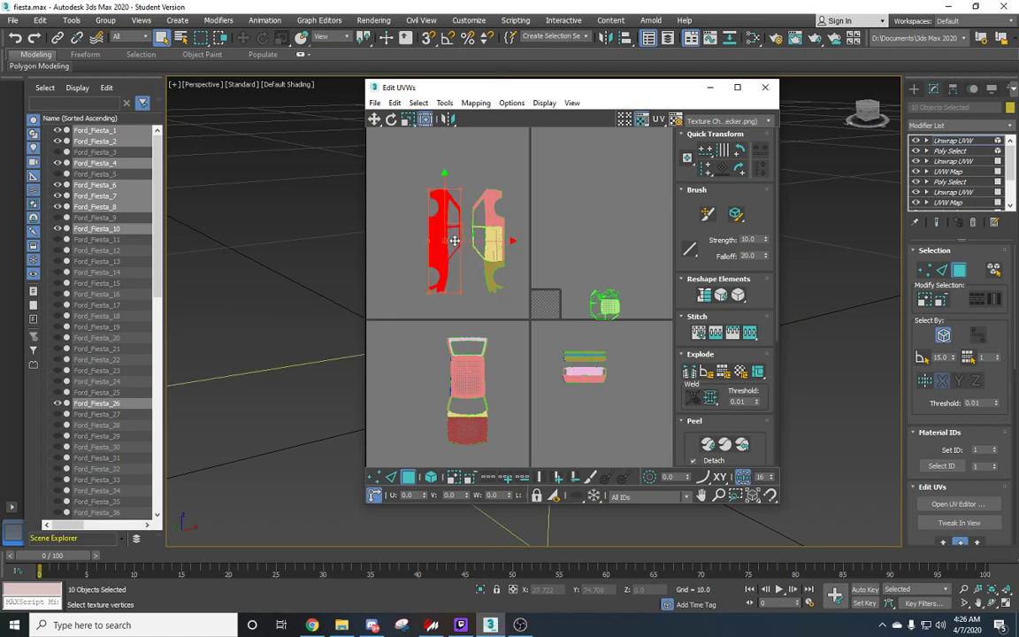
{"action": "left_click_drag", "start_coordinate": [476, 240], "coordinate": [460, 242]}
{"action": "left_click_drag", "start_coordinate": [420, 323], "coordinate": [521, 459]}
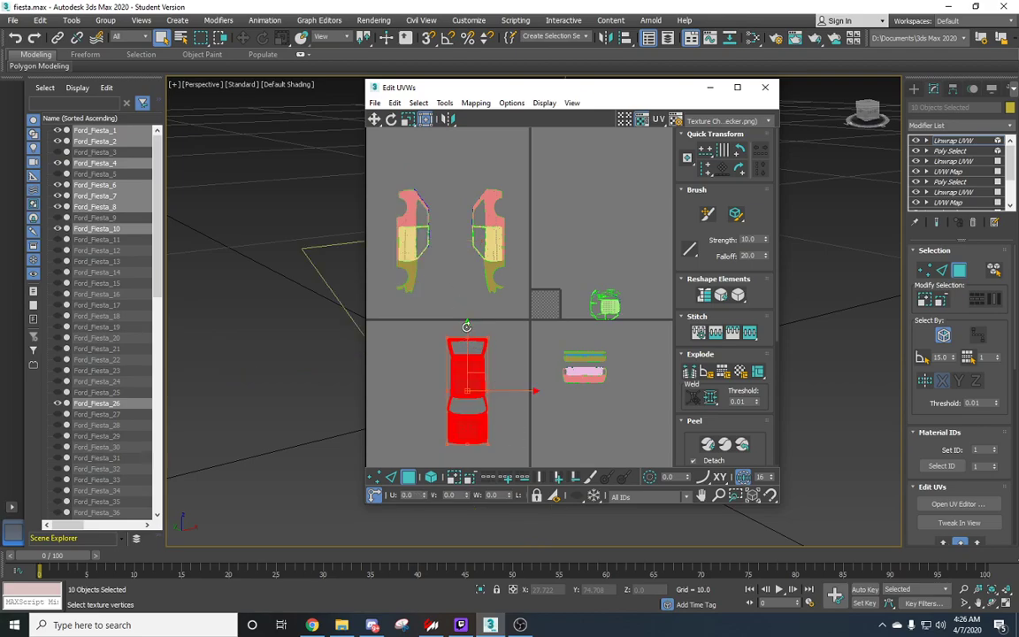
{"action": "left_click_drag", "start_coordinate": [520, 391], "coordinate": [504, 391]}
{"action": "left_click_drag", "start_coordinate": [451, 356], "coordinate": [449, 203]}
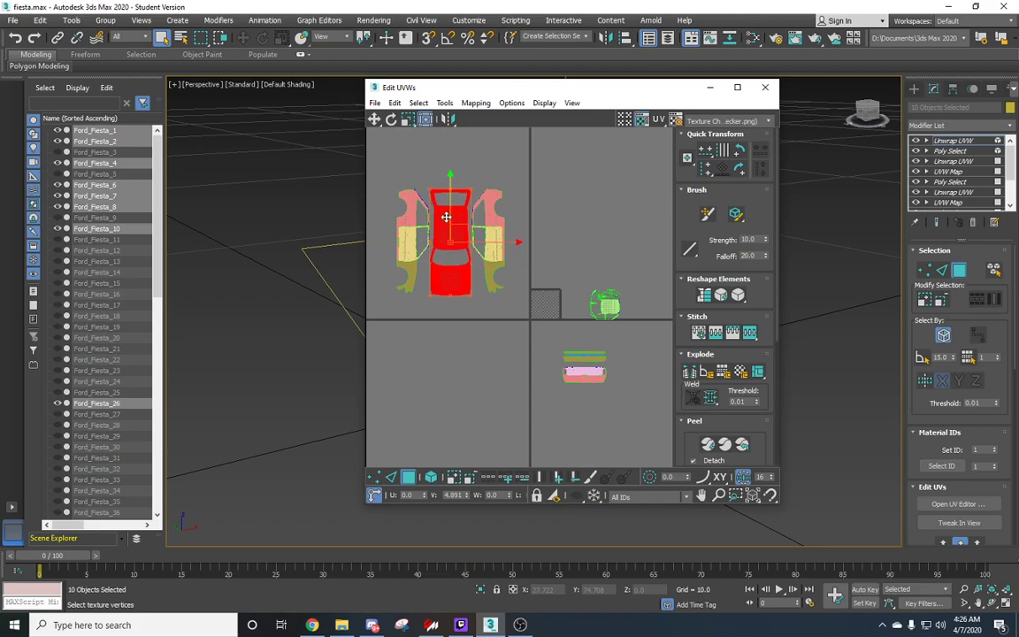
{"action": "scroll", "coordinate": [447, 215], "scroll_direction": "up", "scroll_amount": 6}
{"action": "left_click_drag", "start_coordinate": [496, 289], "coordinate": [497, 287]}
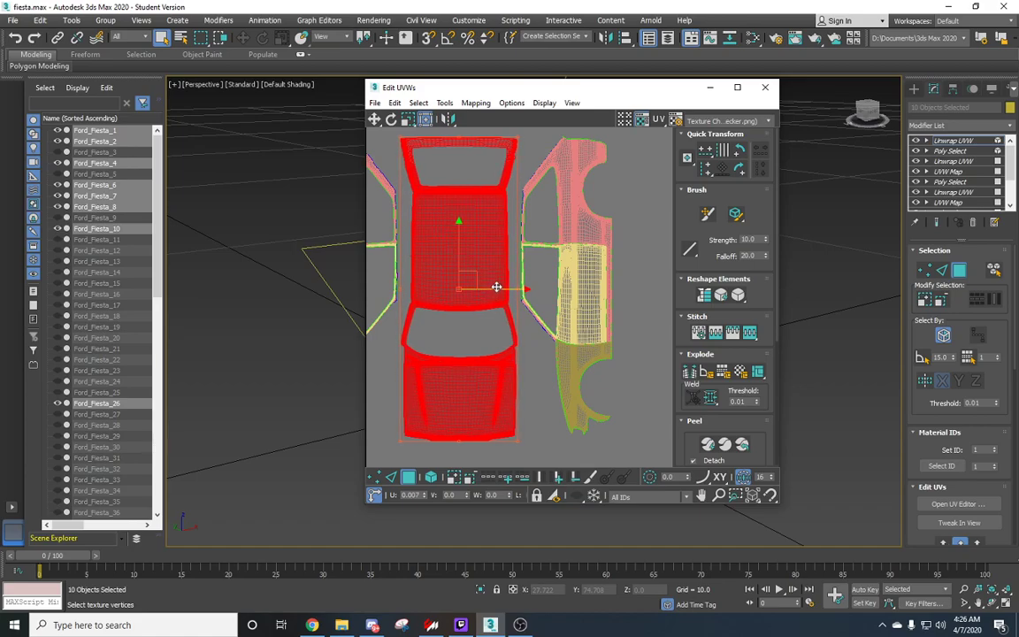
Step: Select the front and rear shells together and place them just above the side and top shells, then deselect them
{"action": "scroll", "coordinate": [497, 292], "scroll_direction": "down", "scroll_amount": 6}
{"action": "scroll", "coordinate": [524, 355], "scroll_direction": "up", "scroll_amount": 3}
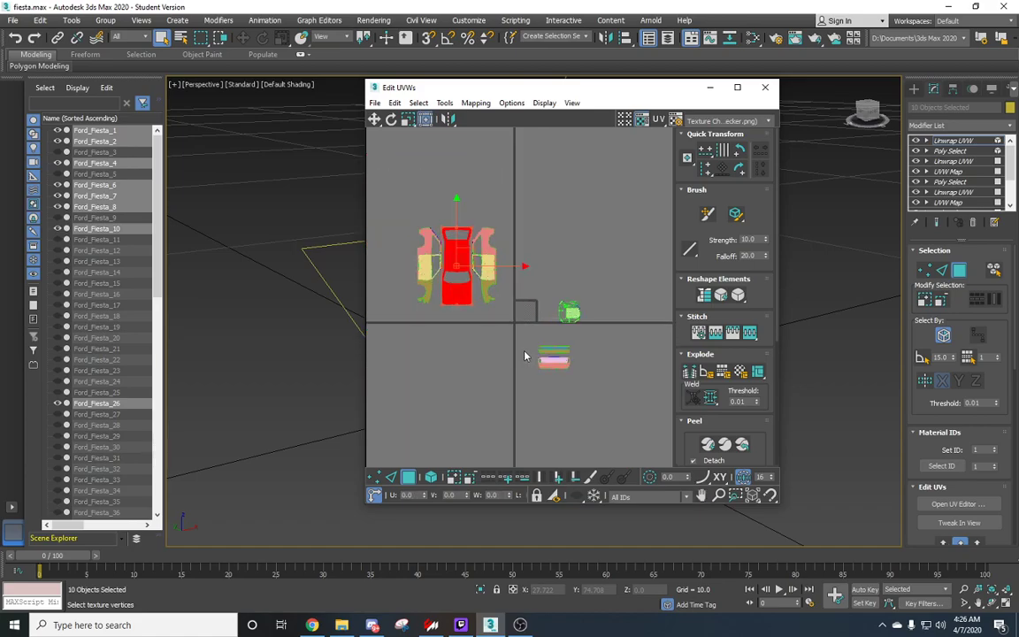
{"action": "left_click_drag", "start_coordinate": [523, 334], "coordinate": [610, 409]}
{"action": "middle_click_drag", "start_coordinate": [550, 334], "coordinate": [571, 373]}
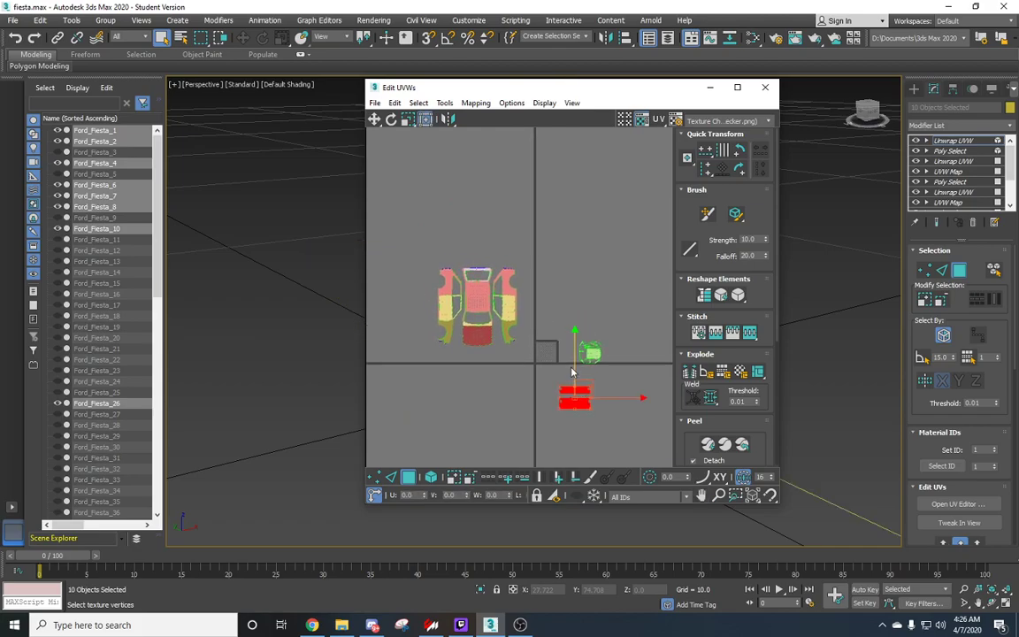
{"action": "left_click_drag", "start_coordinate": [574, 360], "coordinate": [479, 251]}
{"action": "scroll", "coordinate": [482, 251], "scroll_direction": "up", "scroll_amount": 3}
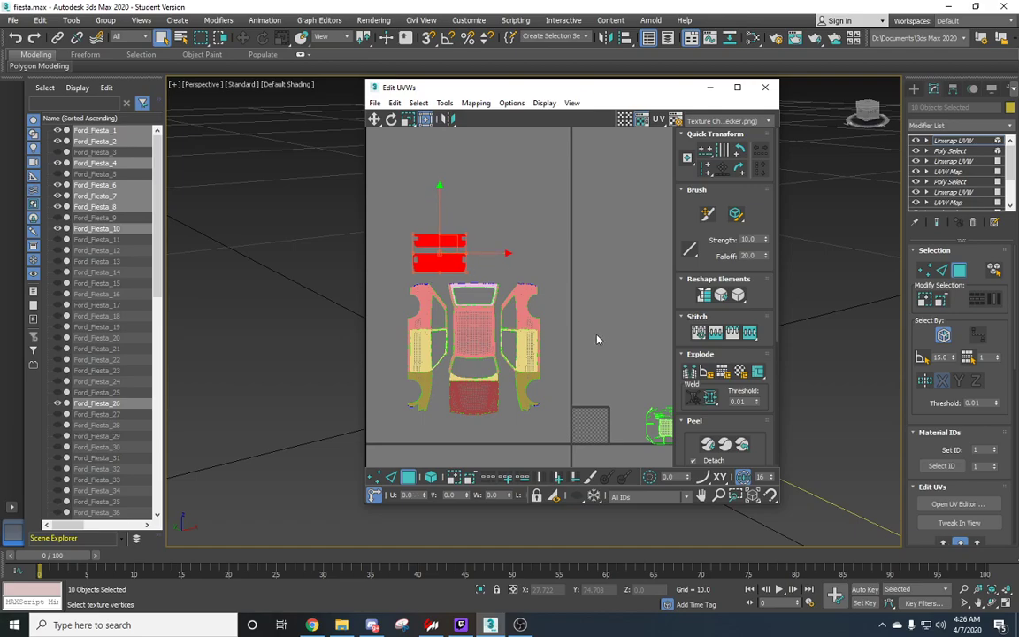
{"action": "left_click", "coordinate": [558, 362]}
Step: Move the flattened stray pieces beside the front and rear shells, above the far side shell, and deselect them
{"action": "scroll", "coordinate": [551, 333], "scroll_direction": "down", "scroll_amount": 3}
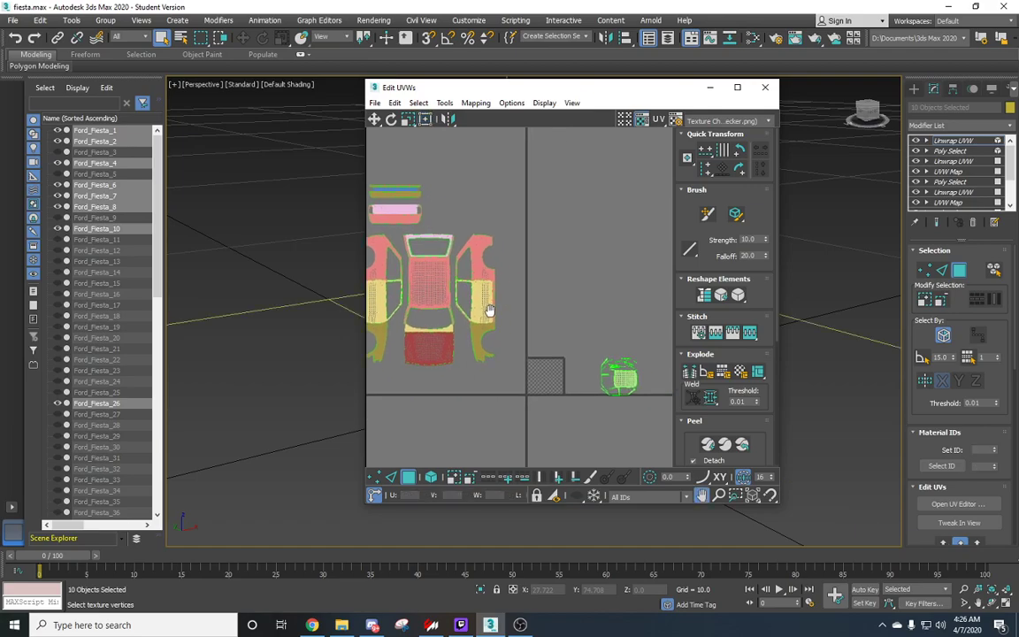
{"action": "left_click_drag", "start_coordinate": [548, 327], "coordinate": [633, 405]}
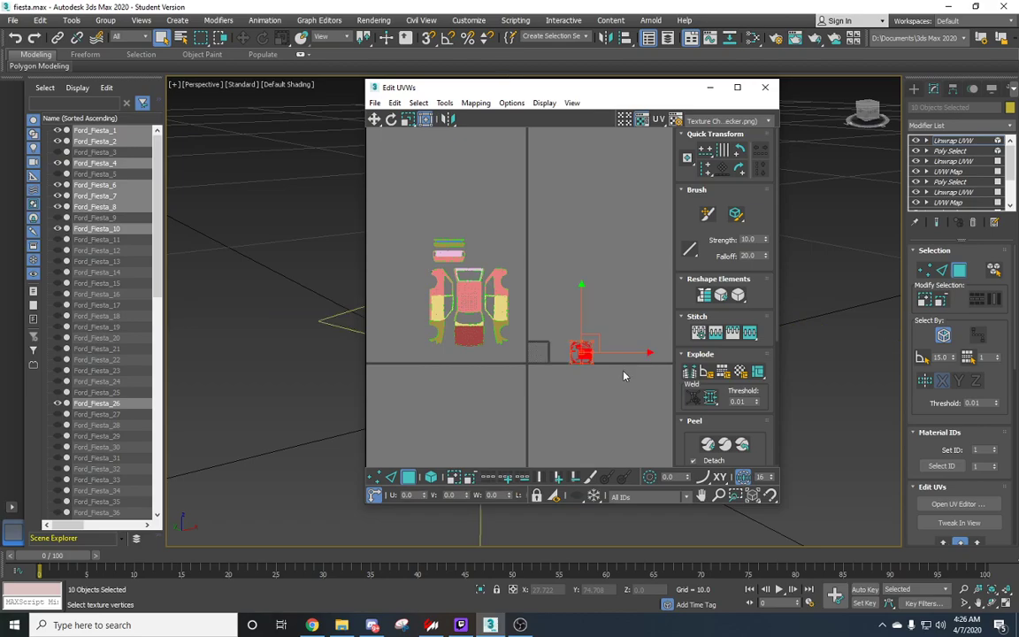
{"action": "left_click_drag", "start_coordinate": [589, 329], "coordinate": [526, 252]}
{"action": "scroll", "coordinate": [485, 239], "scroll_direction": "up", "scroll_amount": 2}
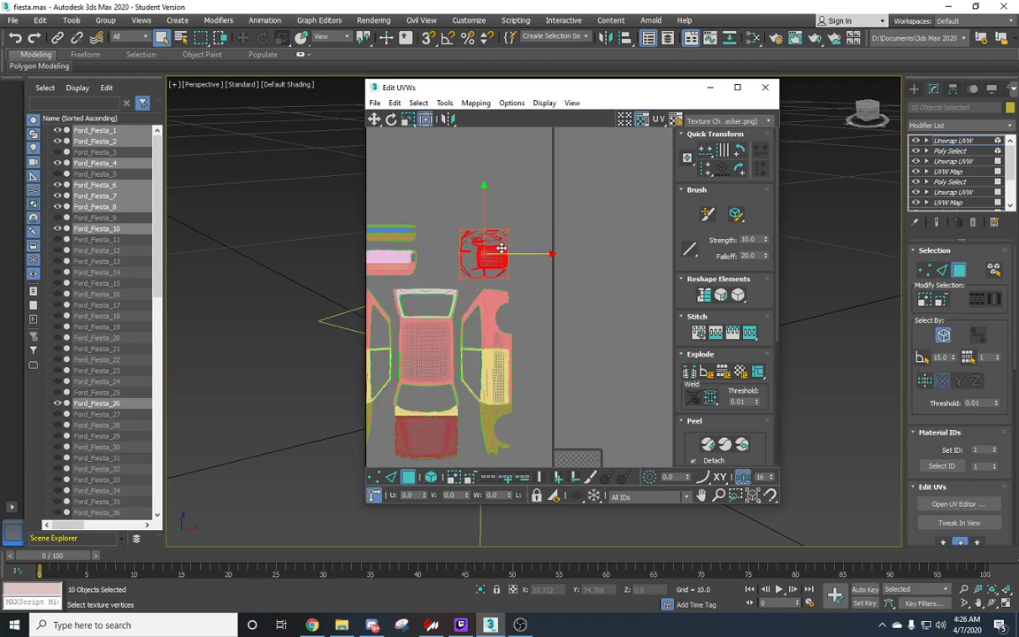
{"action": "left_click_drag", "start_coordinate": [486, 213], "coordinate": [486, 210]}
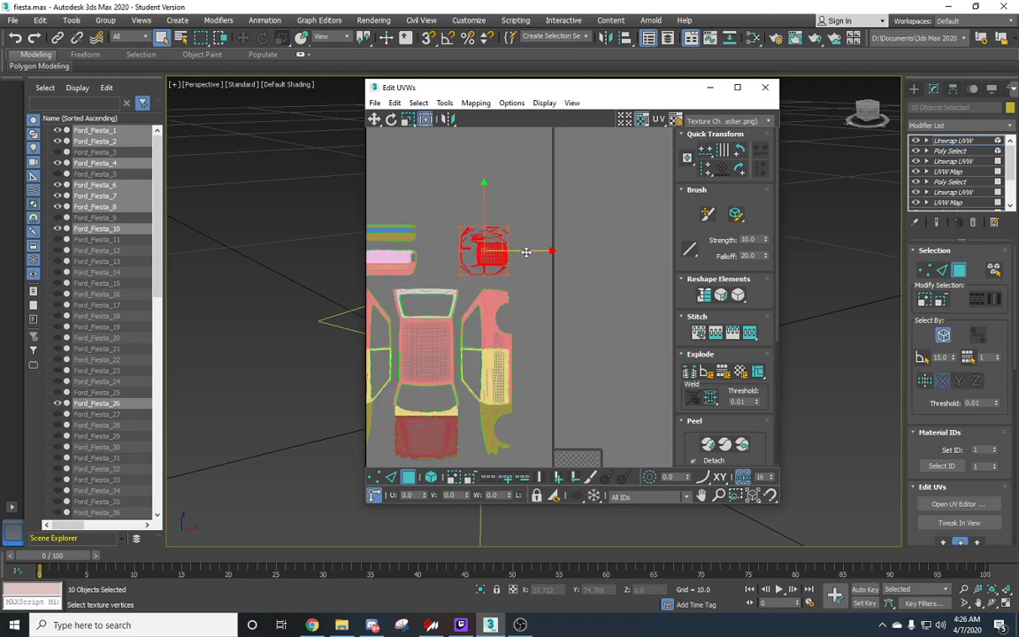
{"action": "left_click_drag", "start_coordinate": [524, 252], "coordinate": [518, 251]}
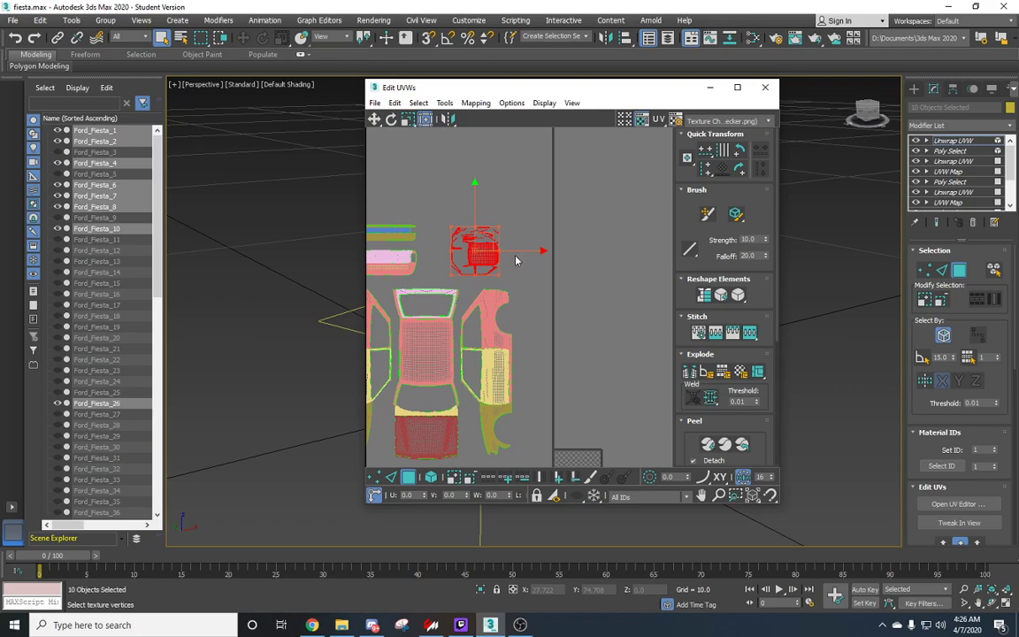
{"action": "scroll", "coordinate": [441, 236], "scroll_direction": "up", "scroll_amount": 3}
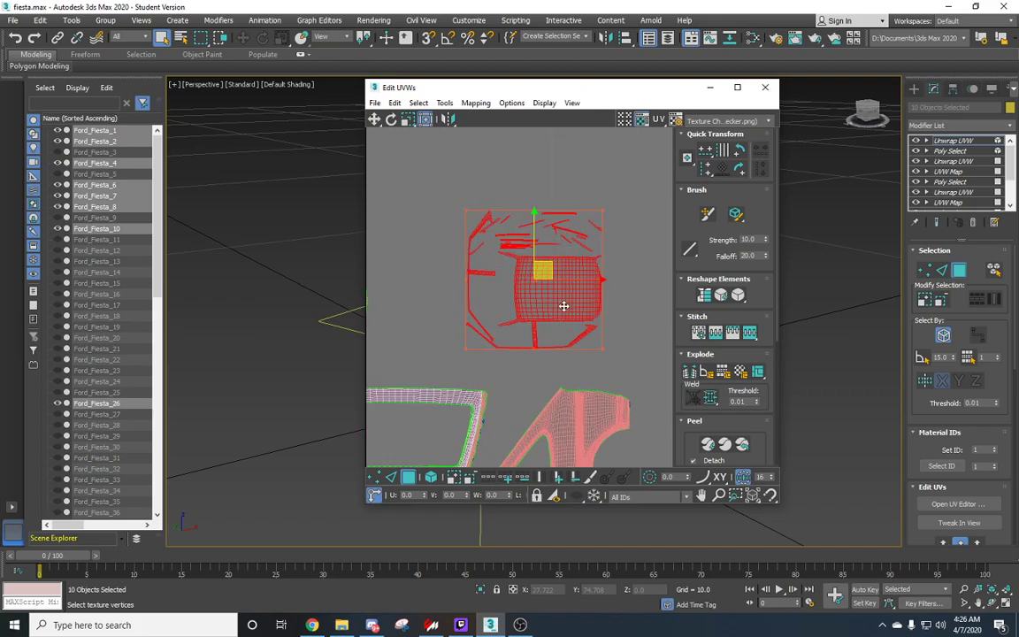
{"action": "scroll", "coordinate": [530, 353], "scroll_direction": "down", "scroll_amount": 2}
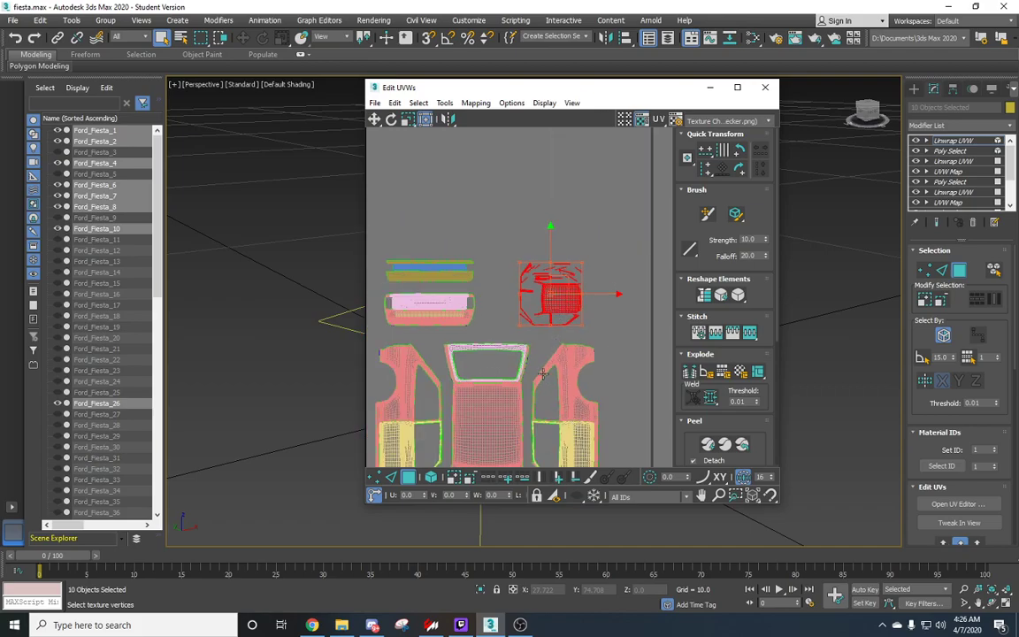
{"action": "left_click", "coordinate": [503, 340]}
Step: Select all the arranged UV shells together and save the scene
{"action": "scroll", "coordinate": [504, 345], "scroll_direction": "down", "scroll_amount": 5}
{"action": "scroll", "coordinate": [551, 336], "scroll_direction": "up", "scroll_amount": 1}
{"action": "scroll", "coordinate": [549, 336], "scroll_direction": "down", "scroll_amount": 1}
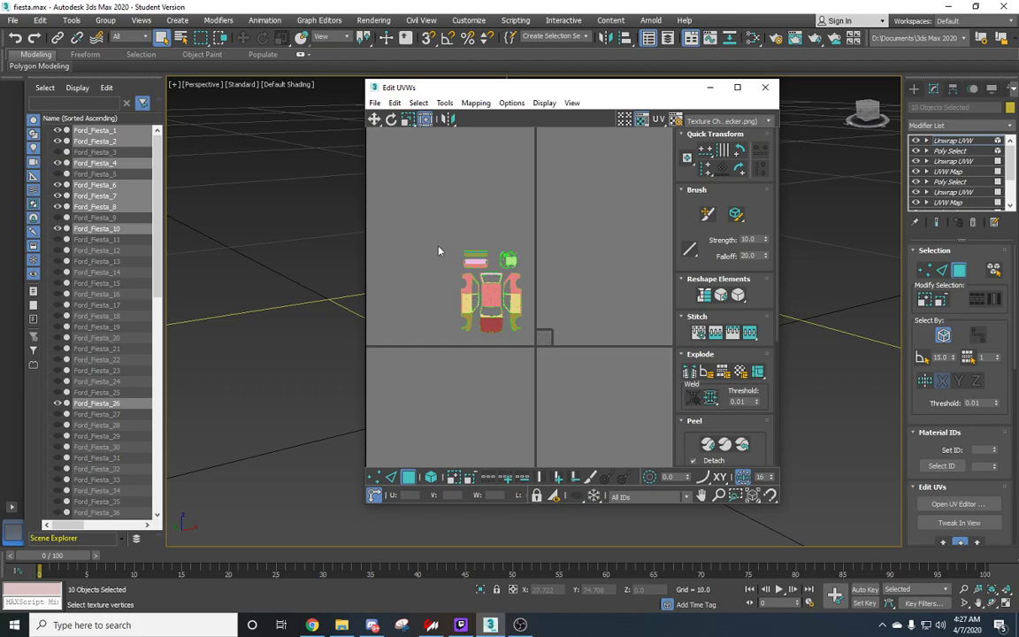
{"action": "scroll", "coordinate": [478, 257], "scroll_direction": "up", "scroll_amount": 2}
{"action": "scroll", "coordinate": [479, 257], "scroll_direction": "down", "scroll_amount": 2}
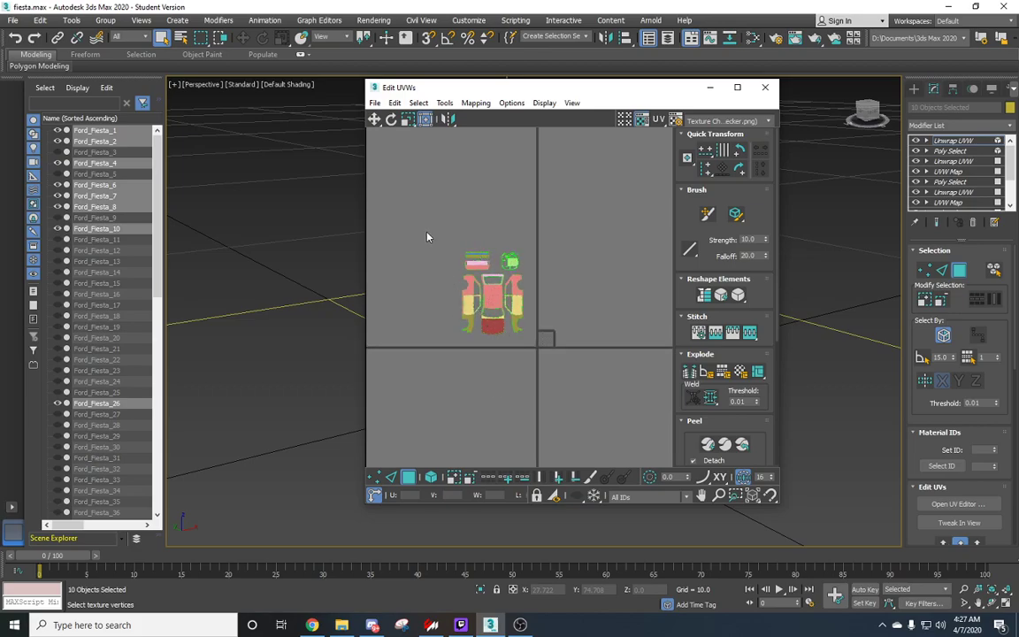
{"action": "left_click_drag", "start_coordinate": [518, 354], "coordinate": [531, 330]}
{"action": "middle_click_drag", "start_coordinate": [530, 331], "coordinate": [521, 341]}
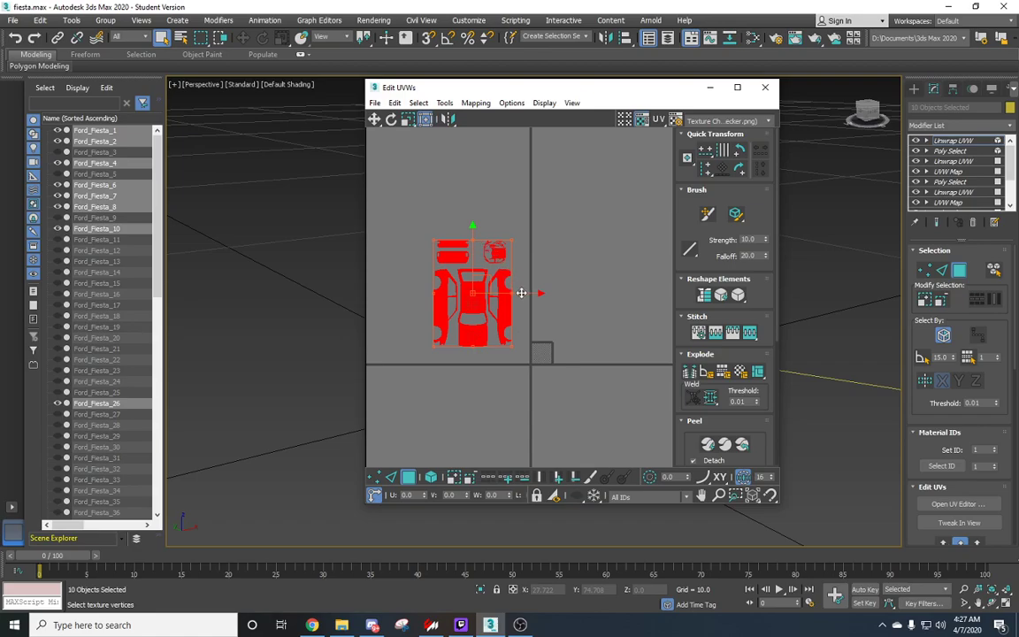
{"action": "left_click", "coordinate": [12, 19]}
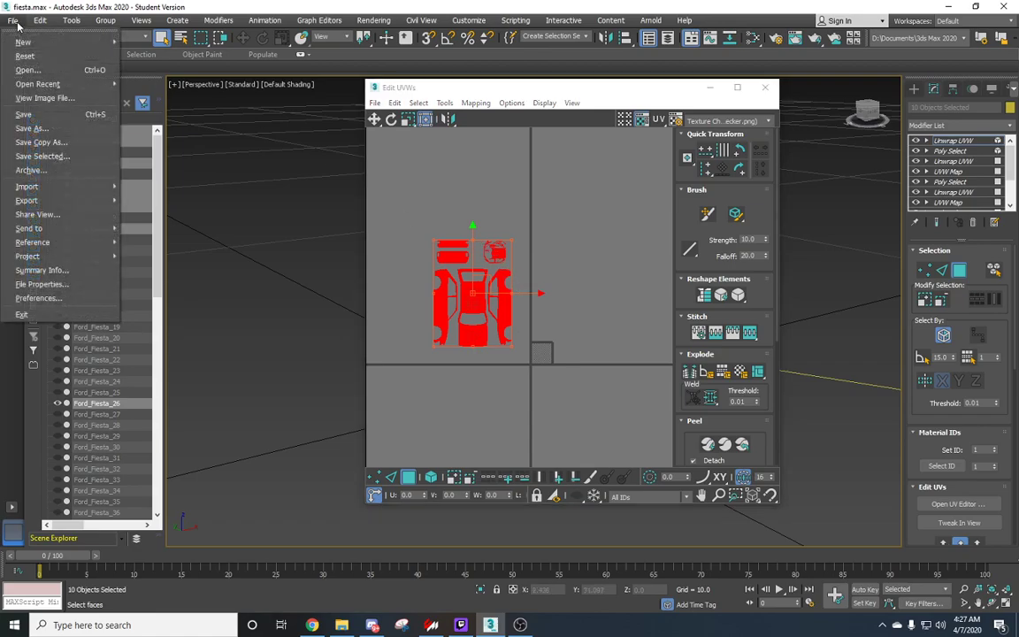
{"action": "left_click", "coordinate": [36, 120]}
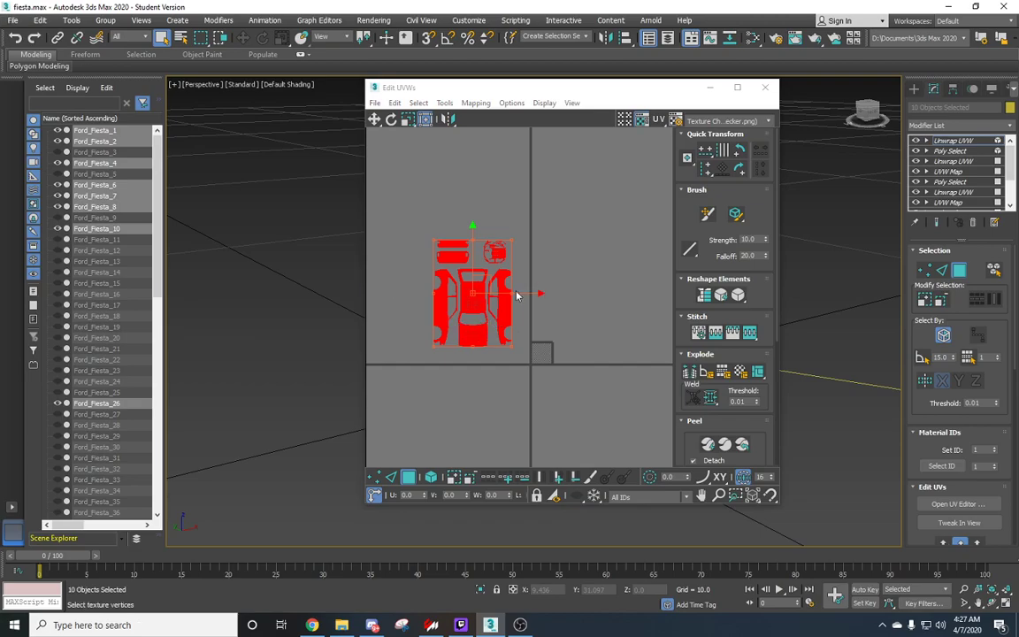
Step: Move the entire UV layout along U and down along V so it sits over the texture tile
{"action": "left_click_drag", "start_coordinate": [523, 293], "coordinate": [595, 295]}
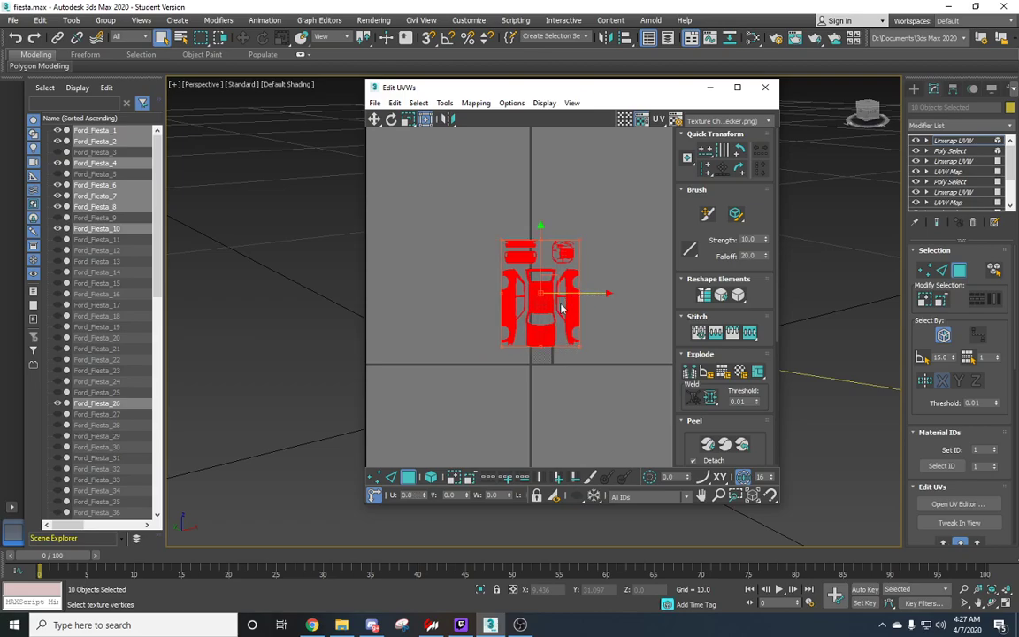
{"action": "left_click_drag", "start_coordinate": [540, 258], "coordinate": [541, 314]}
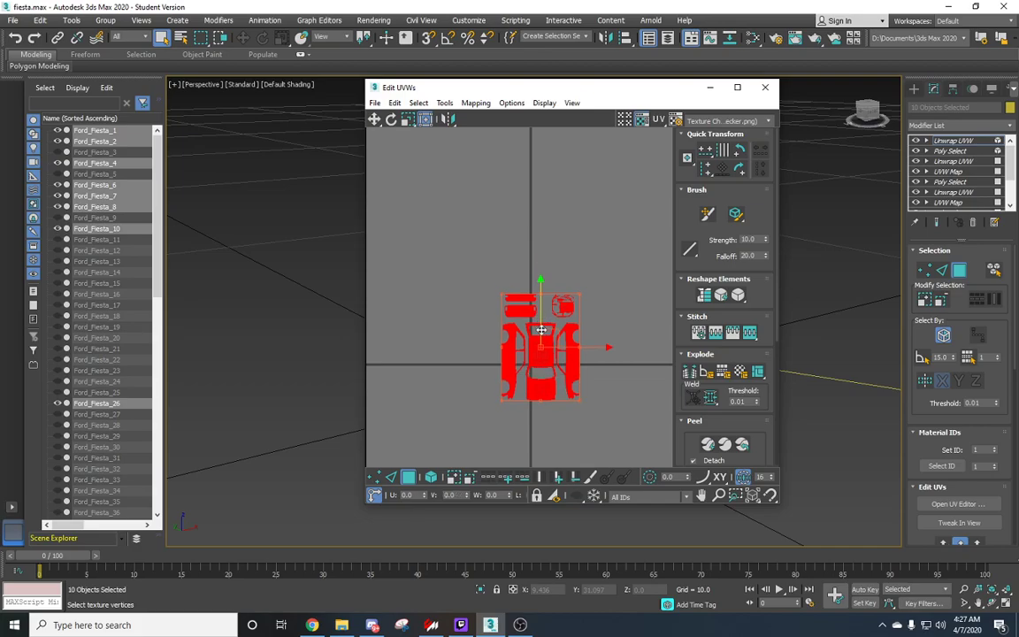
{"action": "scroll", "coordinate": [557, 357], "scroll_direction": "up", "scroll_amount": 3}
{"action": "middle_click_drag", "start_coordinate": [546, 336], "coordinate": [488, 273]}
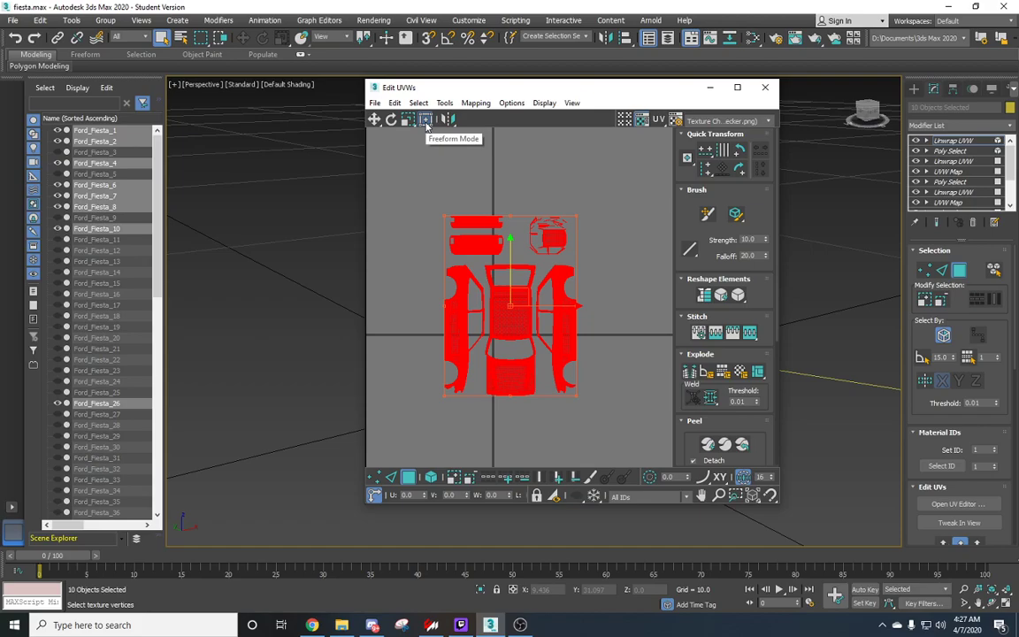
{"action": "left_click", "coordinate": [425, 119]}
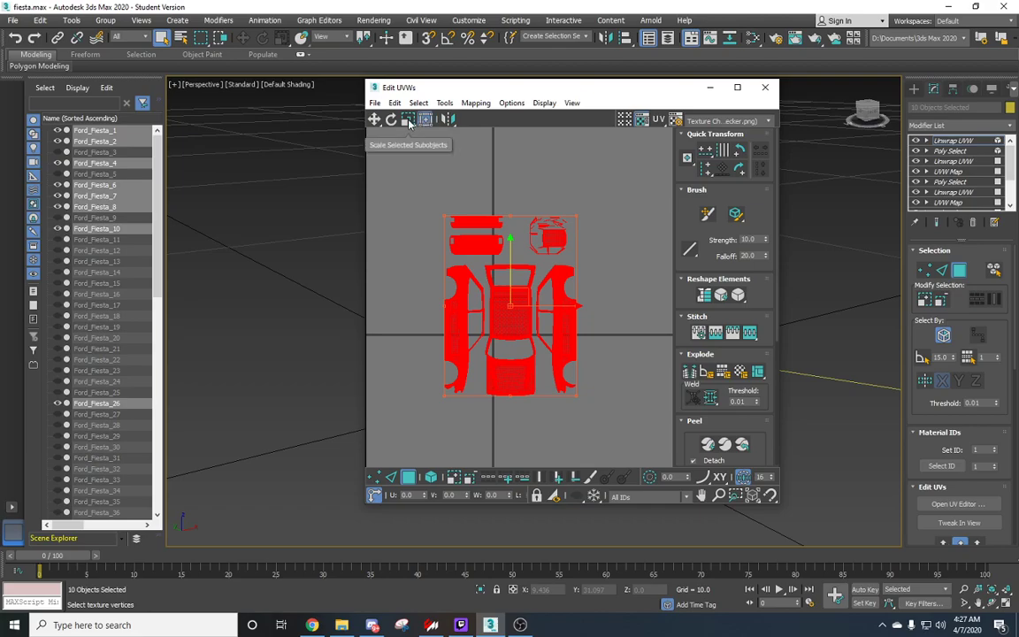
Step: Scale the entire selected UV layout down uniformly to nearly the height of the texture tile
{"action": "left_click", "coordinate": [407, 119]}
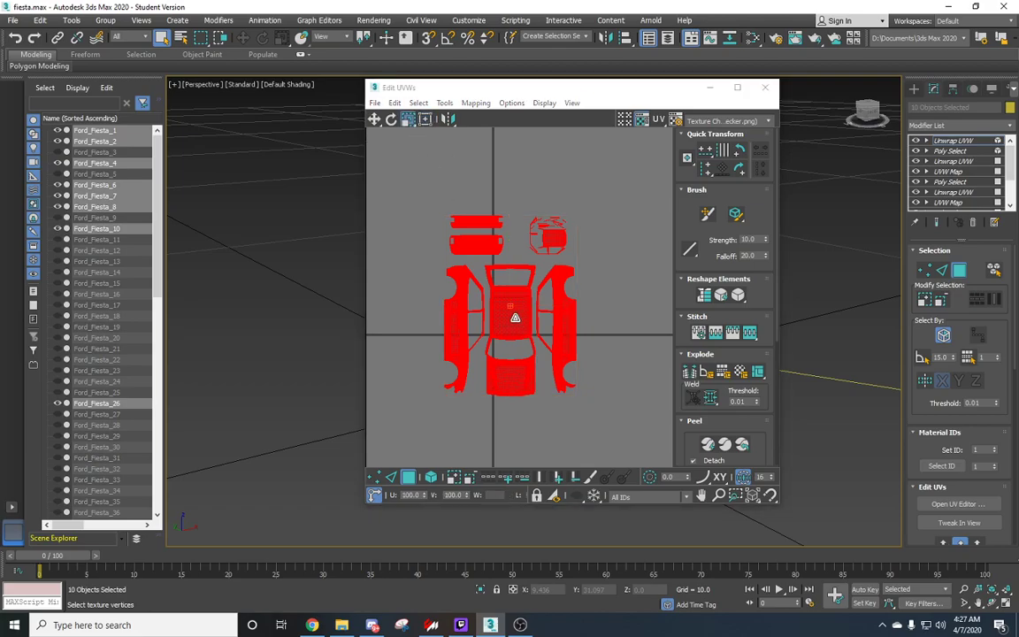
{"action": "left_click_drag", "start_coordinate": [580, 411], "coordinate": [580, 412]}
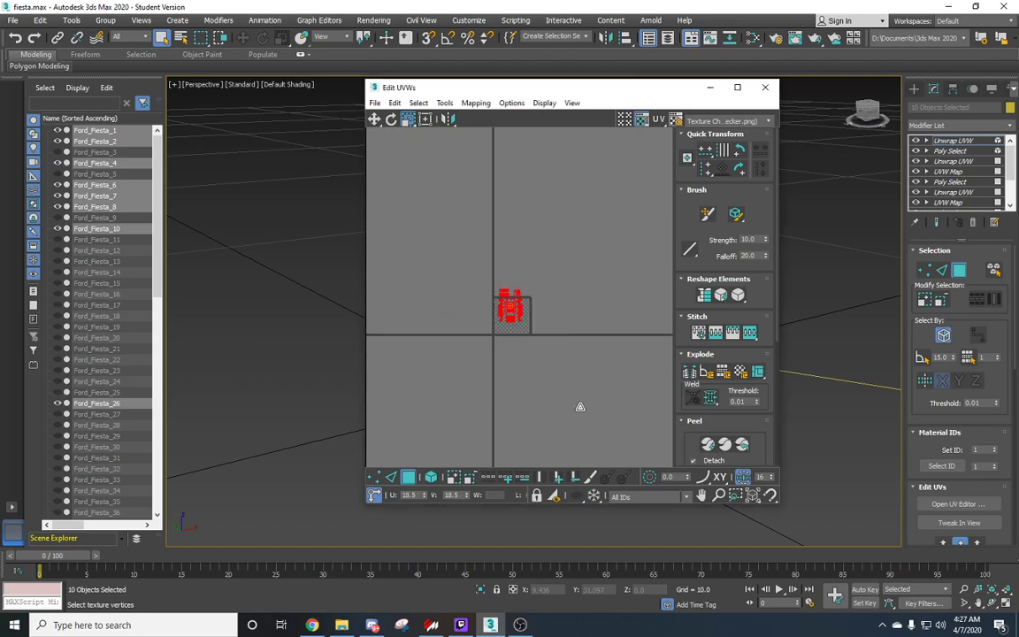
{"action": "scroll", "coordinate": [466, 280], "scroll_direction": "up", "scroll_amount": 6}
{"action": "scroll", "coordinate": [459, 281], "scroll_direction": "down", "scroll_amount": 4}
{"action": "left_click_drag", "start_coordinate": [500, 304], "coordinate": [474, 221]}
Step: Move the scaled UV layout down so all its shells fit inside the texture tile, fine-tuning its size
{"action": "left_click", "coordinate": [375, 120]}
{"action": "mouse_move", "coordinate": [506, 307]}
{"action": "left_mouse_down"}
{"action": "mouse_move", "coordinate": [506, 339]}
{"action": "mouse_move", "coordinate": [517, 345]}
{"action": "mouse_move", "coordinate": [507, 328]}
{"action": "left_mouse_up"}
{"action": "scroll", "coordinate": [506, 339], "scroll_direction": "up", "scroll_amount": 1}
{"action": "left_click", "coordinate": [407, 118]}
{"action": "left_click", "coordinate": [374, 118]}
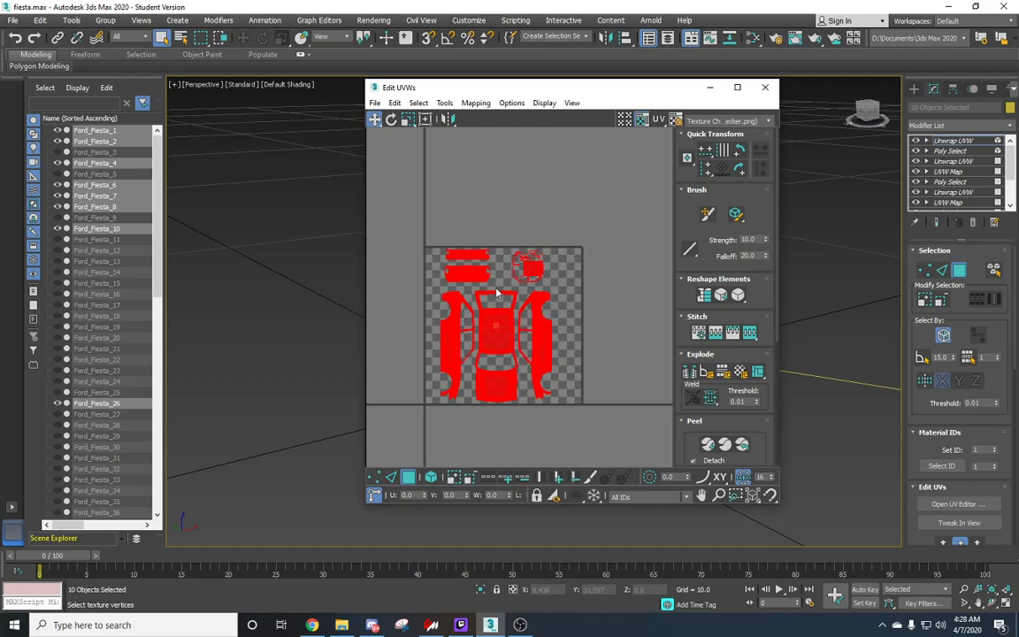
Step: Examine the UV layout up close and as a whole against the borders of the texture tile
{"action": "scroll", "coordinate": [508, 328], "scroll_direction": "up", "scroll_amount": 3}
{"action": "middle_click_drag", "start_coordinate": [543, 241], "coordinate": [540, 210]}
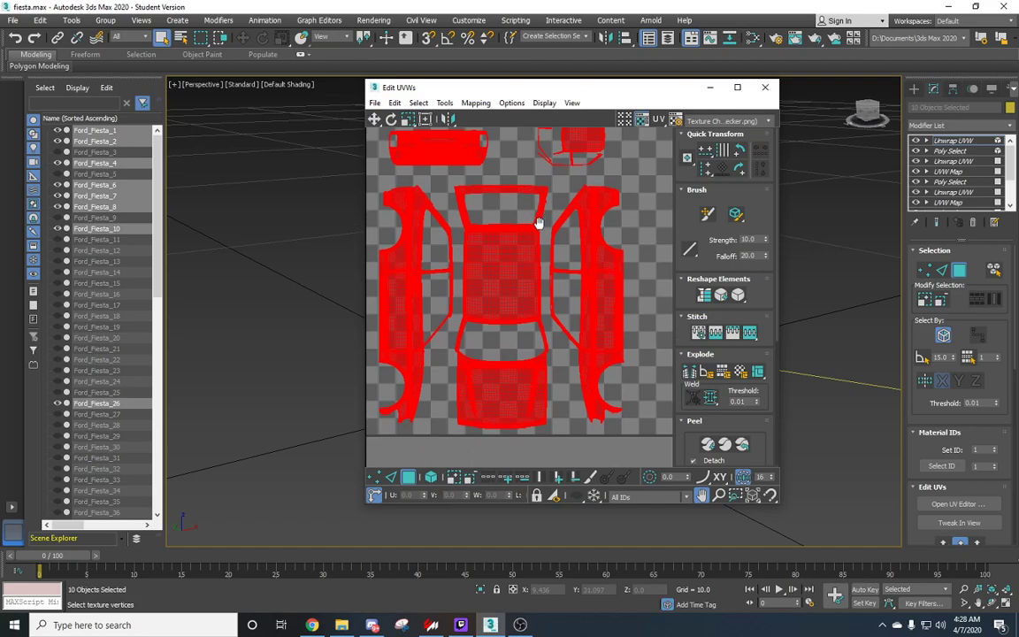
{"action": "scroll", "coordinate": [544, 256], "scroll_direction": "down", "scroll_amount": 3}
{"action": "middle_click_drag", "start_coordinate": [550, 273], "coordinate": [534, 304]}
{"action": "scroll", "coordinate": [534, 304], "scroll_direction": "down", "scroll_amount": 1}
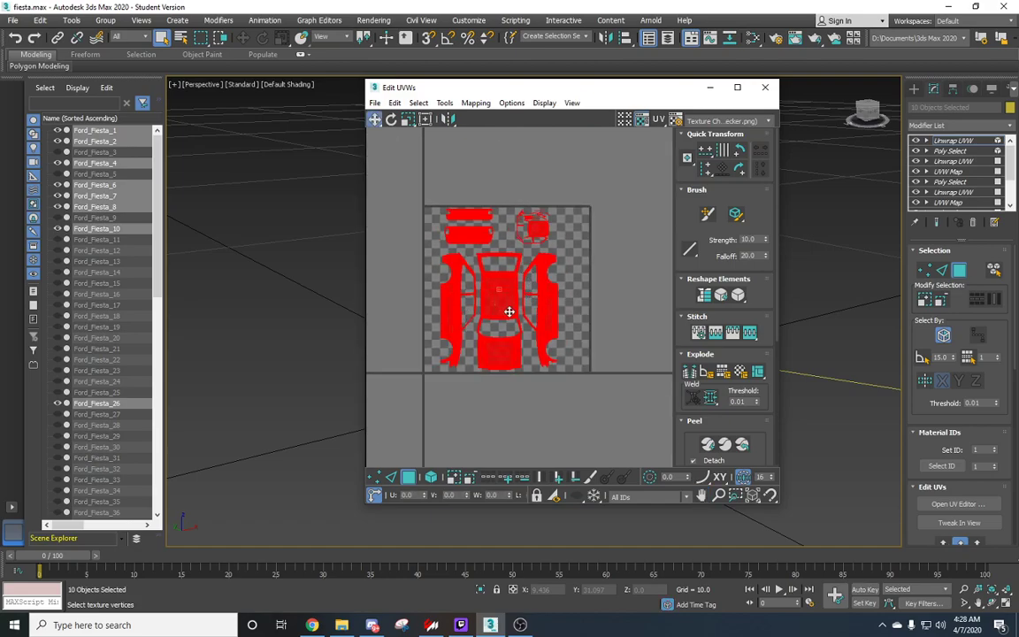
{"action": "scroll", "coordinate": [502, 304], "scroll_direction": "down", "scroll_amount": 1}
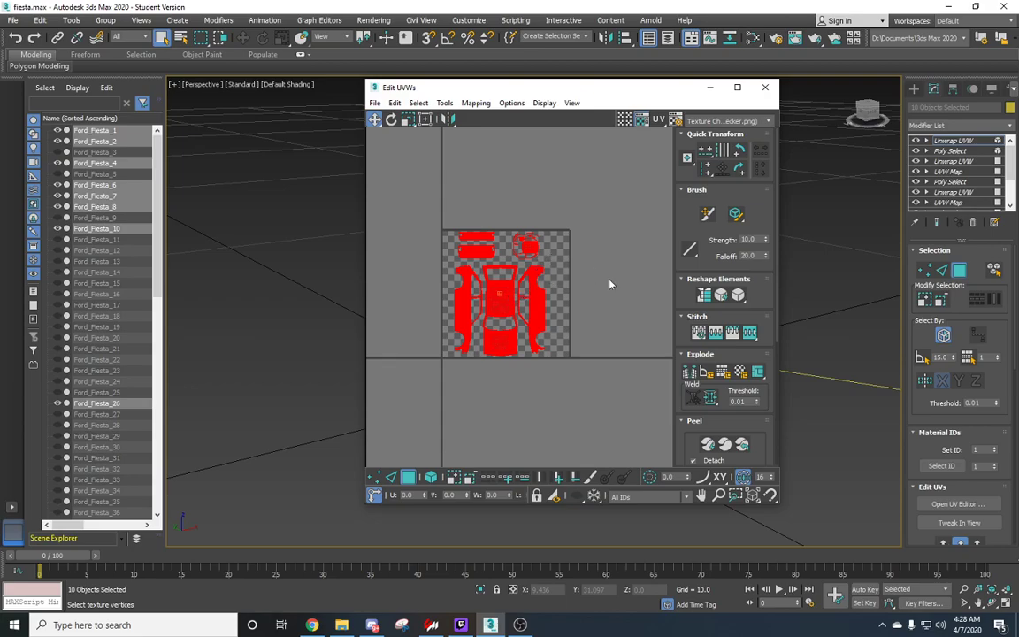
{"action": "scroll", "coordinate": [529, 263], "scroll_direction": "up", "scroll_amount": 1}
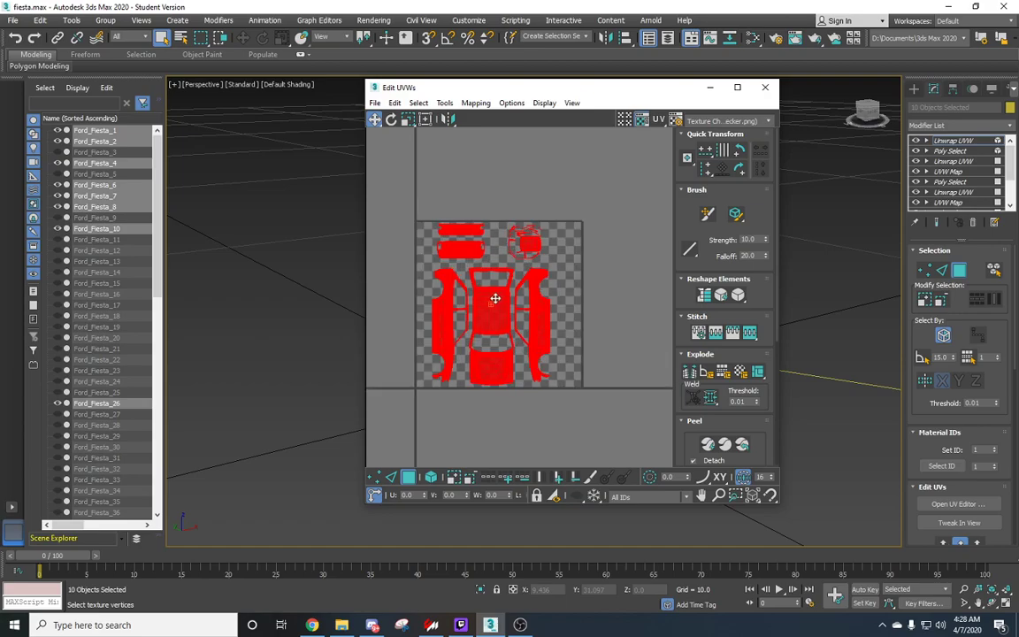
Step: Deselect the UV shells and close the UV editor, leaving the modifier for the object creation tools
{"action": "left_click", "coordinate": [582, 261]}
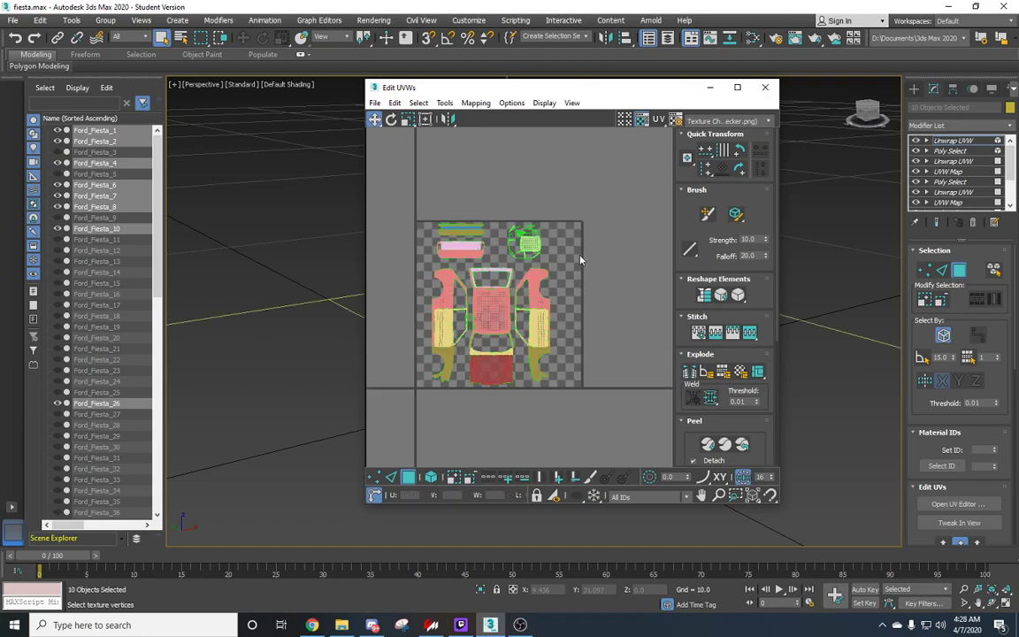
{"action": "left_click", "coordinate": [766, 88]}
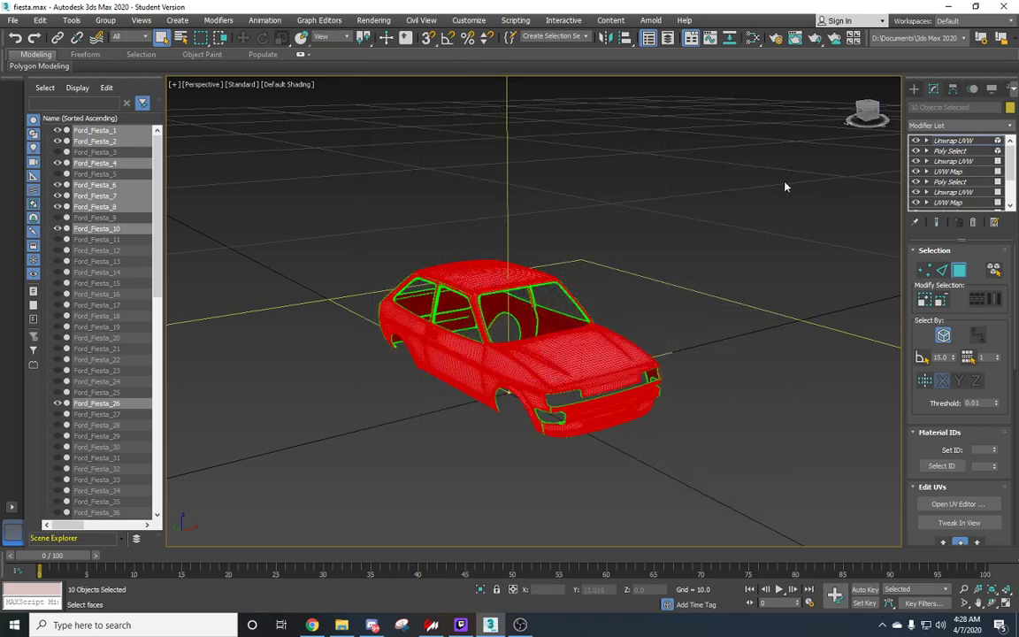
{"action": "left_click", "coordinate": [913, 89]}
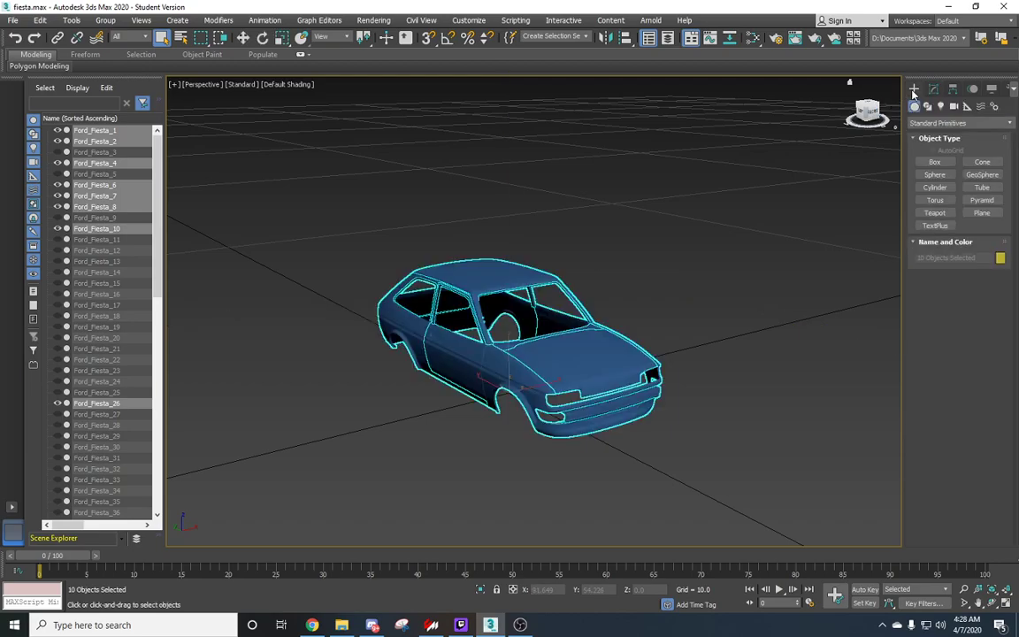